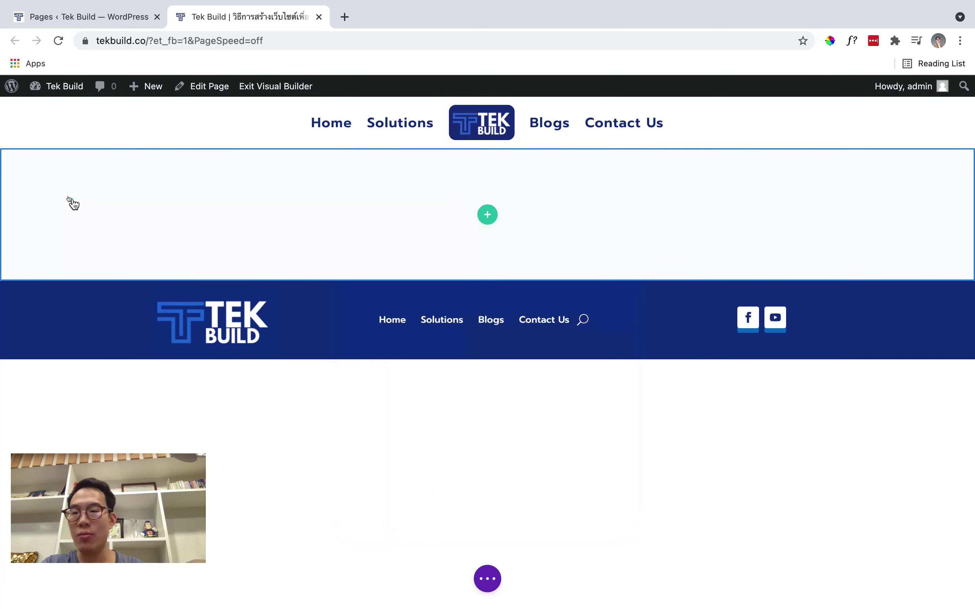
Add a two-column row to the empty section and insert a Text module into it
{"action": "left_click", "coordinate": [36, 163]}
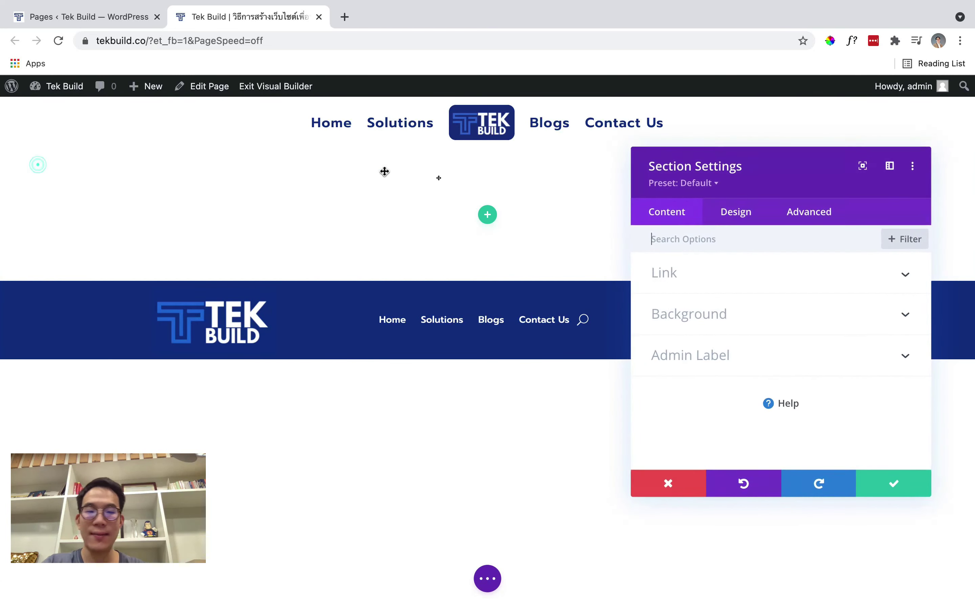
{"action": "key", "text": "Escape"}
{"action": "left_click", "coordinate": [488, 215]}
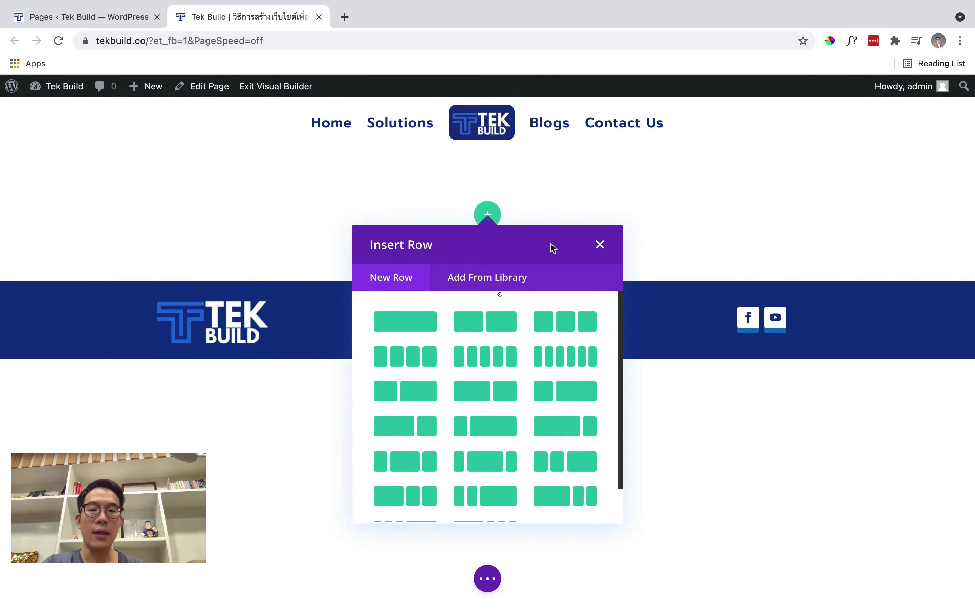
{"action": "left_click", "coordinate": [481, 324]}
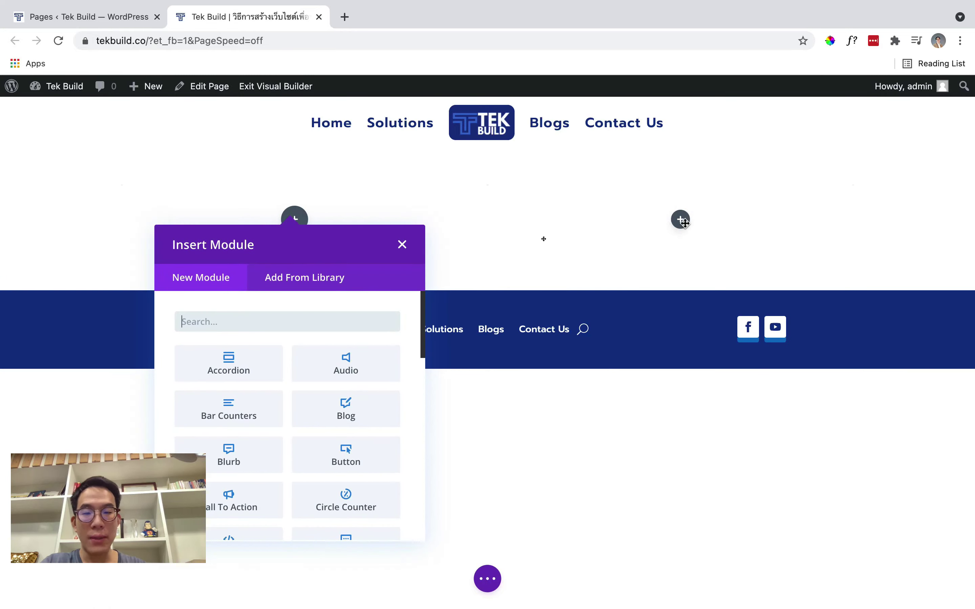
{"action": "type", "text": "text"}
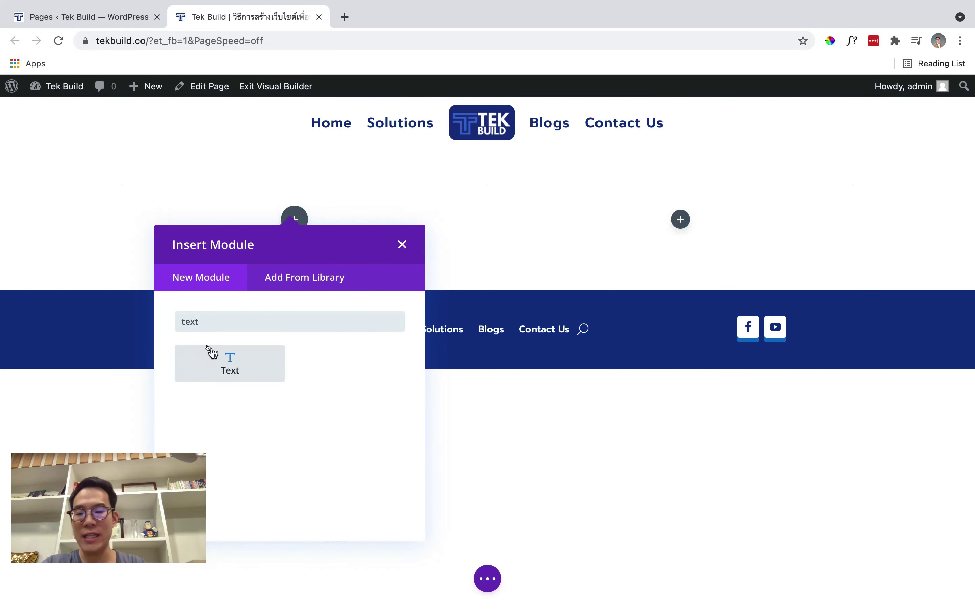
{"action": "left_click", "coordinate": [210, 351]}
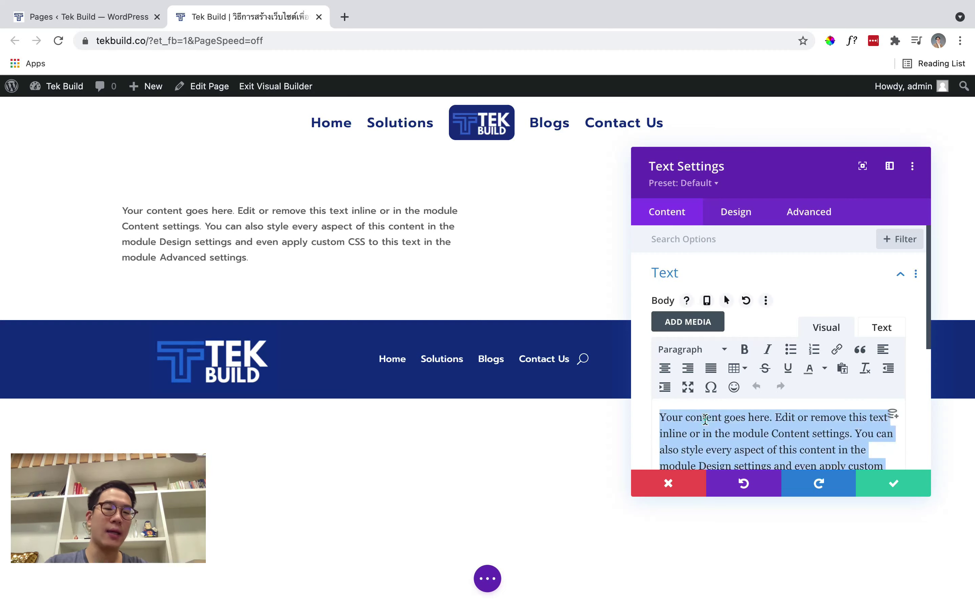
Replace the placeholder text with TEK BUILD formatted as Heading 1
{"action": "key", "text": "ctrl+a"}
{"action": "type", "text": "f"}
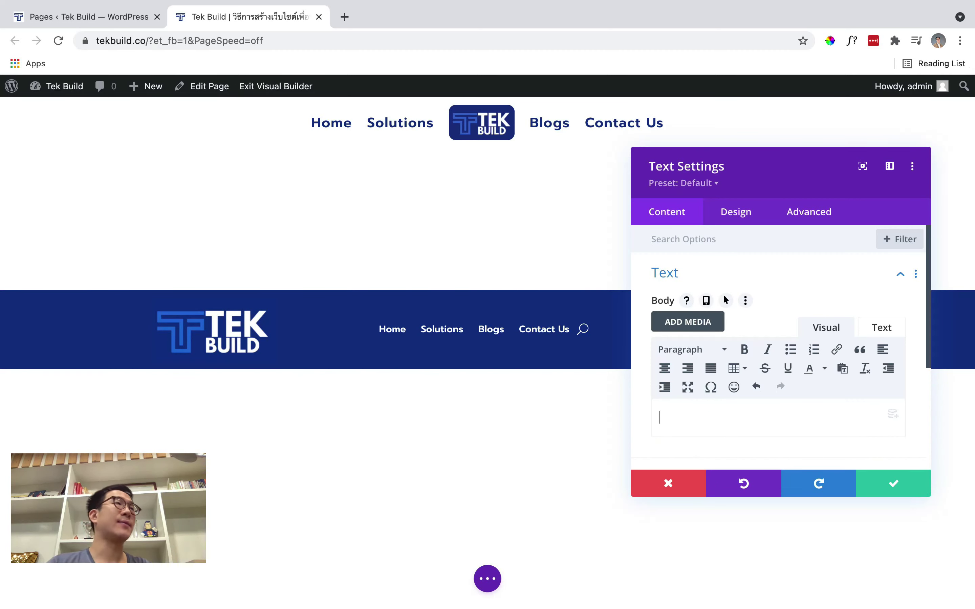
{"action": "left_click", "coordinate": [704, 410]}
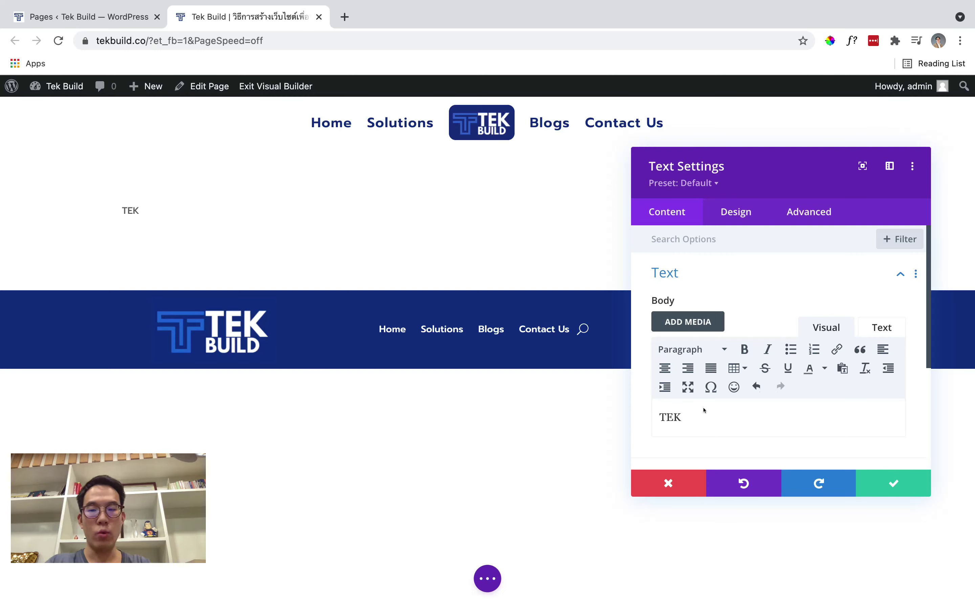
{"action": "key", "text": "ctrl+alt+1"}
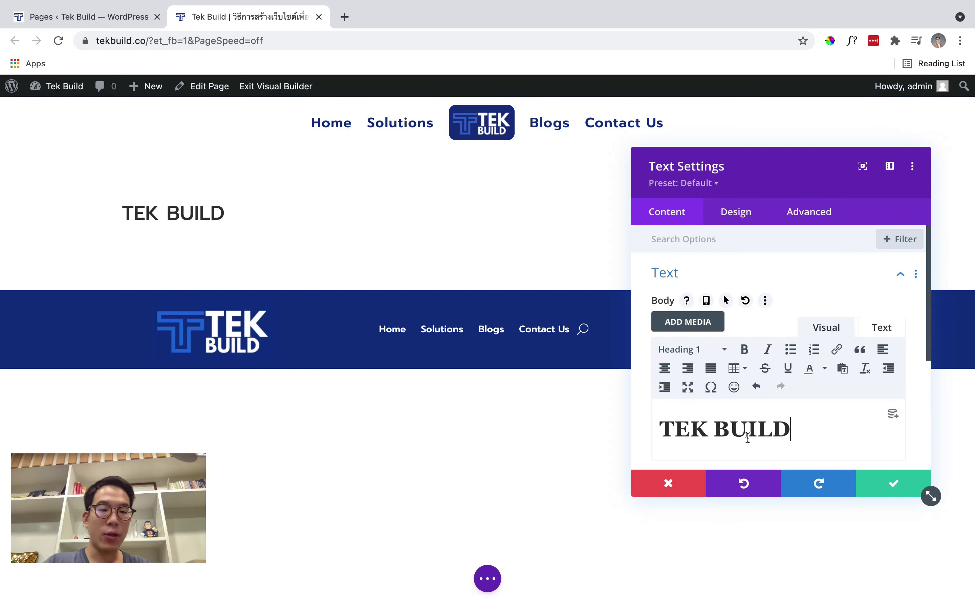
Add a new line above TEK BUILD and begin the Thai tagline with 'สร้างเว็บไซต์'
{"action": "key", "text": "ctrl+a"}
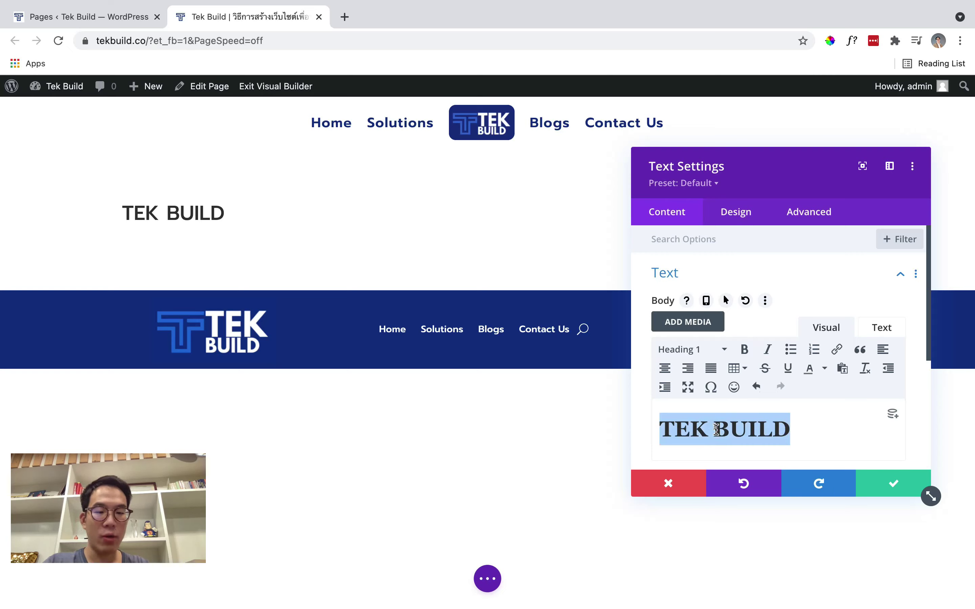
{"action": "key", "text": "Left"}
{"action": "key", "text": "Return"}
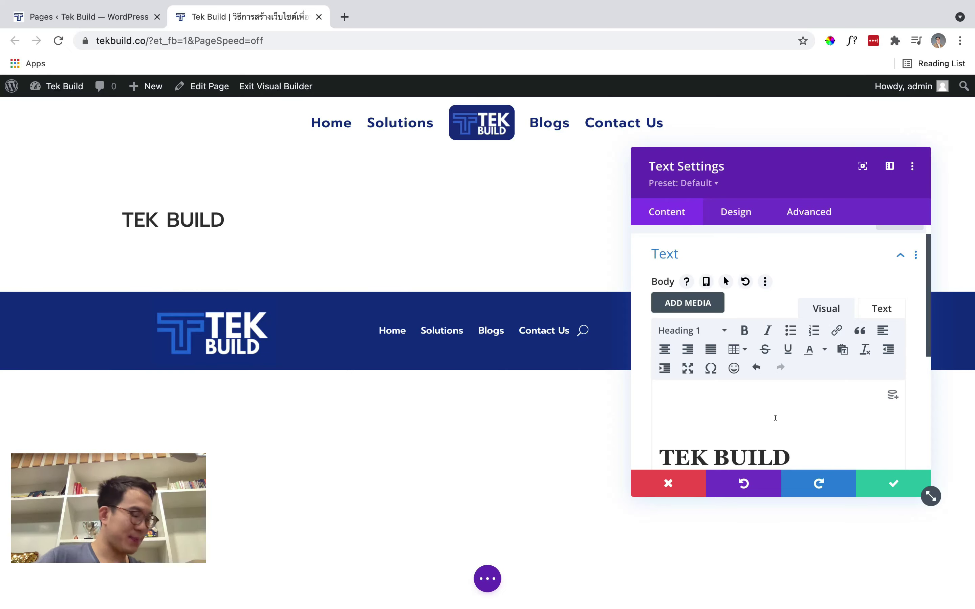
{"action": "type", "text": "ศ"}
{"action": "key", "text": "BackSpace"}
{"action": "type", "text": "สร้างเ"}
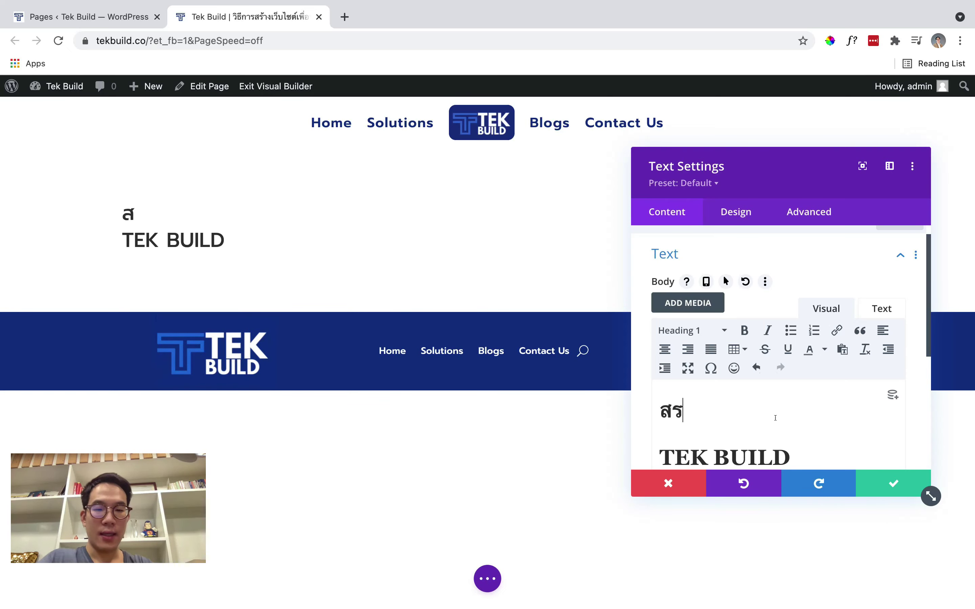
{"action": "type", "text": "ว็บไซต์"}
Complete the tagline as 'สร้างเว็บไซต์เพื่อพัฒนาธุรกิจ และระบบอัตโนมัติใน Google Sheets'
{"action": "triple_click", "coordinate": [775, 418]}
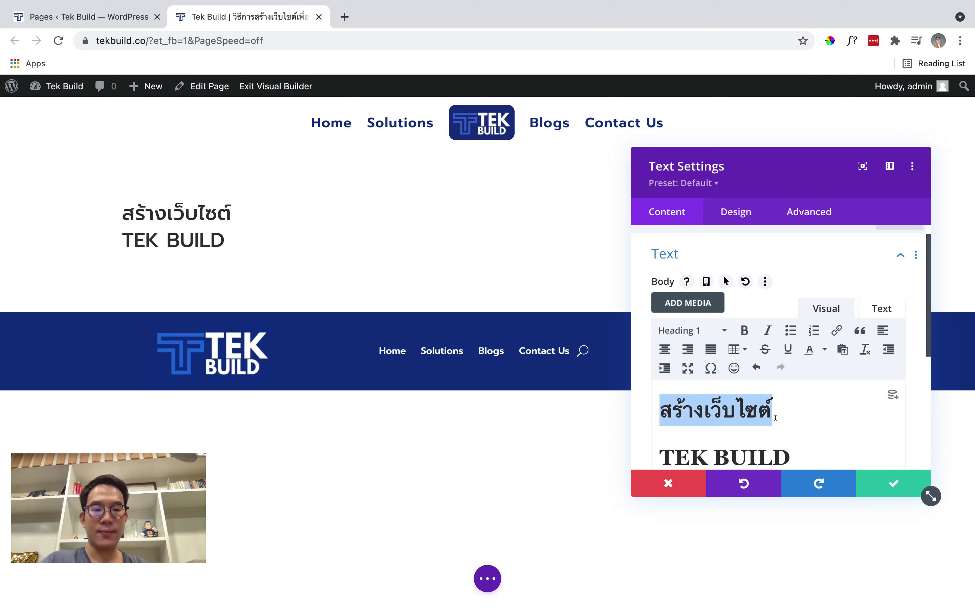
{"action": "left_click", "coordinate": [775, 418]}
{"action": "type", "text": "เพื่อพ"}
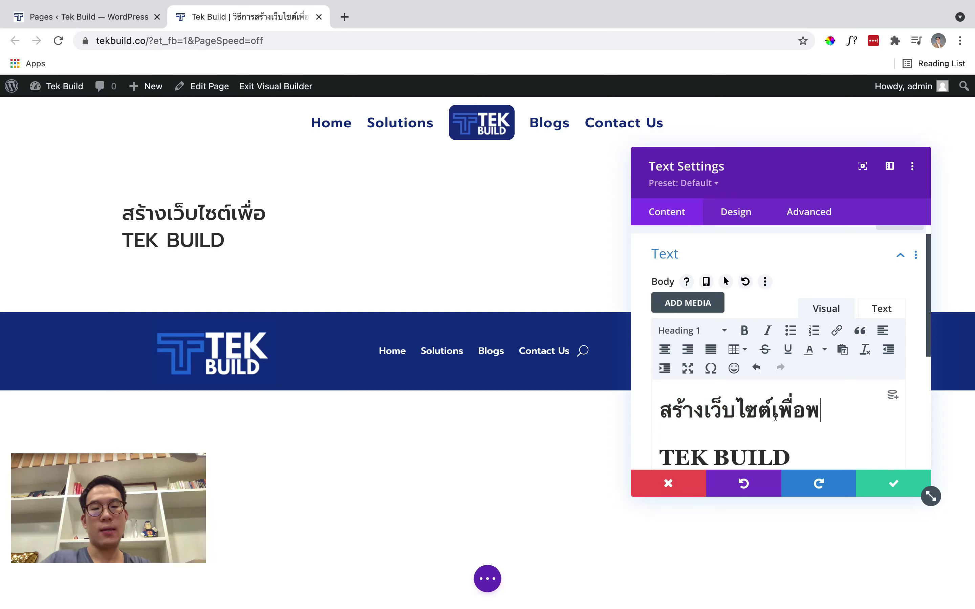
{"action": "type", "text": "ัฒนาธุรกจ"}
{"action": "key", "text": "BackSpace"}
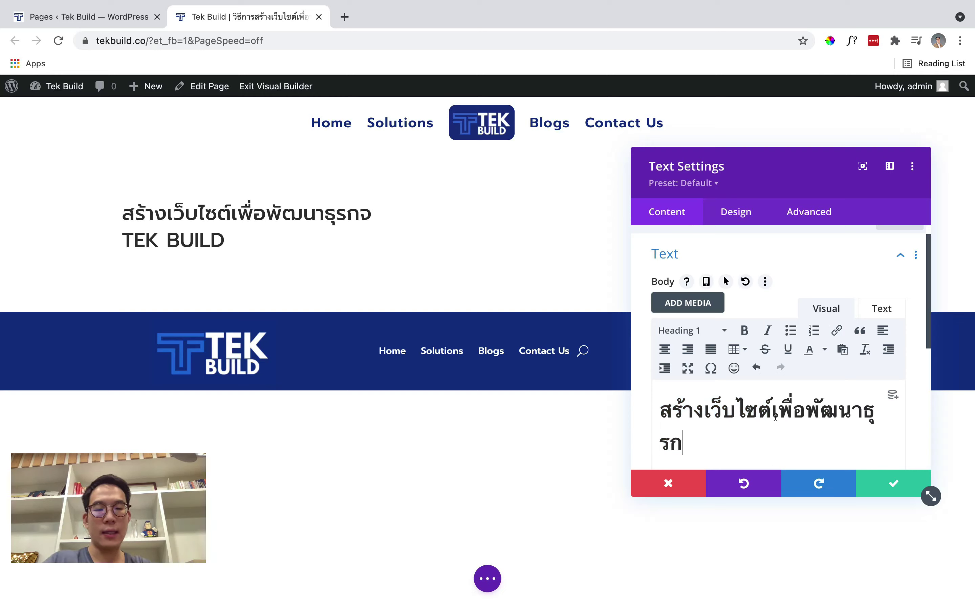
{"action": "type", "text": "ิจ และส"}
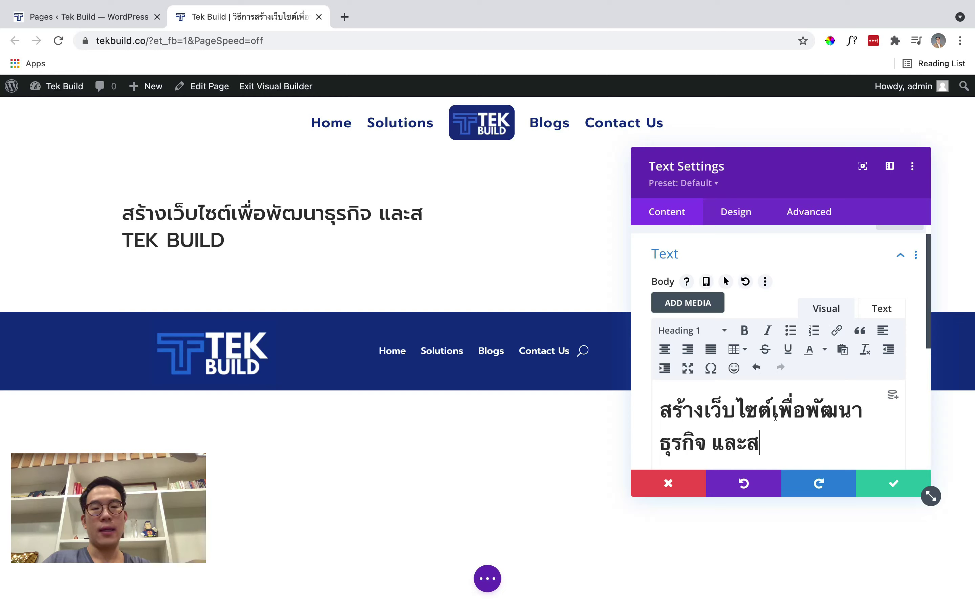
{"action": "key", "text": "BackSpace"}
{"action": "type", "text": "สร้าง"}
{"action": "key", "text": "BackSpace"}
{"action": "key", "text": "BackSpace"}
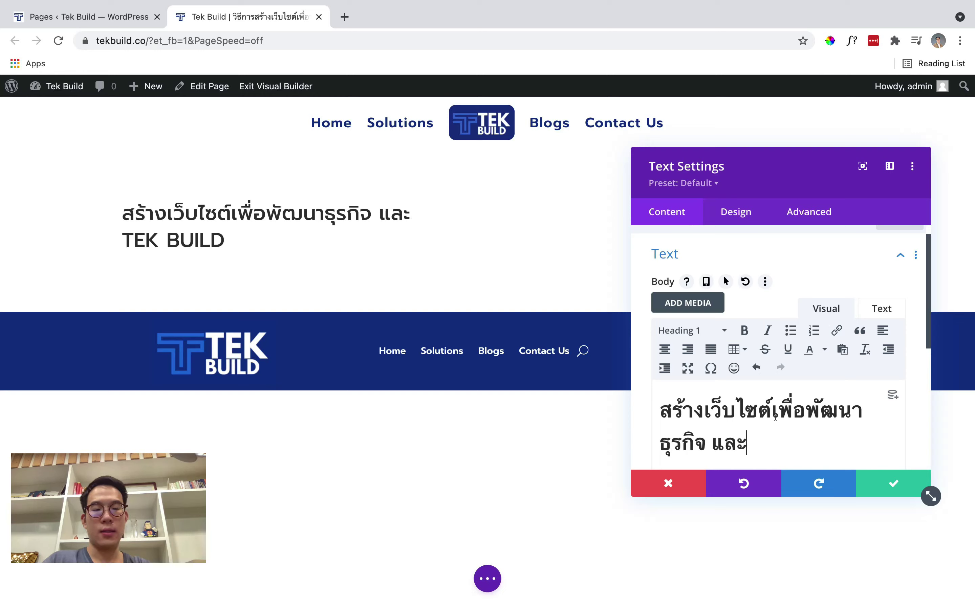
{"action": "type", "text": "ซอร์"}
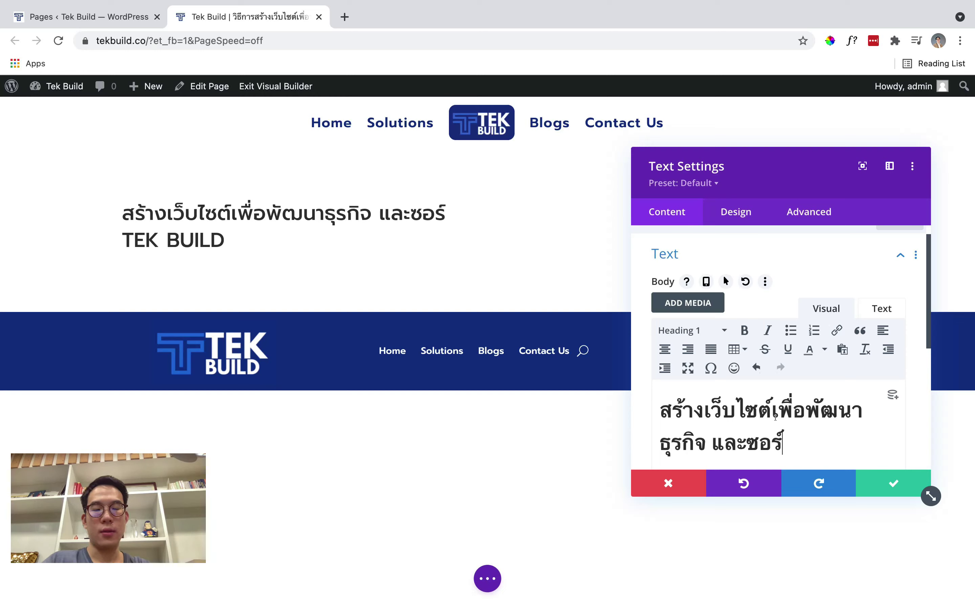
{"action": "key", "text": "BackSpace"}
{"action": "key", "text": "BackSpace"}
{"action": "key", "text": "BackSpace"}
{"action": "key", "text": "BackSpace"}
{"action": "type", "text": "ระบบอัตโนมัติใน"}
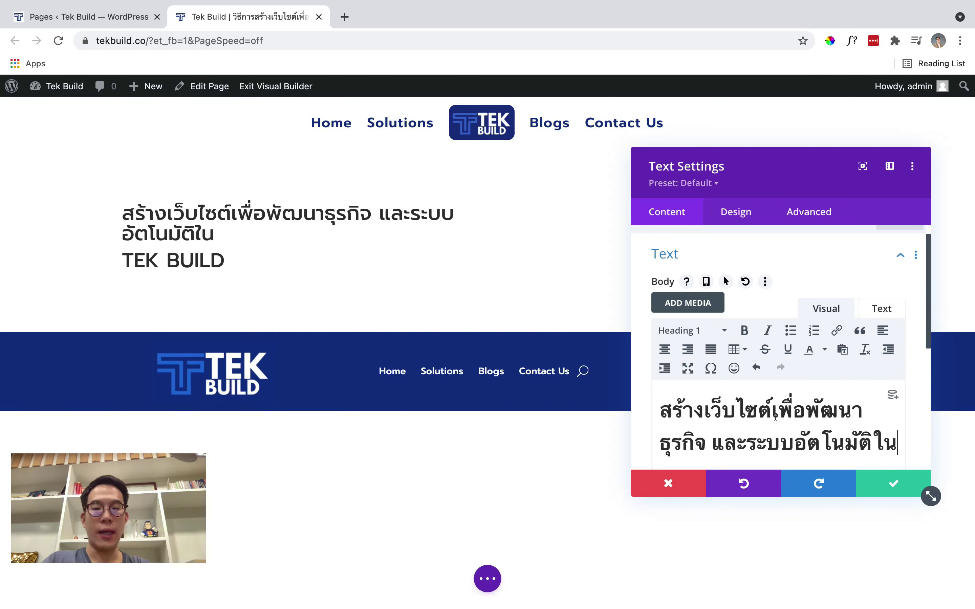
{"action": "type", "text": " go"}
{"action": "key", "text": "BackSpace"}
{"action": "key", "text": "BackSpace"}
{"action": "type", "text": "Google"}
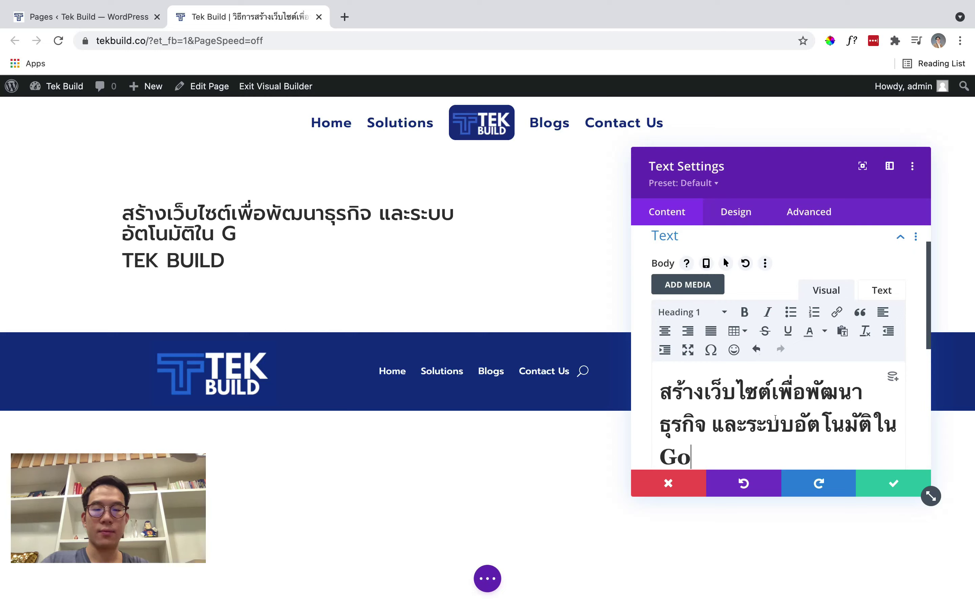
{"action": "type", "text": " Sheets"}
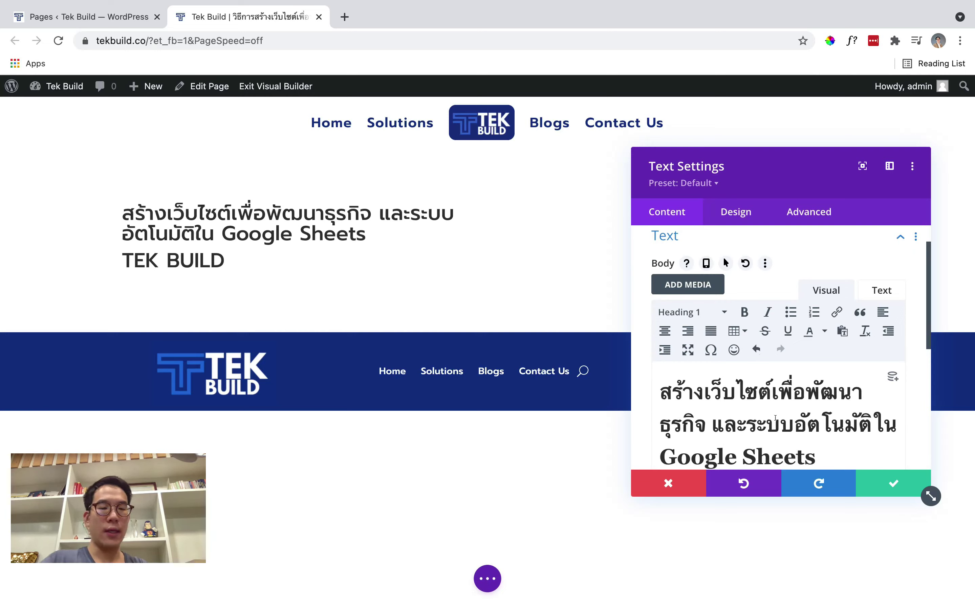
{"action": "key", "text": "super+a"}
Make the Thai tagline Paragraph text and break it onto two lines after ธุรกิจ
{"action": "left_click", "coordinate": [684, 313]}
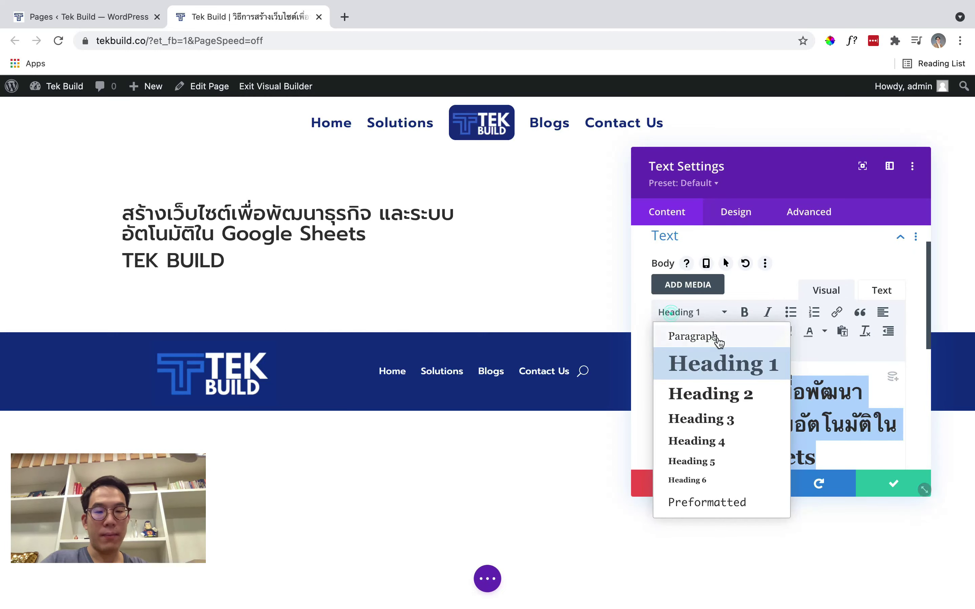
{"action": "left_click", "coordinate": [685, 337]}
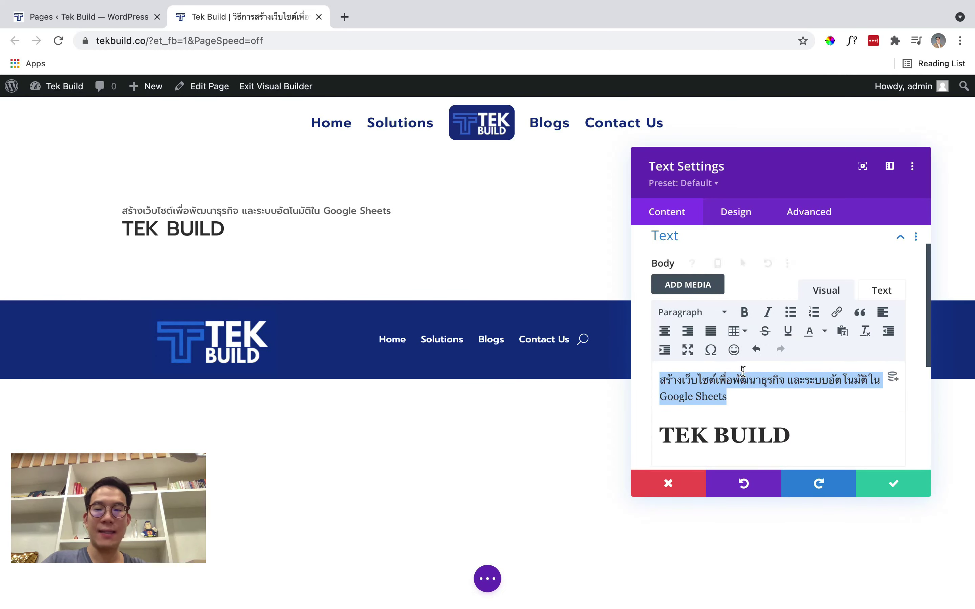
{"action": "scroll", "coordinate": [742, 370], "scroll_direction": "down", "scroll_amount": 1}
{"action": "left_click", "coordinate": [784, 357]}
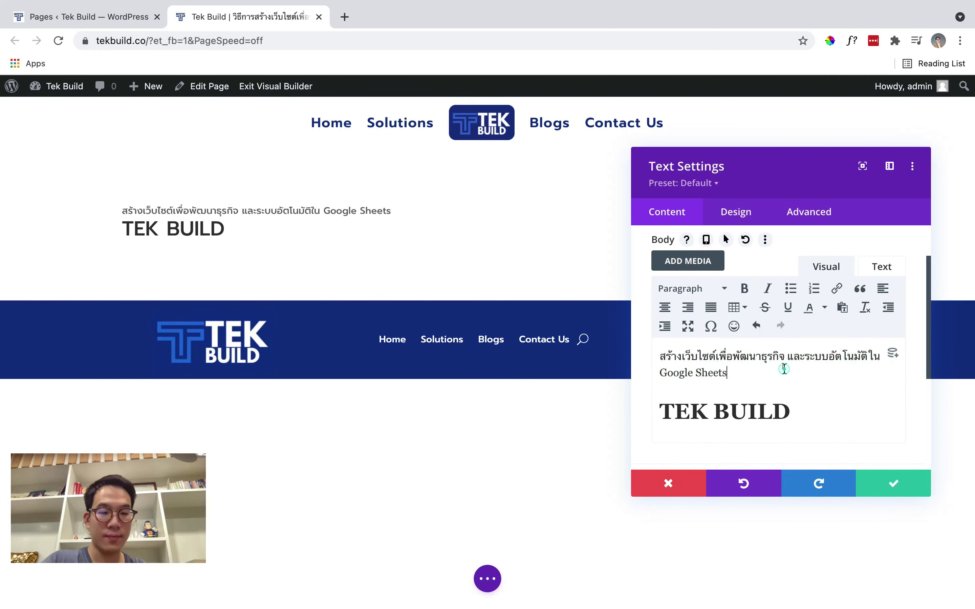
{"action": "key", "text": "shift+Return"}
Add the two-line description 'เป้าหมายเราคือทำให้ธุรกิจมีโอกาสเข้าถึงมากขึ้น และใช้เวลาอย่างมีประสิทธิภาพมากที่สุด' under TEK BUILD and save
{"action": "scroll", "coordinate": [790, 364], "scroll_direction": "down", "scroll_amount": 2}
{"action": "left_click", "coordinate": [796, 369]}
{"action": "key", "text": "Return"}
{"action": "type", "text": "f"}
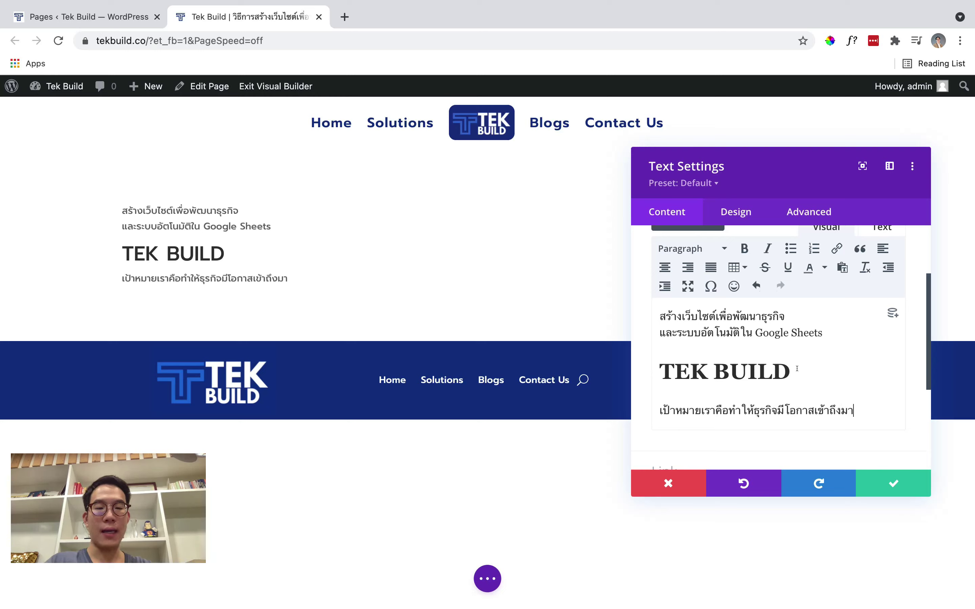
{"action": "key", "text": "Return"}
{"action": "type", "text": "และ"}
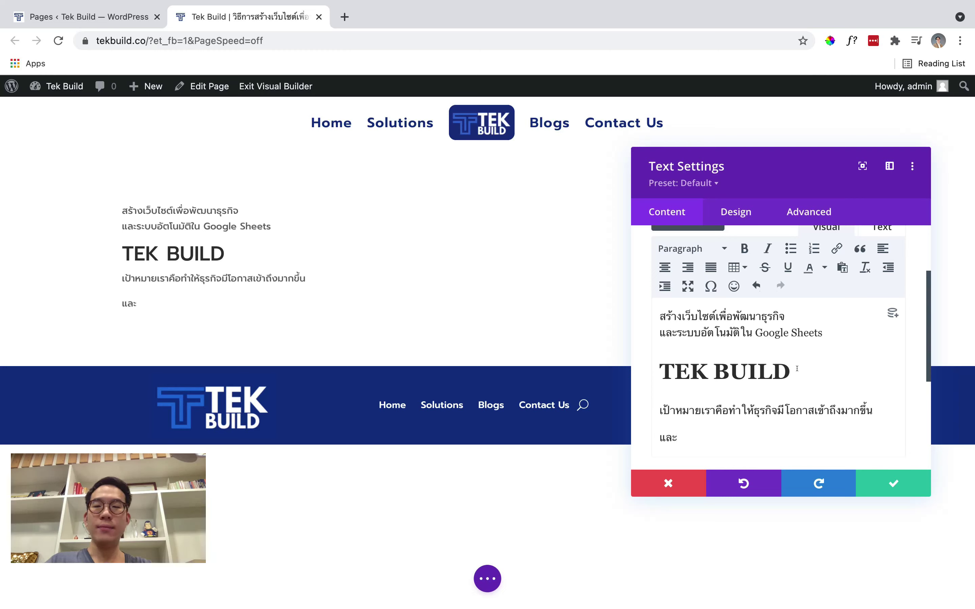
{"action": "key", "text": "BackSpace"}
{"action": "key", "text": "BackSpace"}
{"action": "key", "text": "BackSpace"}
{"action": "type", "text": "และ"}
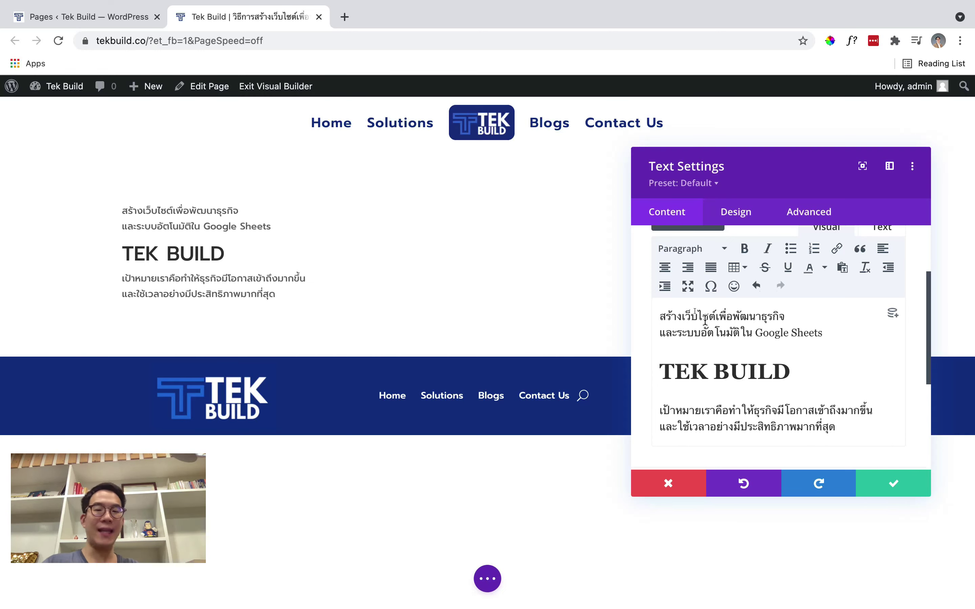
{"action": "left_click", "coordinate": [892, 482]}
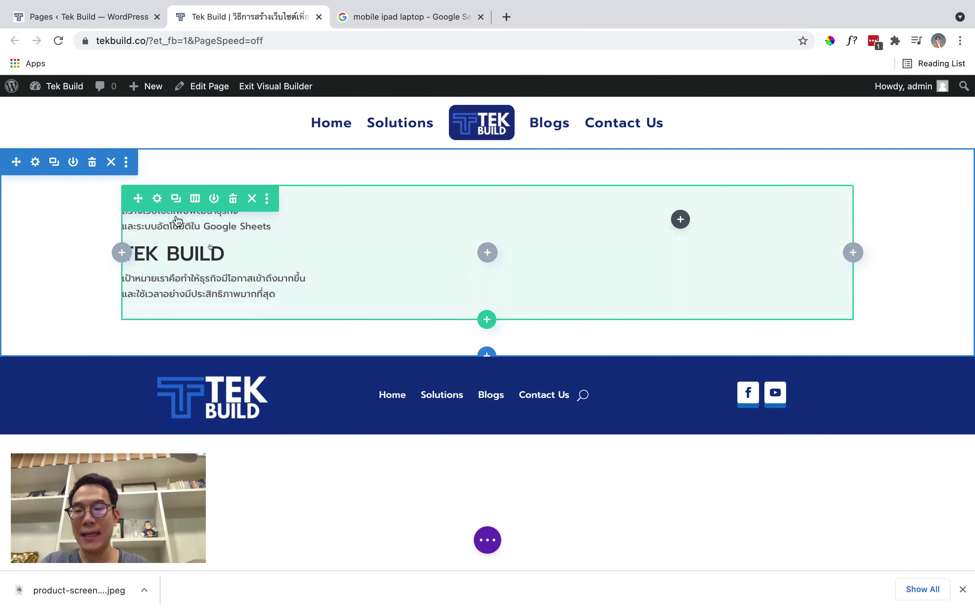
Format the Thai tagline above TEK BUILD as Heading 6
{"action": "left_click", "coordinate": [256, 235]}
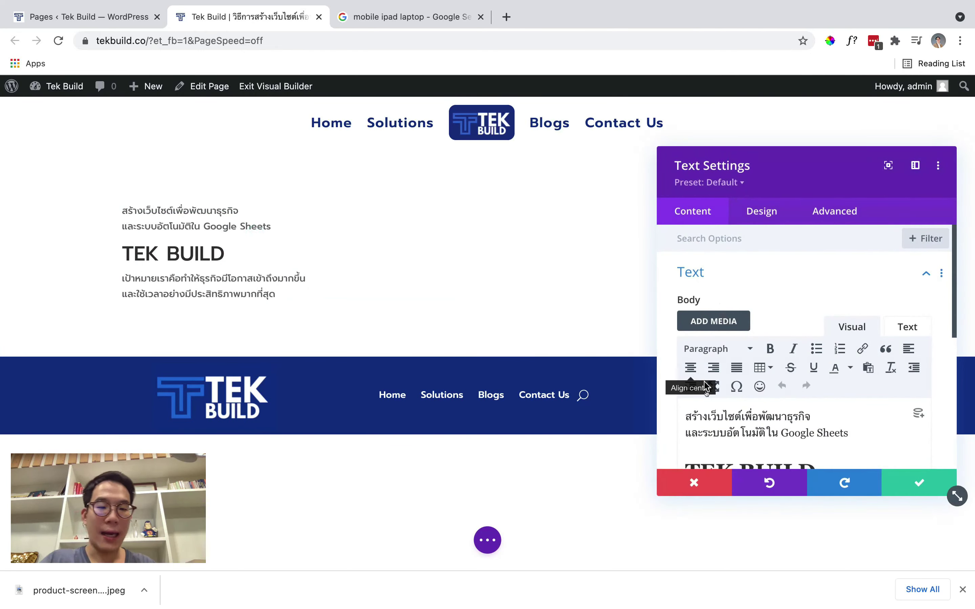
{"action": "scroll", "coordinate": [711, 362], "scroll_direction": "down", "scroll_amount": 1}
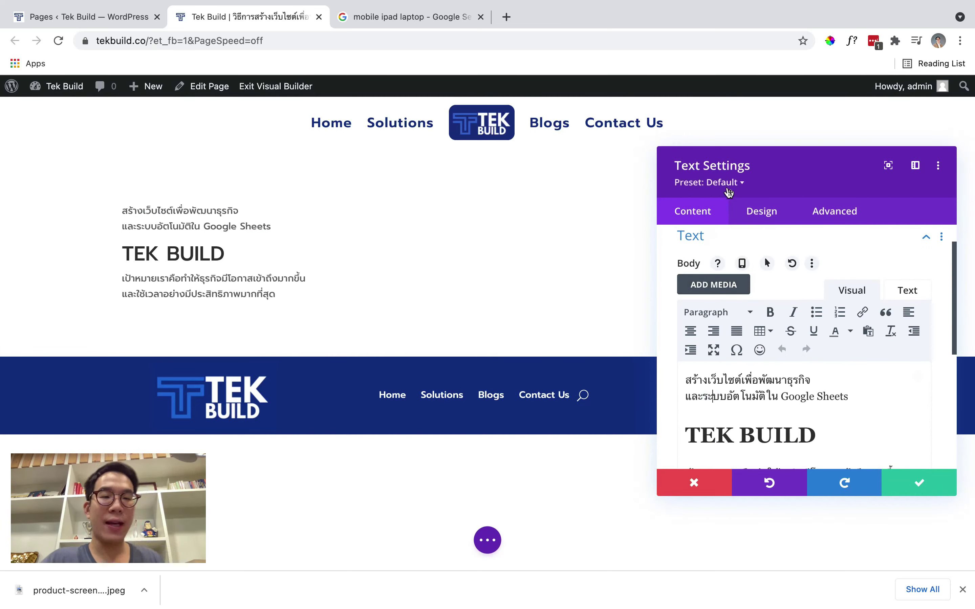
{"action": "scroll", "coordinate": [711, 357], "scroll_direction": "up", "scroll_amount": 1}
{"action": "left_click_drag", "start_coordinate": [685, 416], "coordinate": [849, 433]}
{"action": "left_click", "coordinate": [750, 349]}
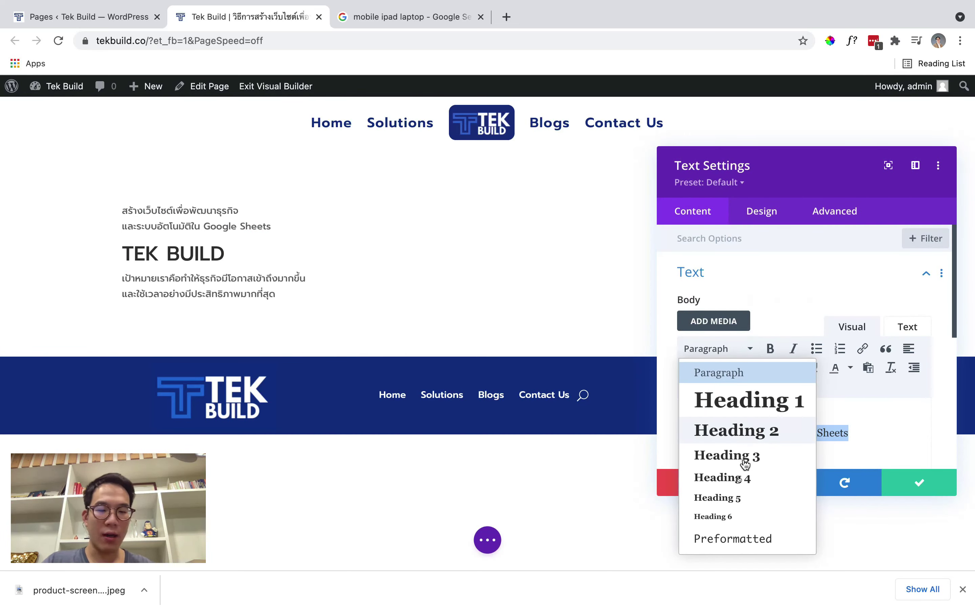
{"action": "left_click", "coordinate": [741, 516]}
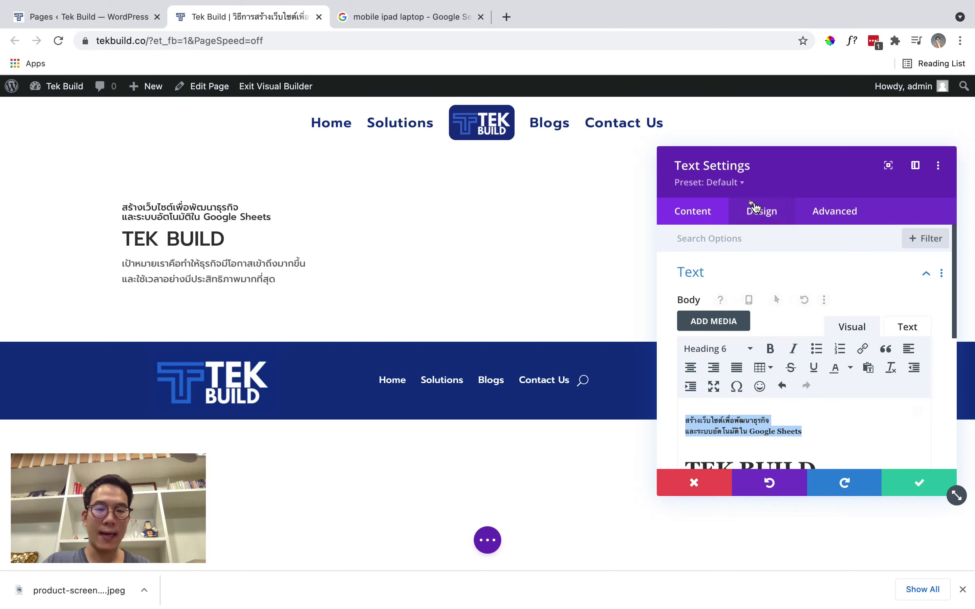
Set the H6 heading text font to Prompt with Medium weight
{"action": "left_click", "coordinate": [767, 218]}
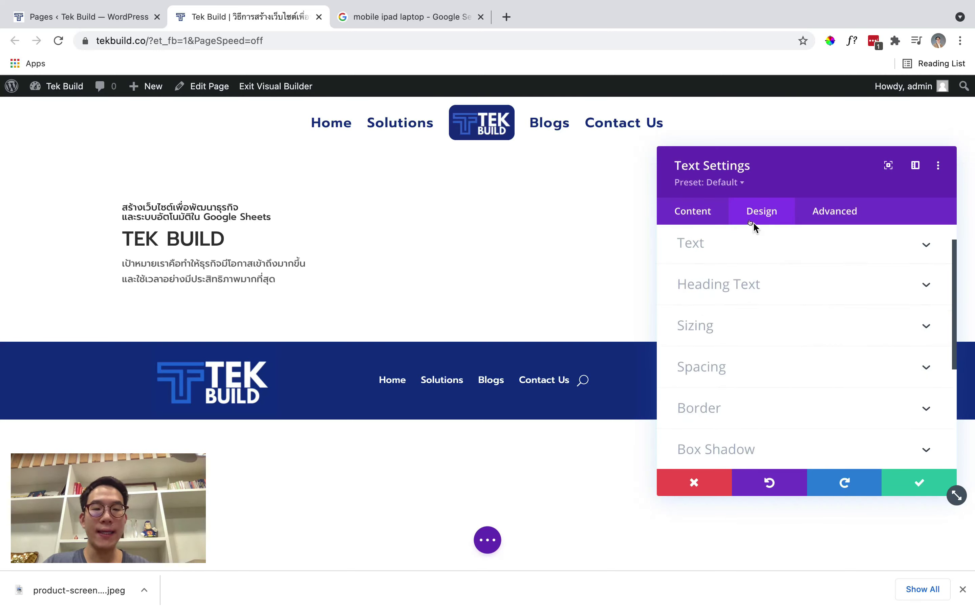
{"action": "left_click", "coordinate": [738, 289]}
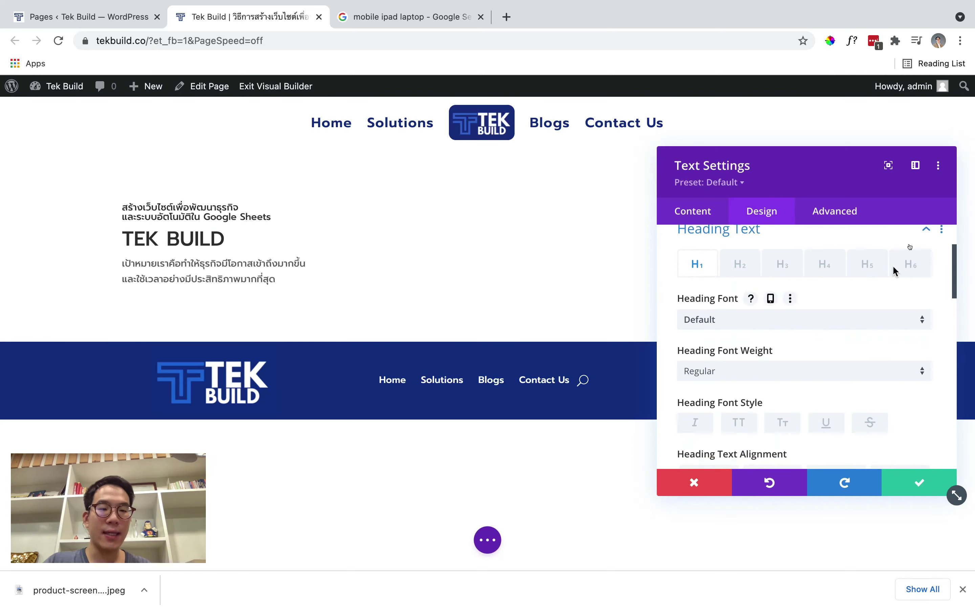
{"action": "left_click", "coordinate": [914, 262]}
{"action": "scroll", "coordinate": [828, 300], "scroll_direction": "down", "scroll_amount": 1}
{"action": "left_click", "coordinate": [820, 282]}
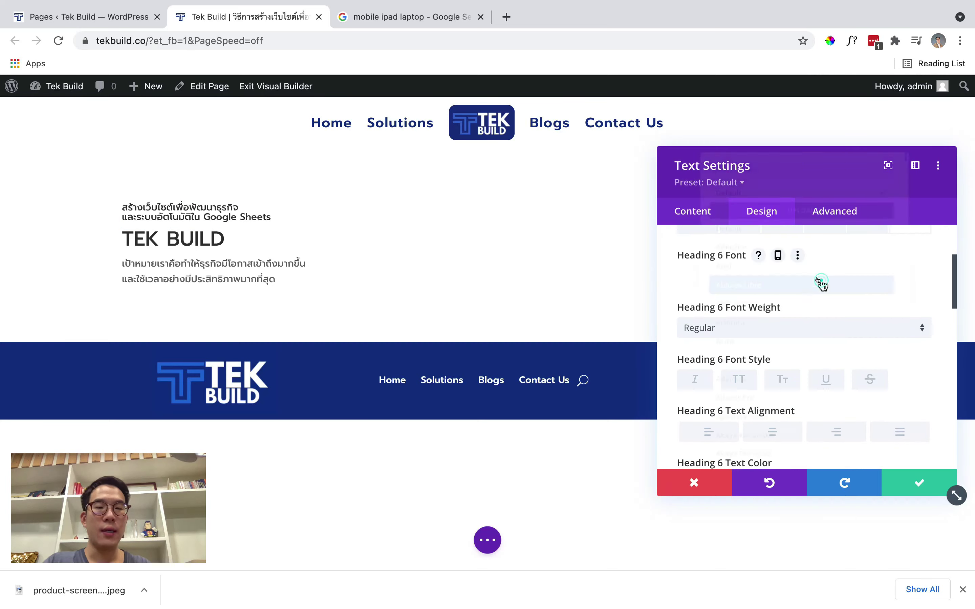
{"action": "type", "text": "prompt"}
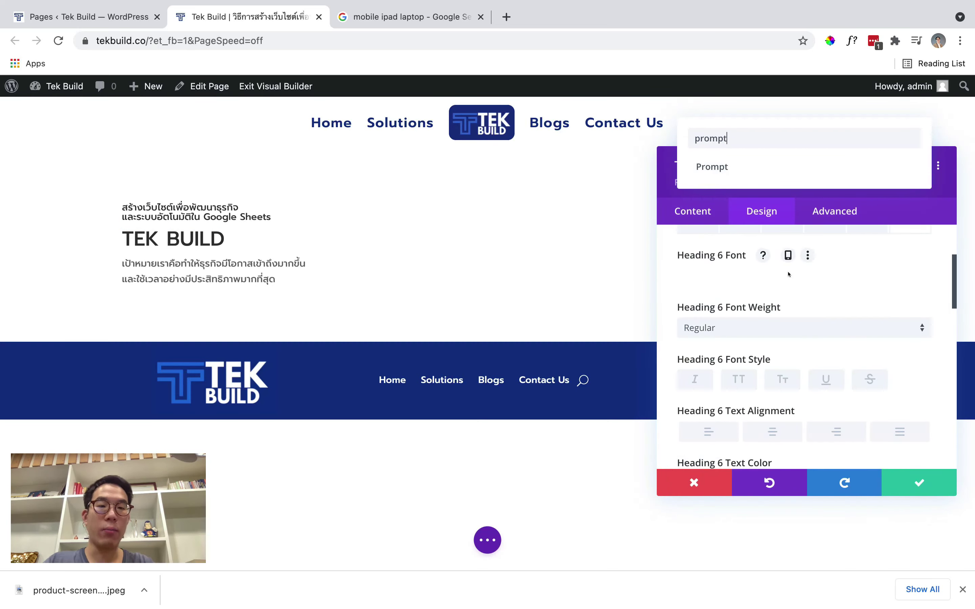
{"action": "left_click", "coordinate": [723, 167]}
{"action": "scroll", "coordinate": [809, 396], "scroll_direction": "down", "scroll_amount": 2}
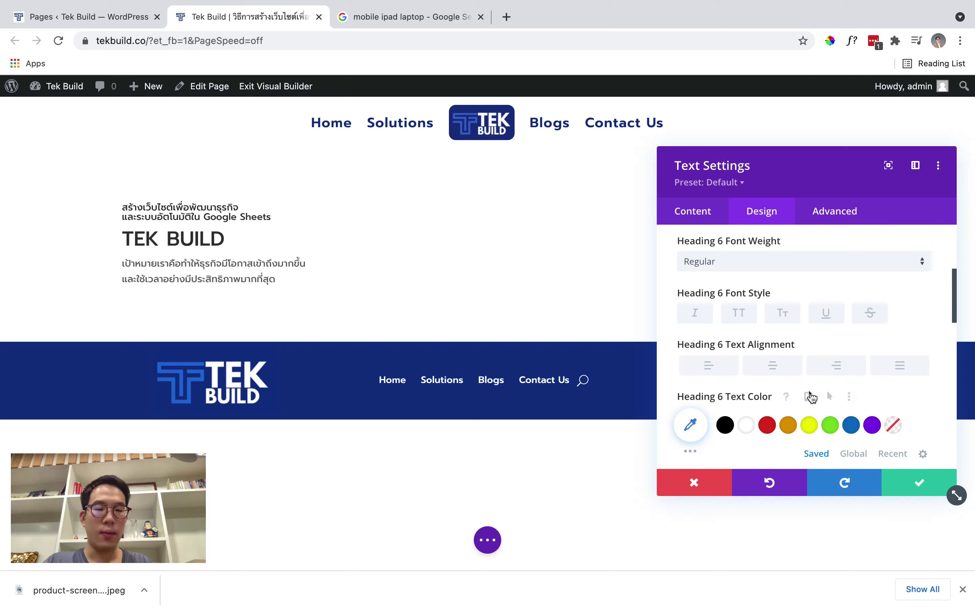
{"action": "scroll", "coordinate": [809, 397], "scroll_direction": "up", "scroll_amount": 1}
{"action": "left_click", "coordinate": [754, 300]}
{"action": "left_click", "coordinate": [747, 389]}
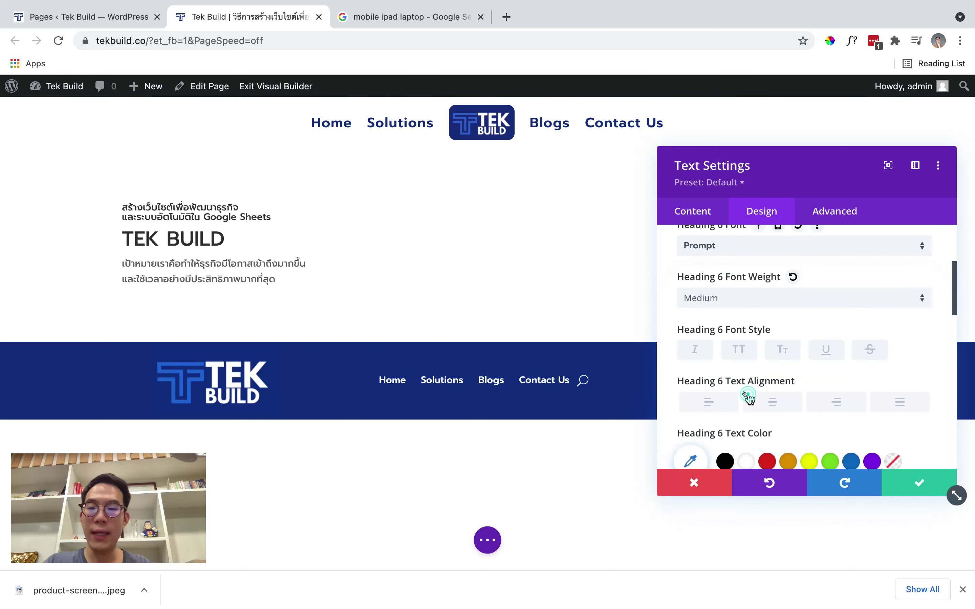
Give H6 text the global colour #103289 and size 18px, then save
{"action": "scroll", "coordinate": [747, 392], "scroll_direction": "down", "scroll_amount": 2}
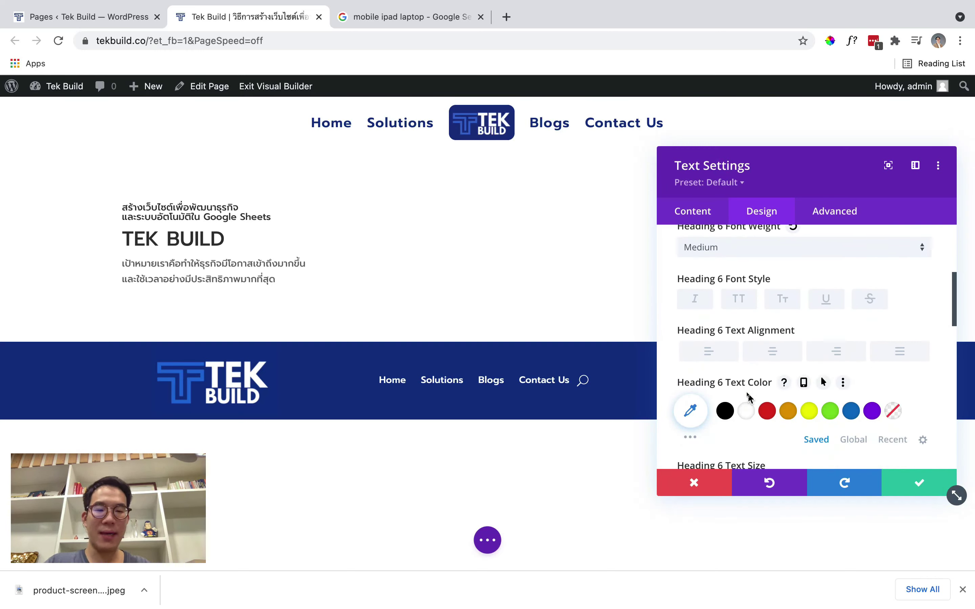
{"action": "left_click", "coordinate": [851, 438]}
{"action": "left_click", "coordinate": [724, 412]}
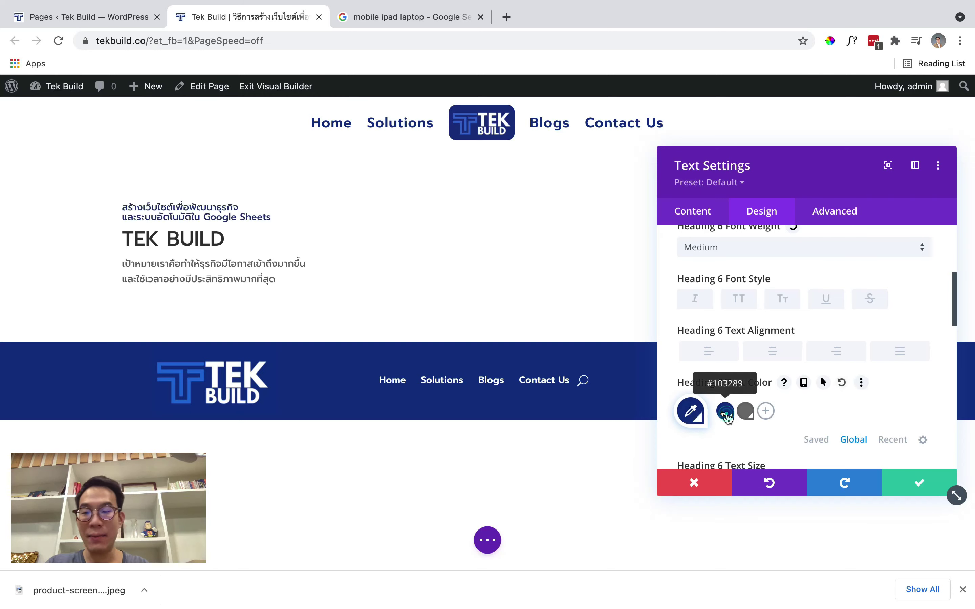
{"action": "scroll", "coordinate": [780, 344], "scroll_direction": "up", "scroll_amount": 2}
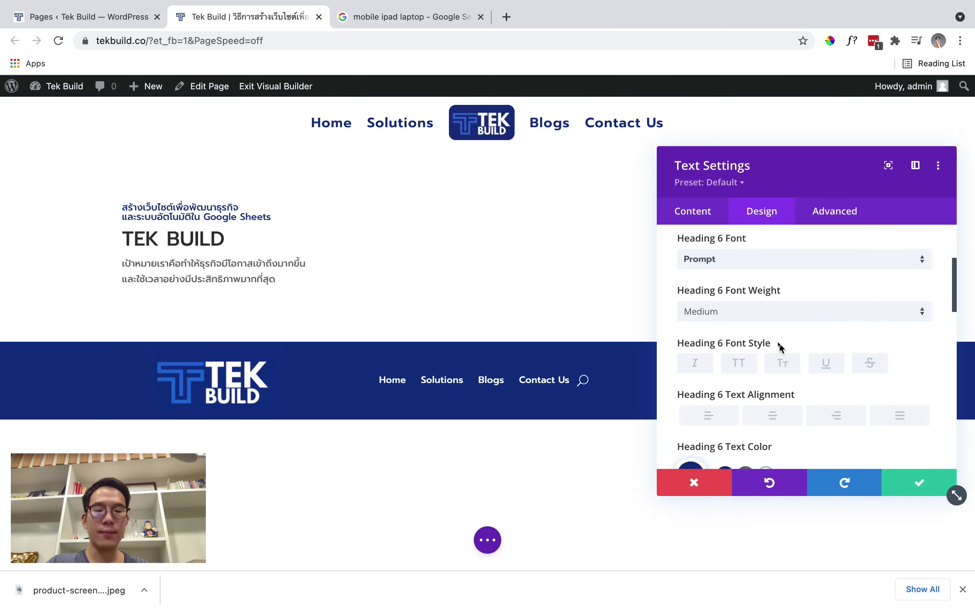
{"action": "scroll", "coordinate": [780, 347], "scroll_direction": "down", "scroll_amount": 4}
{"action": "scroll", "coordinate": [780, 347], "scroll_direction": "down", "scroll_amount": 3}
{"action": "double_click", "coordinate": [886, 321]}
{"action": "type", "text": "18px"}
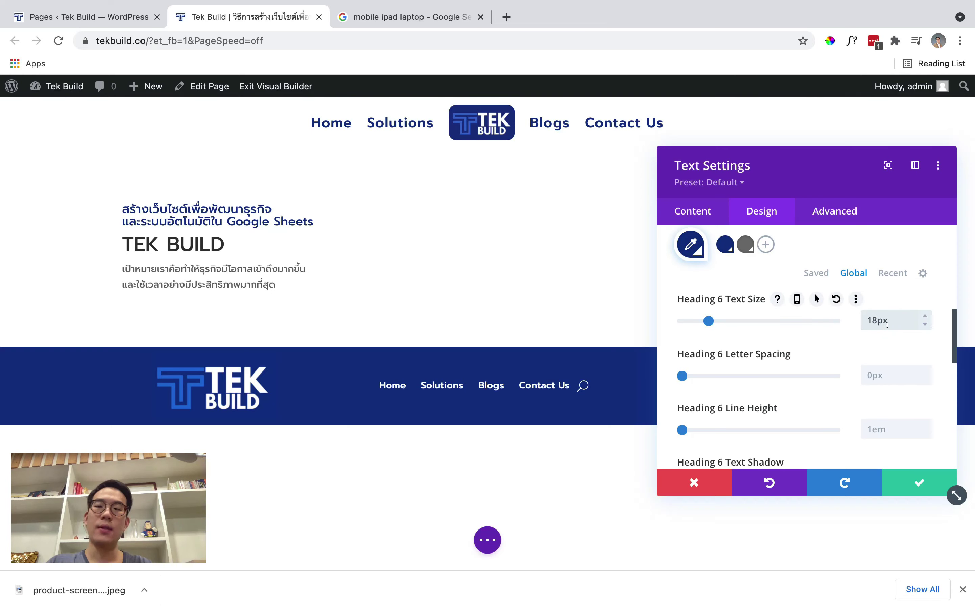
{"action": "left_click", "coordinate": [940, 486]}
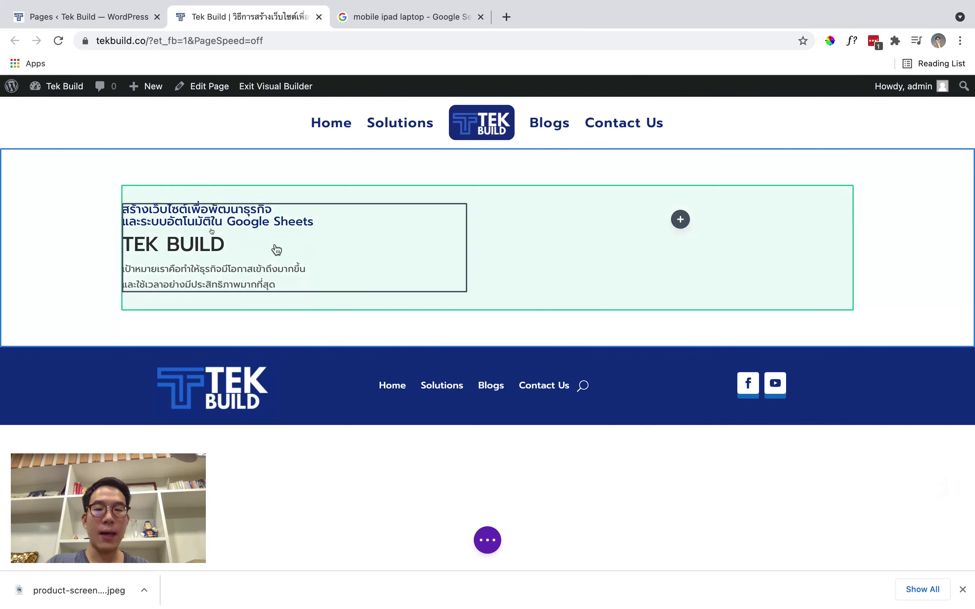
Reopen the text module and select the TEK BUILD heading line
{"action": "left_click", "coordinate": [259, 239]}
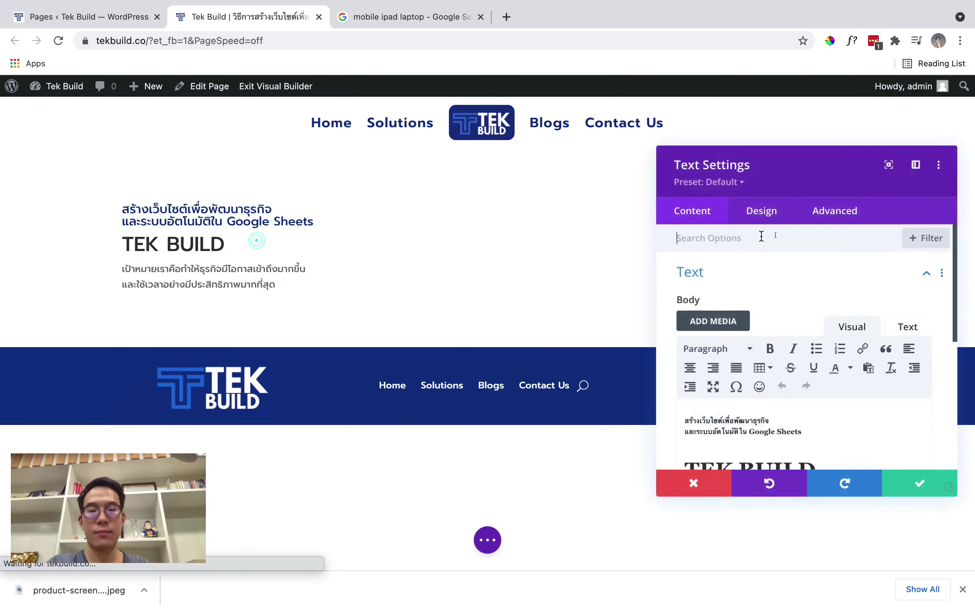
{"action": "left_click", "coordinate": [750, 217]}
{"action": "left_click", "coordinate": [760, 285]}
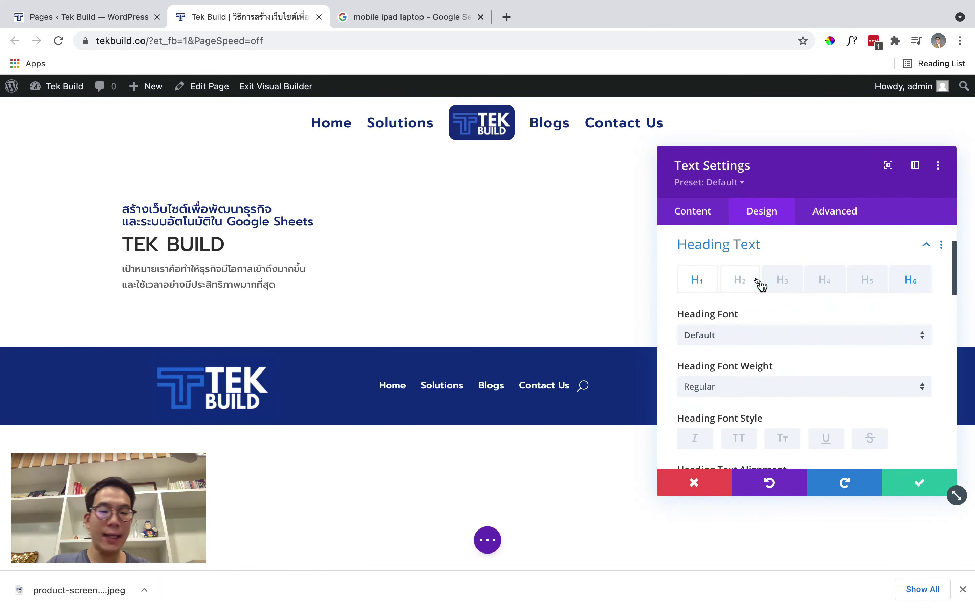
{"action": "left_click", "coordinate": [697, 219]}
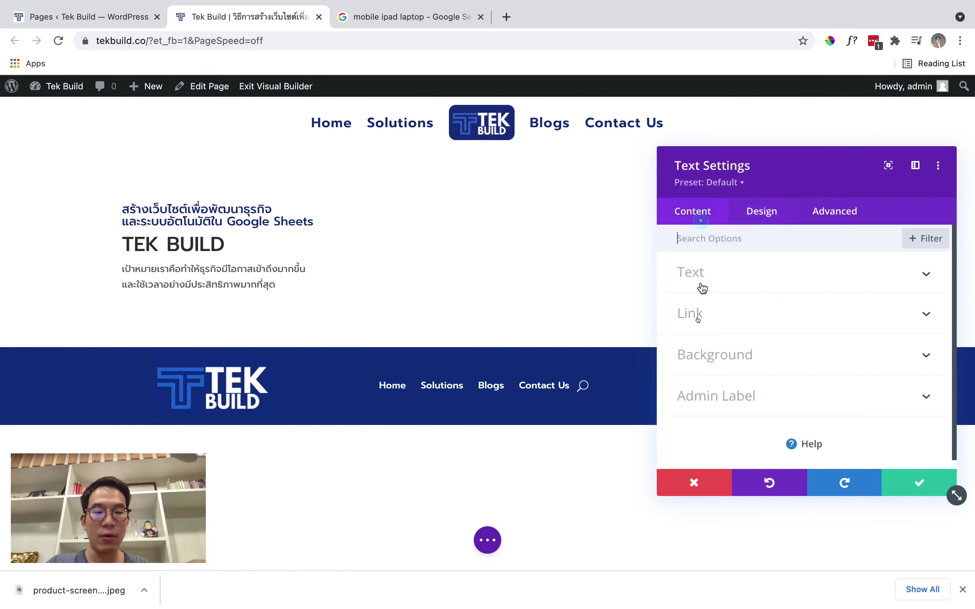
{"action": "left_click", "coordinate": [719, 281]}
{"action": "scroll", "coordinate": [721, 322], "scroll_direction": "down", "scroll_amount": 1}
{"action": "left_click", "coordinate": [725, 411]}
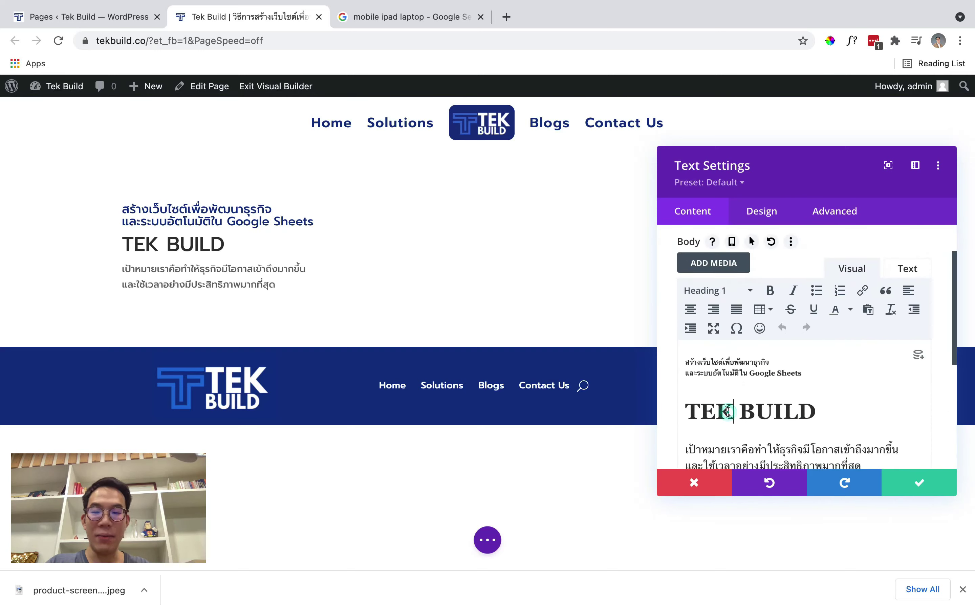
{"action": "triple_click", "coordinate": [728, 412]}
Set the H1 heading font to Prompt with Bold weight
{"action": "left_click", "coordinate": [743, 219]}
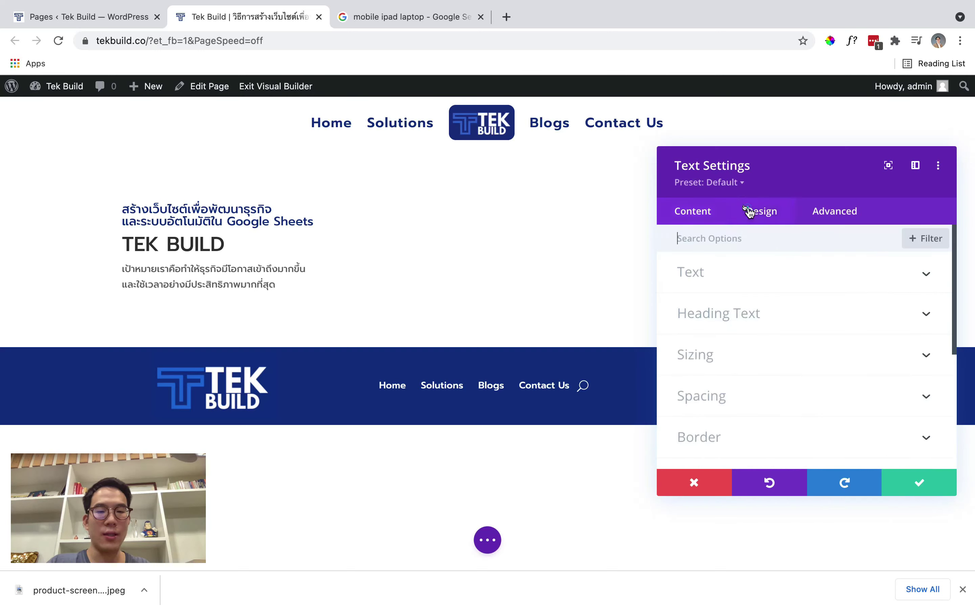
{"action": "left_click", "coordinate": [747, 311]}
{"action": "scroll", "coordinate": [747, 313], "scroll_direction": "down", "scroll_amount": 1}
{"action": "left_click", "coordinate": [748, 300]}
{"action": "left_click", "coordinate": [750, 331]}
{"action": "scroll", "coordinate": [747, 296], "scroll_direction": "down", "scroll_amount": 3}
{"action": "left_click", "coordinate": [735, 290]}
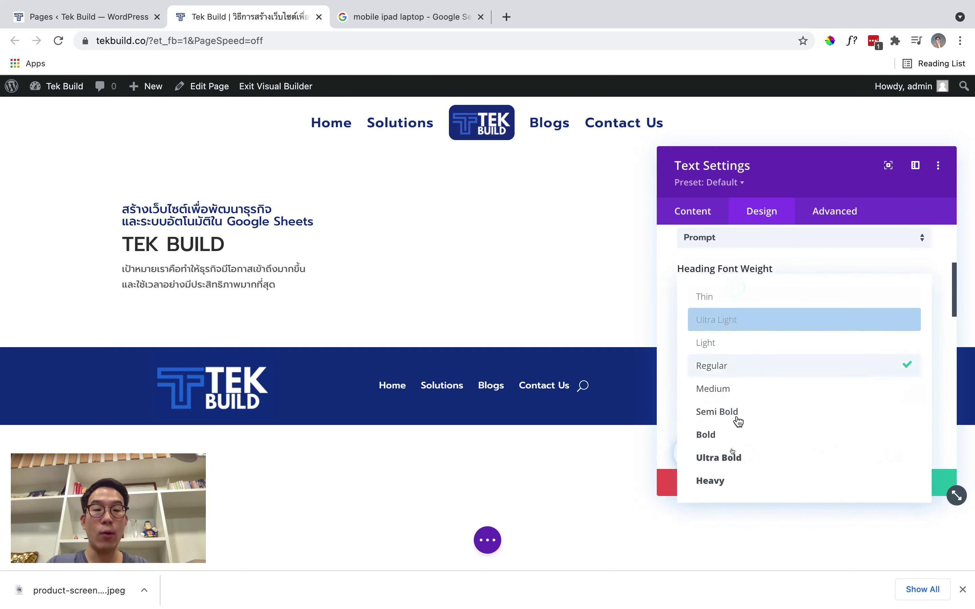
{"action": "left_click", "coordinate": [730, 440]}
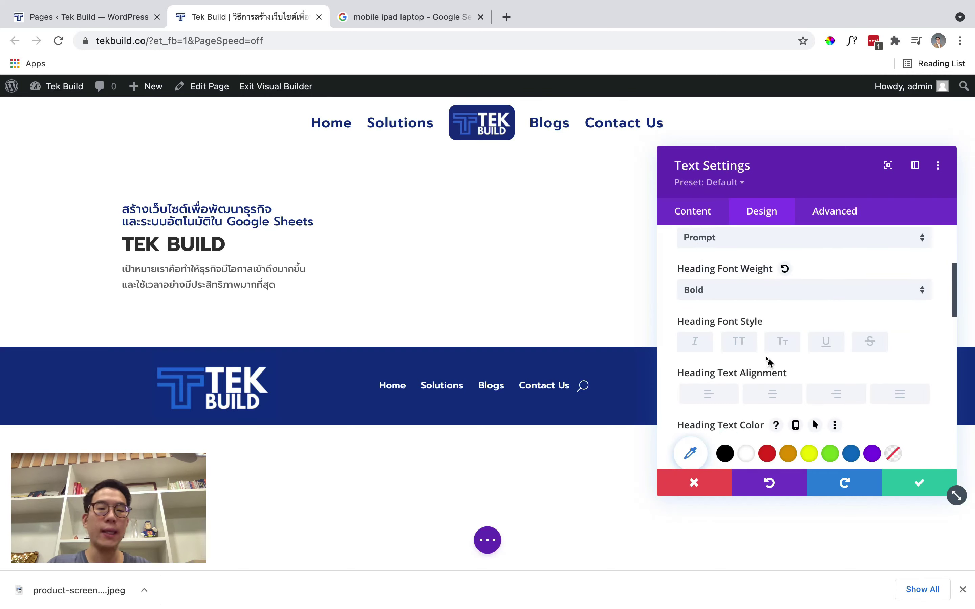
Colour the H1 heading global dark blue #103289 at size 90px, then save
{"action": "scroll", "coordinate": [765, 361], "scroll_direction": "down", "scroll_amount": 3}
{"action": "left_click", "coordinate": [844, 363]}
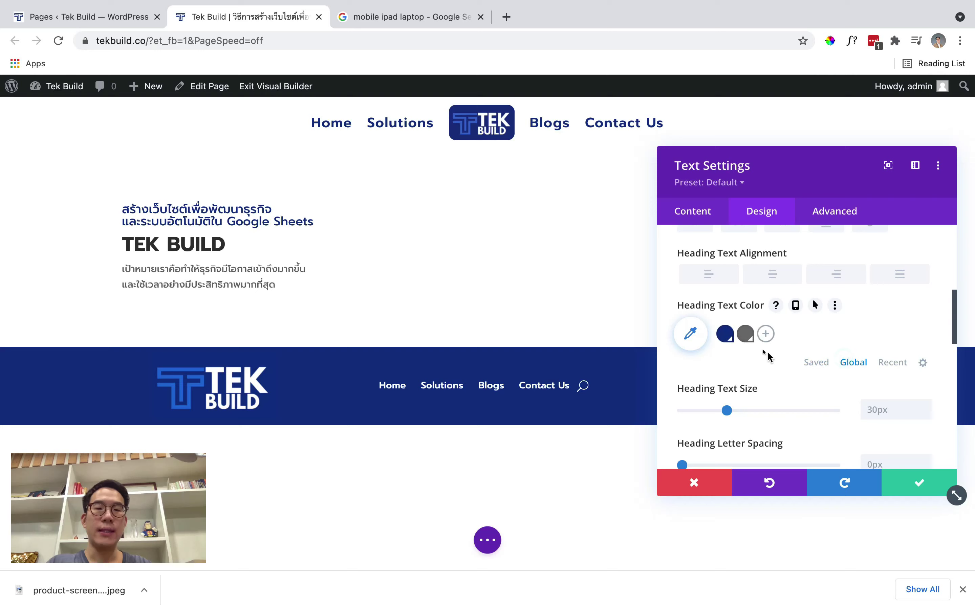
{"action": "left_click", "coordinate": [725, 334]}
{"action": "scroll", "coordinate": [797, 354], "scroll_direction": "down", "scroll_amount": 2}
{"action": "double_click", "coordinate": [874, 354]}
{"action": "type", "text": "90"}
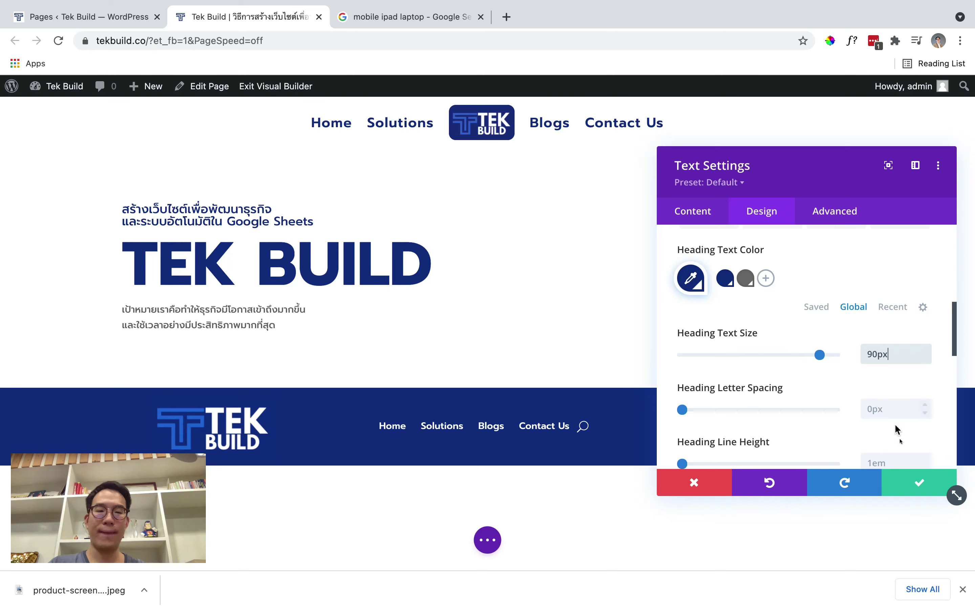
{"action": "left_click", "coordinate": [919, 482]}
Reopen the text module and select the two-line body paragraph
{"action": "left_click", "coordinate": [265, 237]}
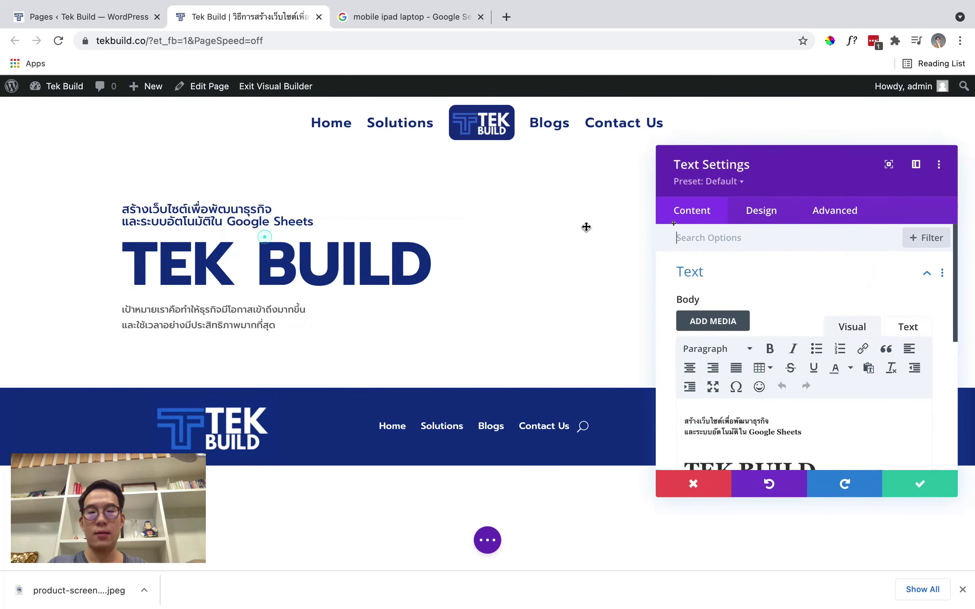
{"action": "scroll", "coordinate": [762, 329], "scroll_direction": "down", "scroll_amount": 3}
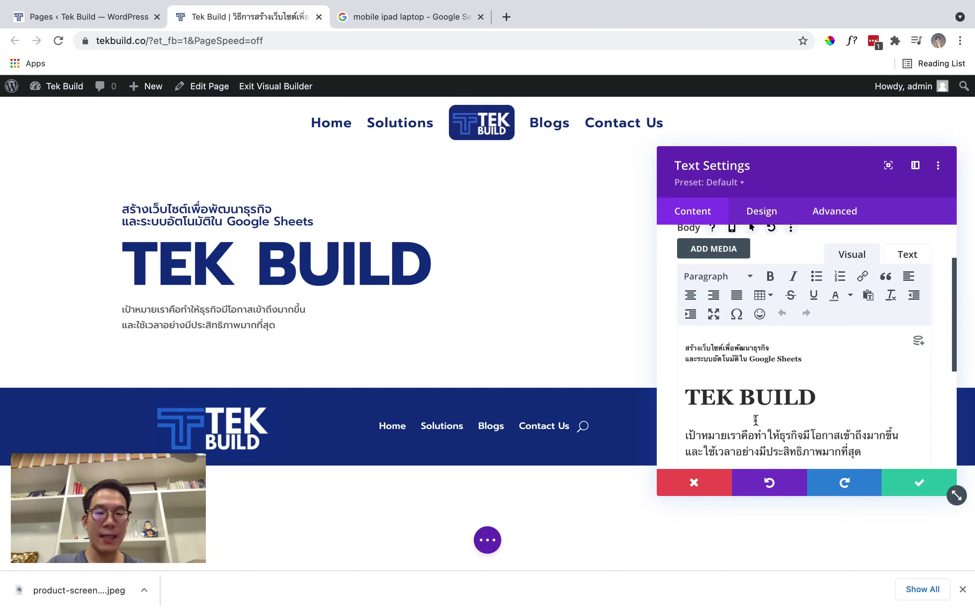
{"action": "triple_click", "coordinate": [757, 430]}
{"action": "scroll", "coordinate": [733, 403], "scroll_direction": "down", "scroll_amount": 2}
{"action": "left_click", "coordinate": [709, 383]}
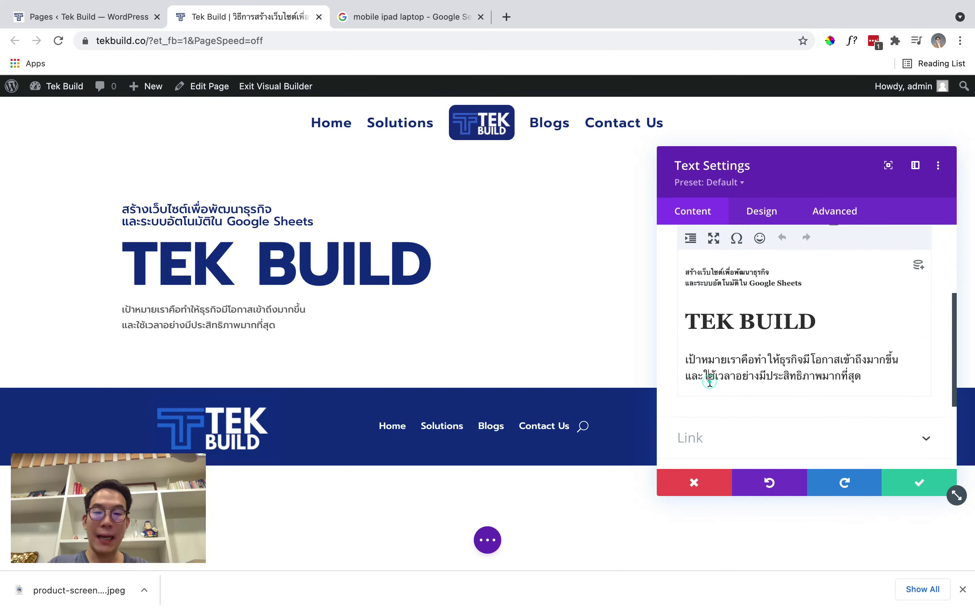
{"action": "triple_click", "coordinate": [709, 379]}
{"action": "scroll", "coordinate": [749, 341], "scroll_direction": "up", "scroll_amount": 2}
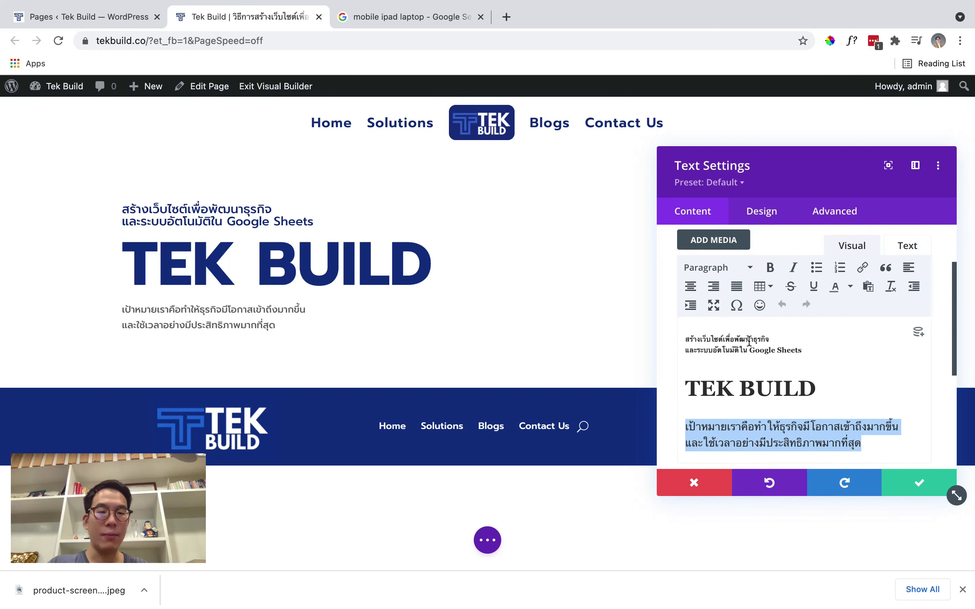
Set the body text font to Prompt with Medium weight
{"action": "left_click", "coordinate": [760, 211]}
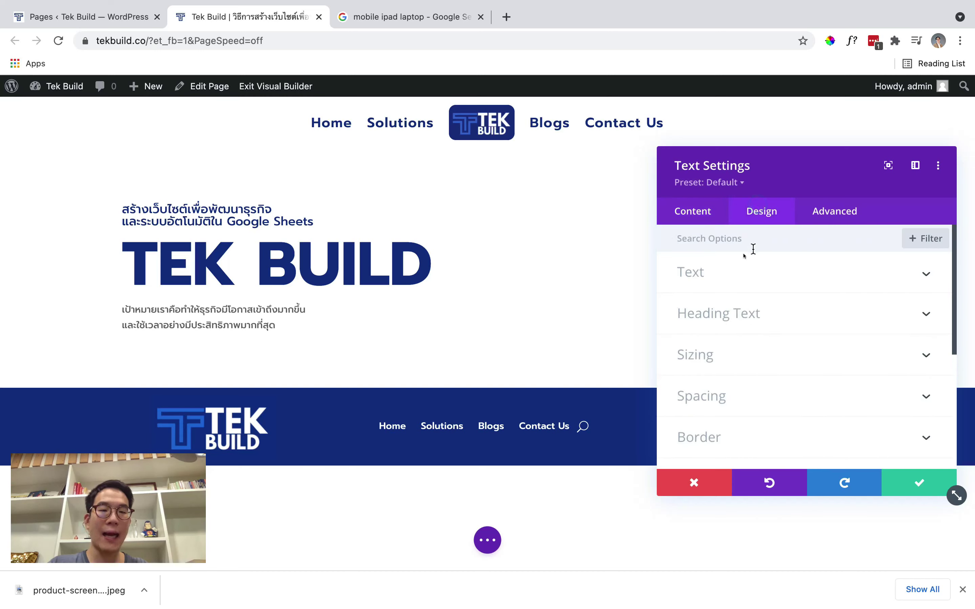
{"action": "left_click", "coordinate": [724, 273]}
{"action": "scroll", "coordinate": [763, 322], "scroll_direction": "down", "scroll_amount": 3}
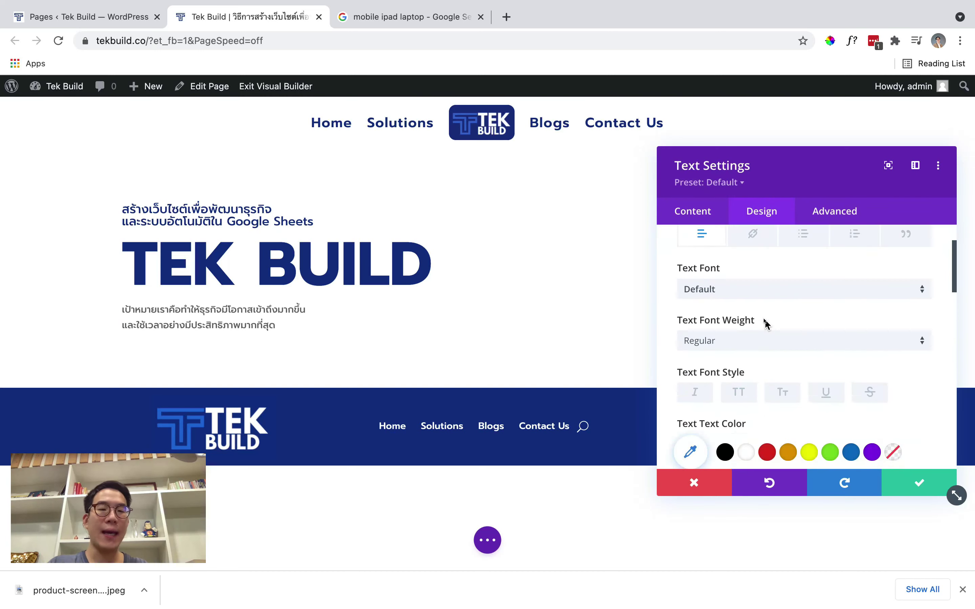
{"action": "left_click", "coordinate": [753, 290]}
{"action": "type", "text": "prompt"}
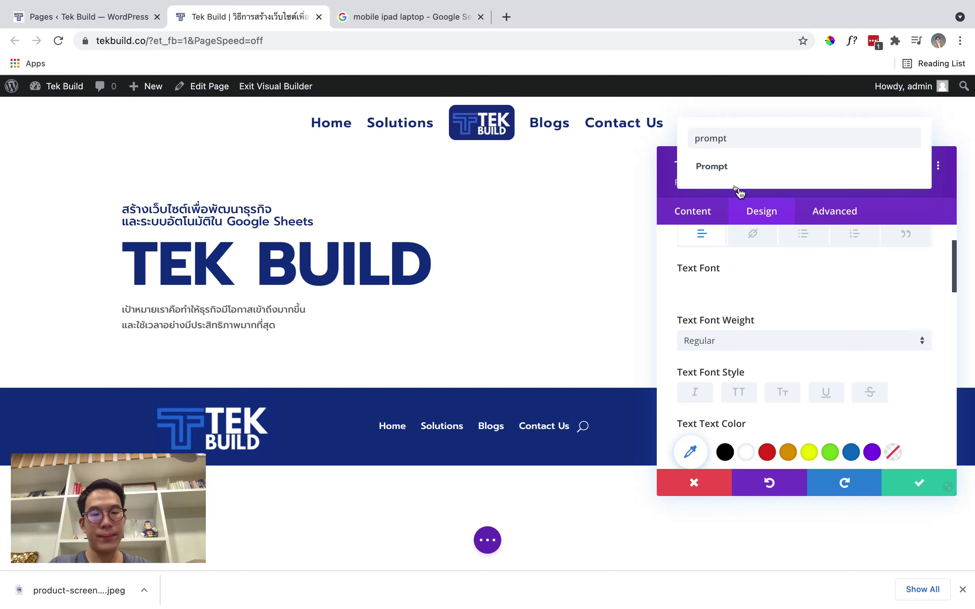
{"action": "left_click", "coordinate": [735, 180]}
{"action": "scroll", "coordinate": [765, 326], "scroll_direction": "down", "scroll_amount": 3}
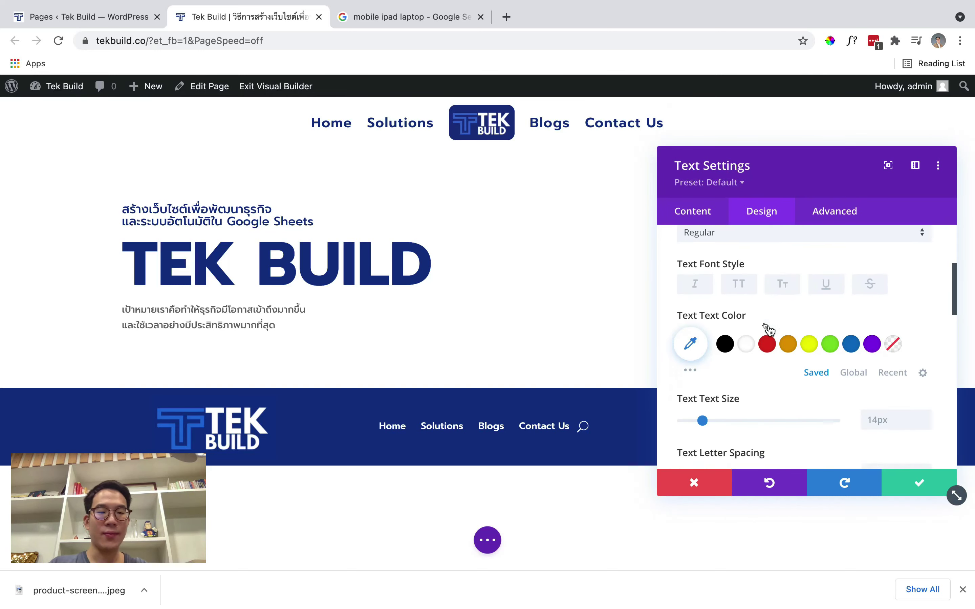
{"action": "scroll", "coordinate": [790, 333], "scroll_direction": "up", "scroll_amount": 2}
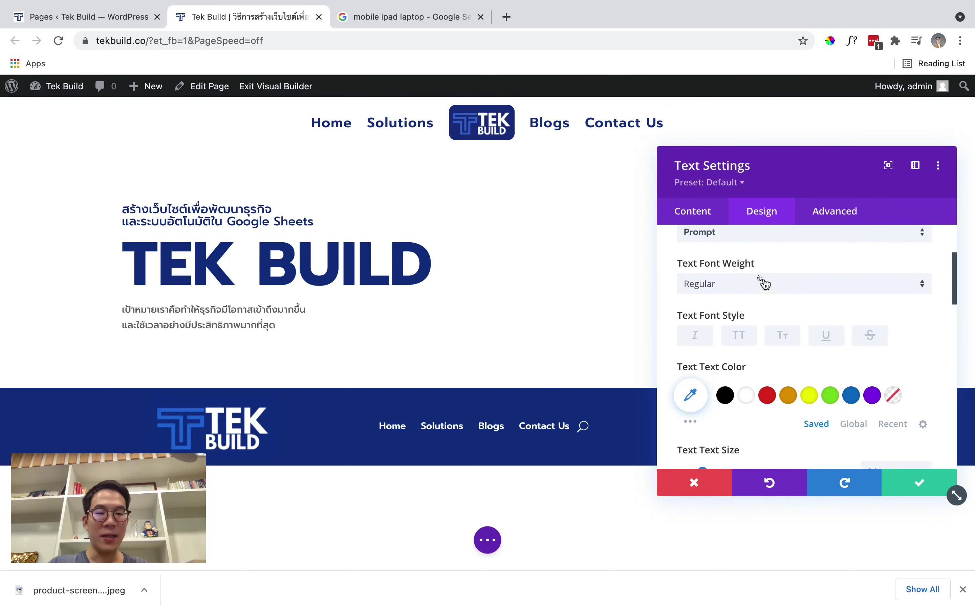
{"action": "left_click", "coordinate": [762, 280]}
{"action": "left_click", "coordinate": [765, 389]}
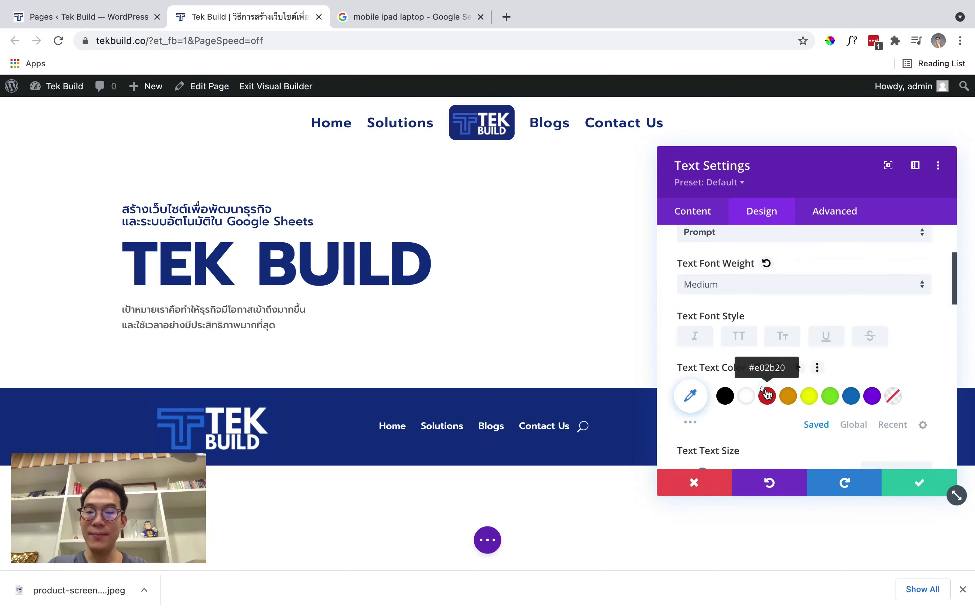
Adjust the body text size and colour it global dark blue #103289
{"action": "scroll", "coordinate": [767, 393], "scroll_direction": "down", "scroll_amount": 2}
{"action": "left_click", "coordinate": [875, 415]}
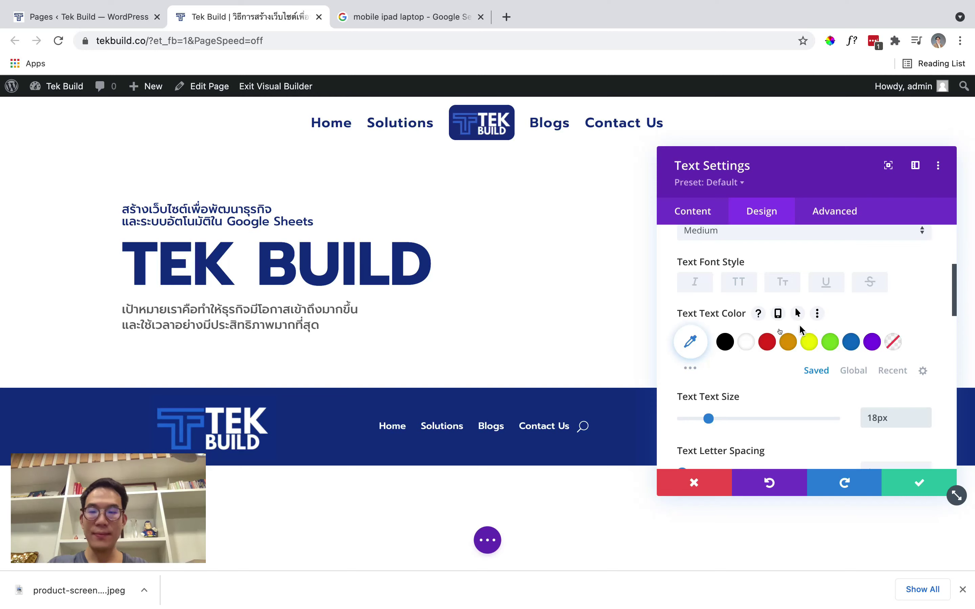
{"action": "left_click", "coordinate": [853, 370]}
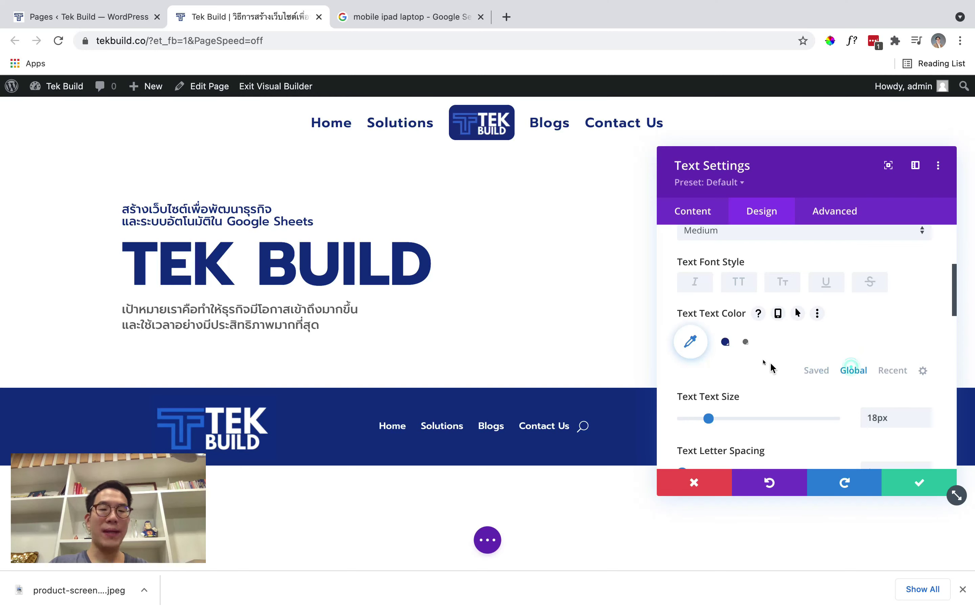
{"action": "left_click", "coordinate": [724, 343]}
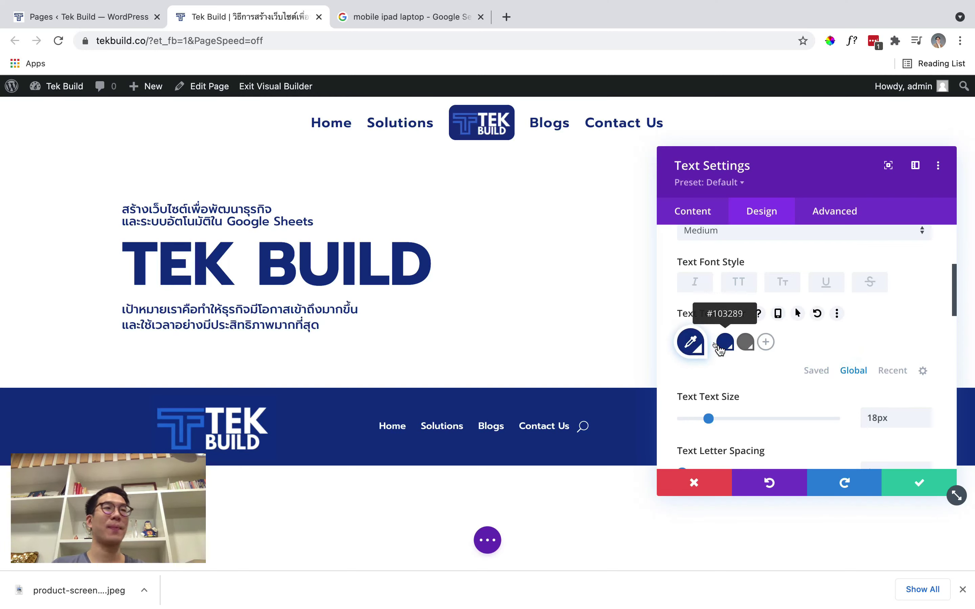
Save the text module and add an Image module to the empty right column
{"action": "left_click", "coordinate": [902, 480]}
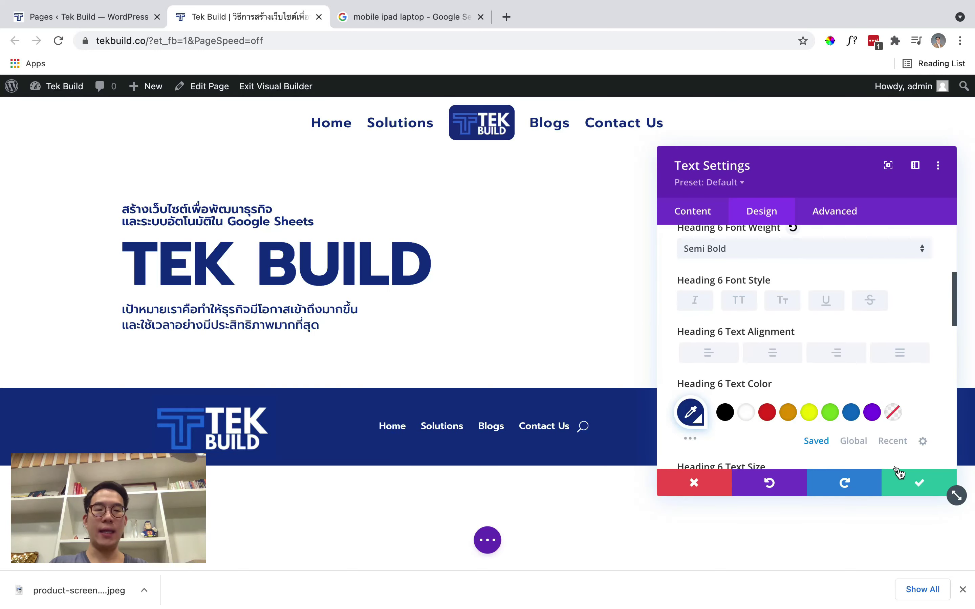
{"action": "left_click", "coordinate": [898, 472]}
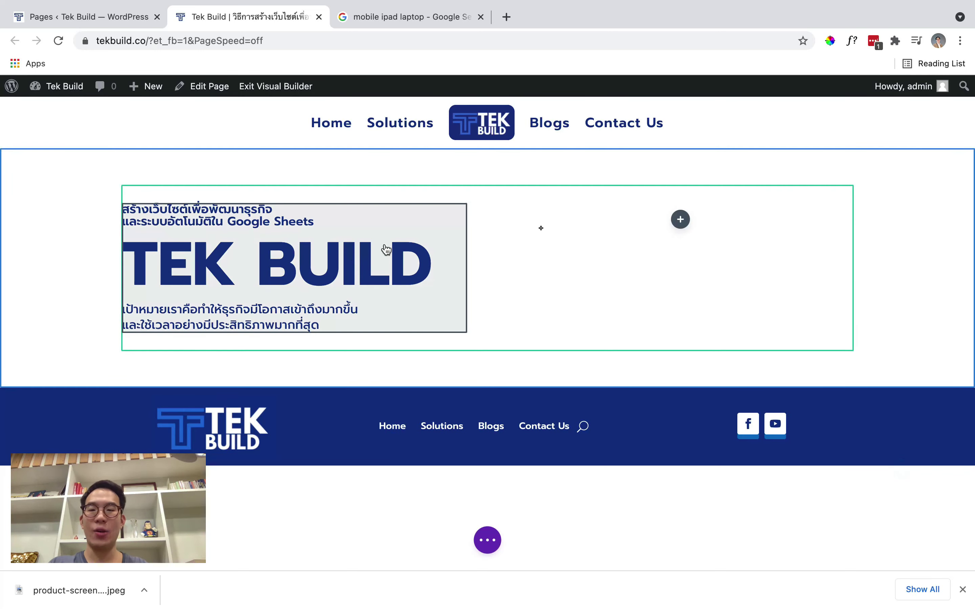
{"action": "left_click", "coordinate": [680, 219]}
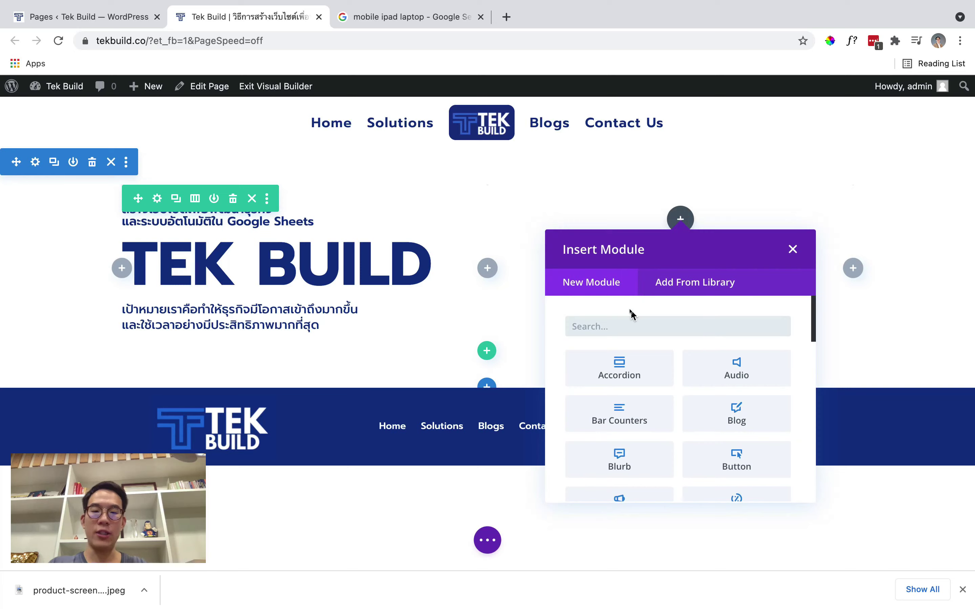
{"action": "type", "text": "image"}
{"action": "left_click", "coordinate": [570, 383]}
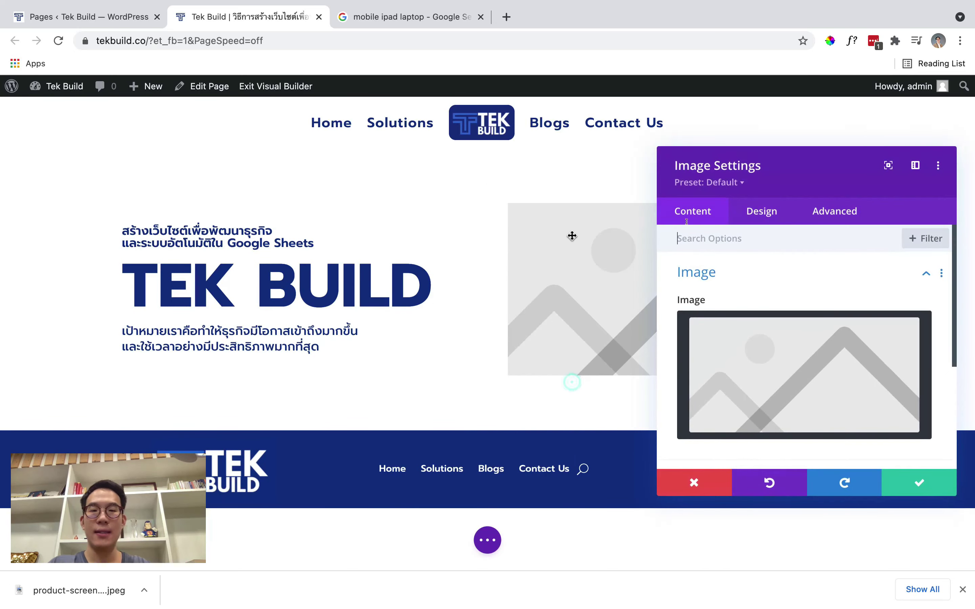
Insert the multi-device mockup screenshot from the Media Library and save the image module
{"action": "left_click", "coordinate": [778, 348]}
{"action": "left_click", "coordinate": [219, 264]}
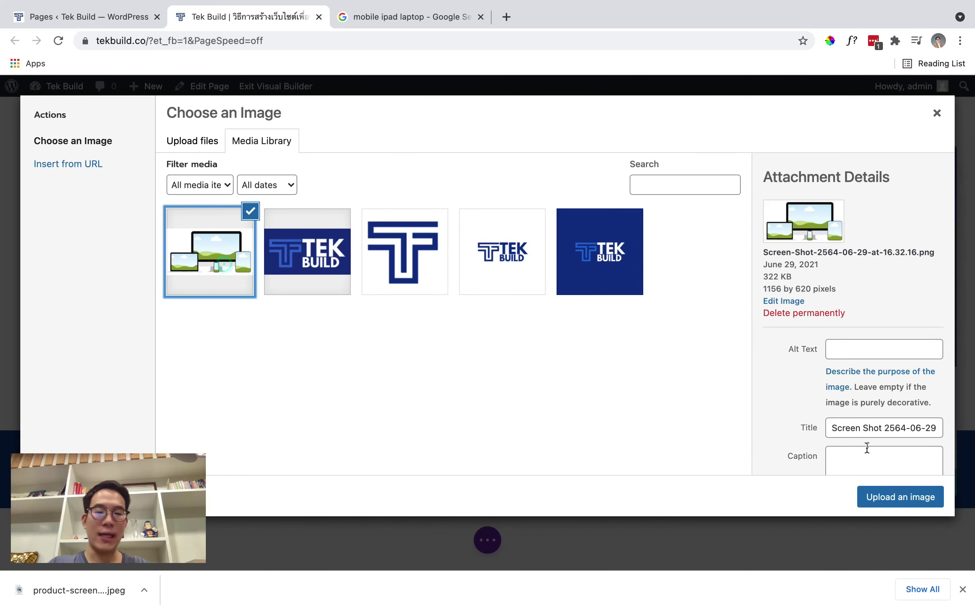
{"action": "left_click", "coordinate": [889, 498]}
{"action": "left_click", "coordinate": [892, 483]}
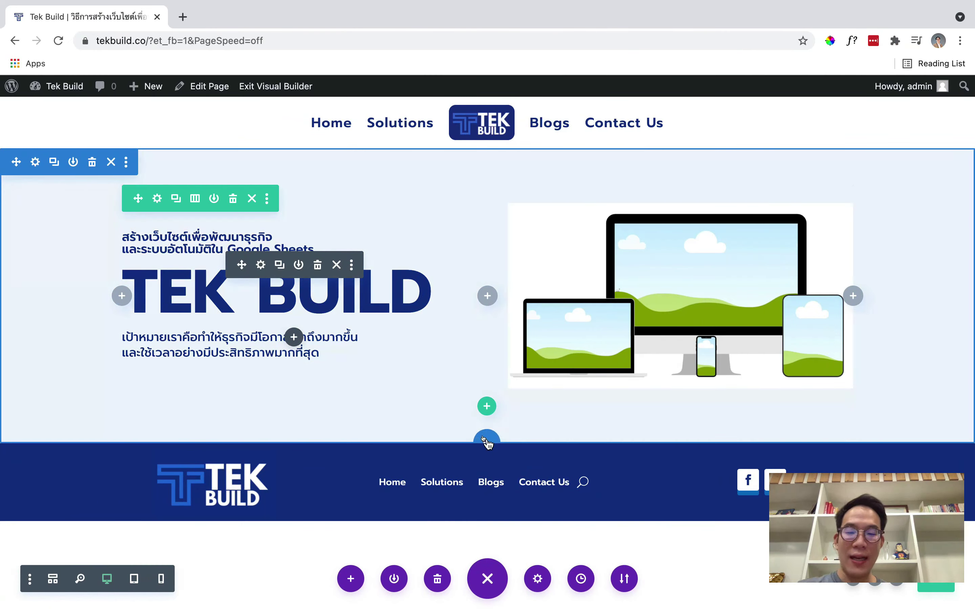
Add a regular one-column section below the hero containing a Text module
{"action": "left_click", "coordinate": [488, 442]}
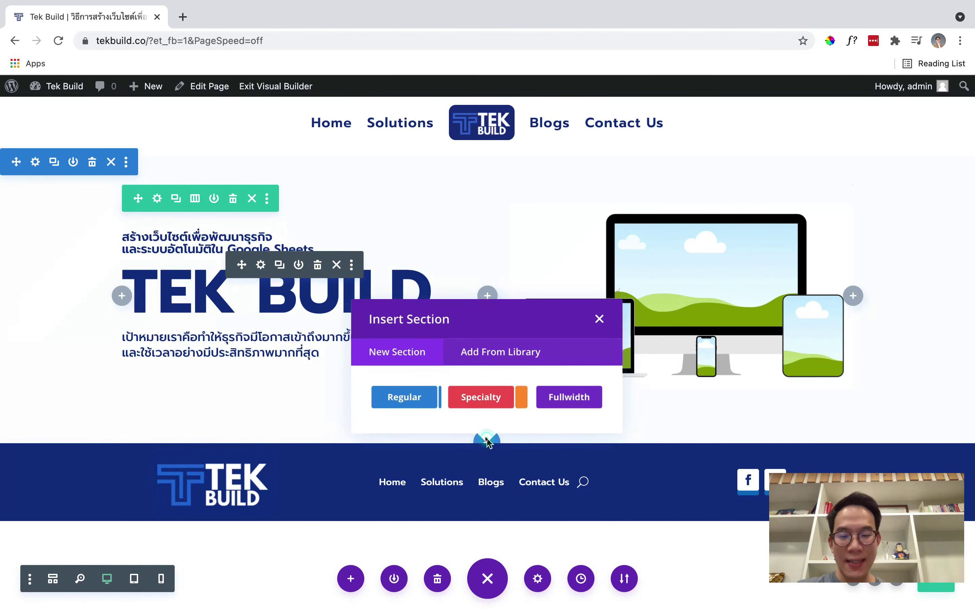
{"action": "left_click", "coordinate": [406, 399]}
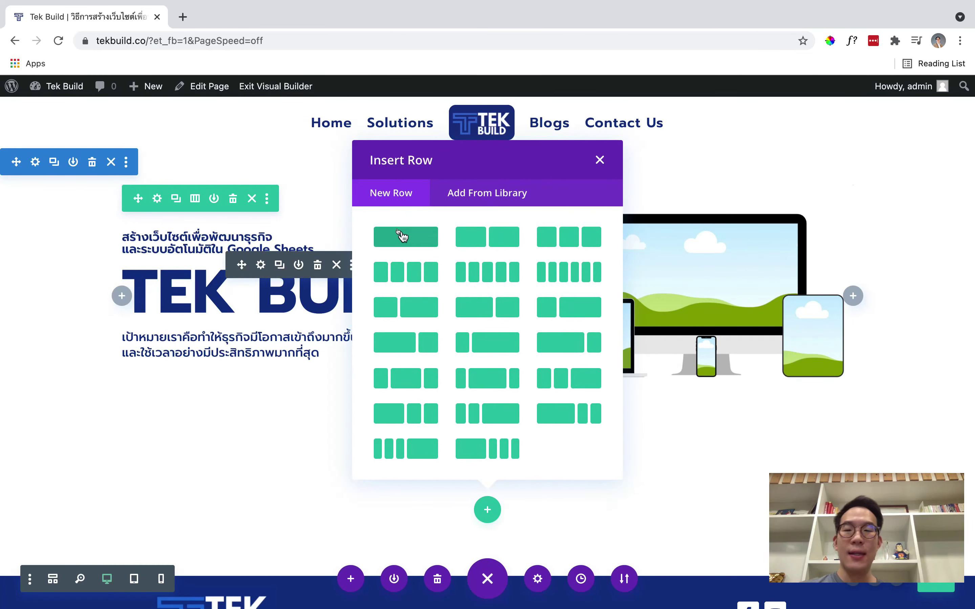
{"action": "left_click", "coordinate": [405, 237]}
{"action": "type", "text": "ะำป"}
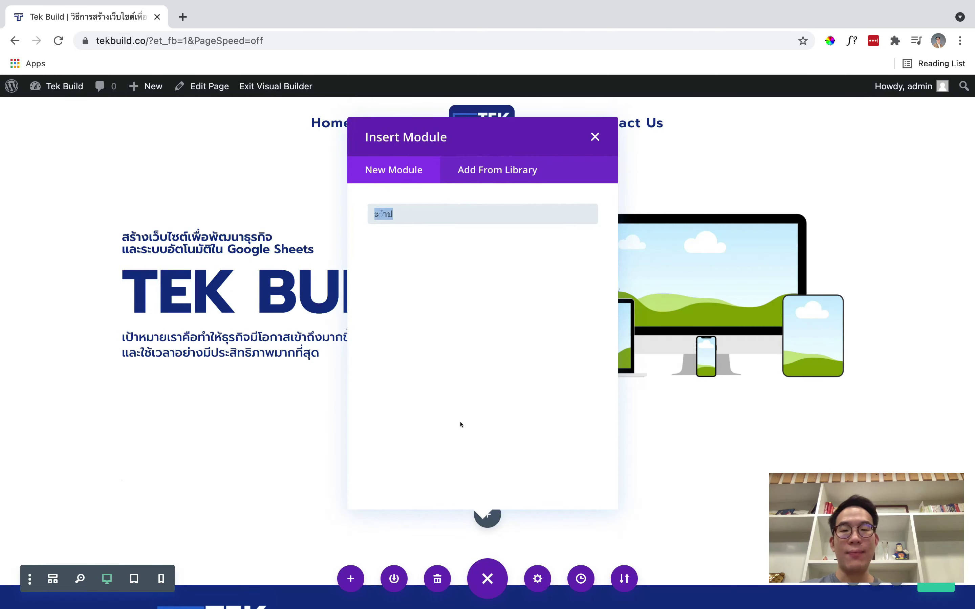
{"action": "type", "text": "text"}
{"action": "left_click", "coordinate": [435, 261]}
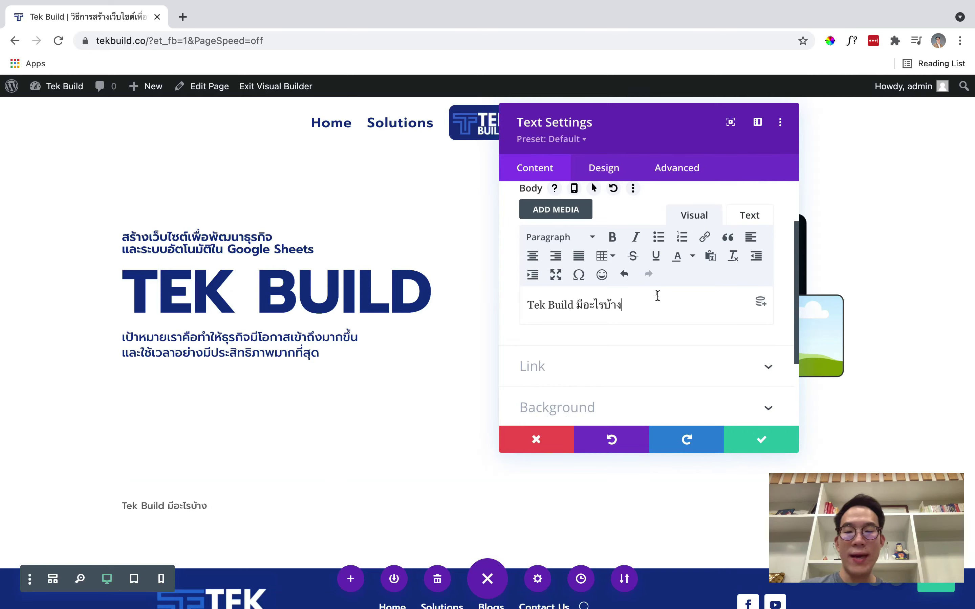
Centre the heading 'Tek Build มีอะไรบ้าง' and format it as Heading 2
{"action": "scroll", "coordinate": [657, 296], "scroll_direction": "up", "scroll_amount": 1}
{"action": "left_click", "coordinate": [533, 278]}
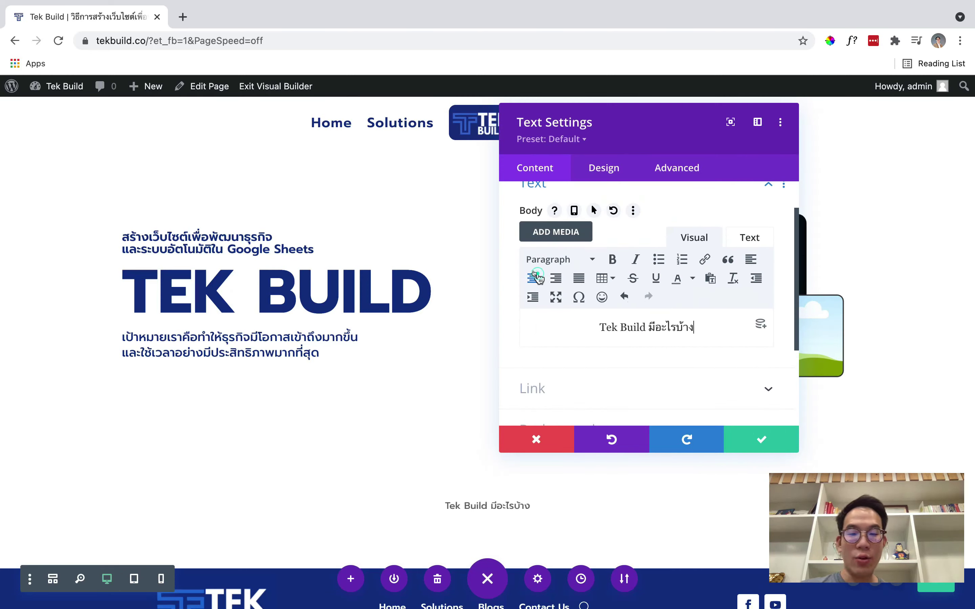
{"action": "left_click", "coordinate": [575, 268]}
{"action": "left_click", "coordinate": [572, 343]}
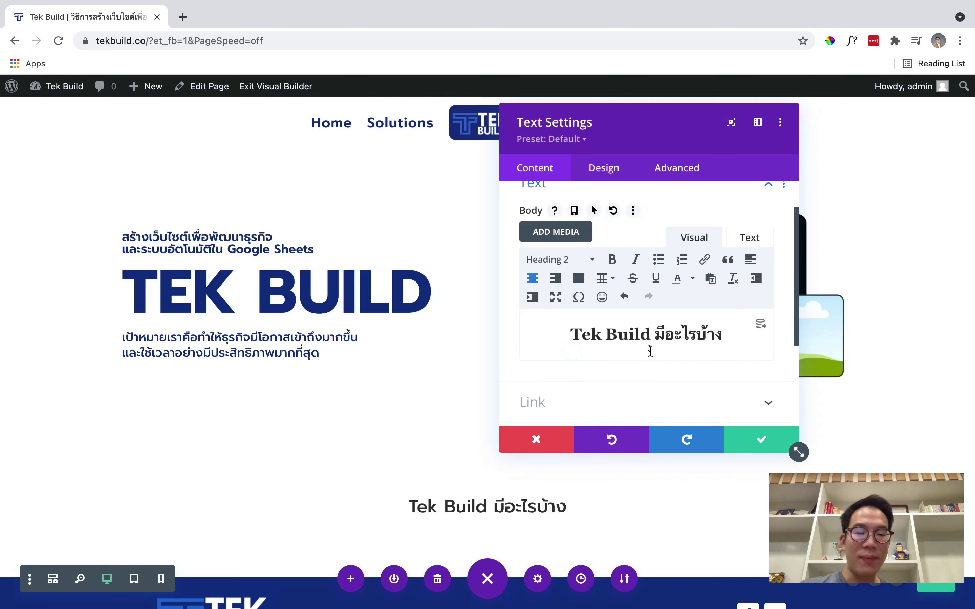
Style the Heading 2 in global dark blue #103289 at 60px and save the module
{"action": "left_click", "coordinate": [594, 171]}
{"action": "left_click", "coordinate": [616, 268]}
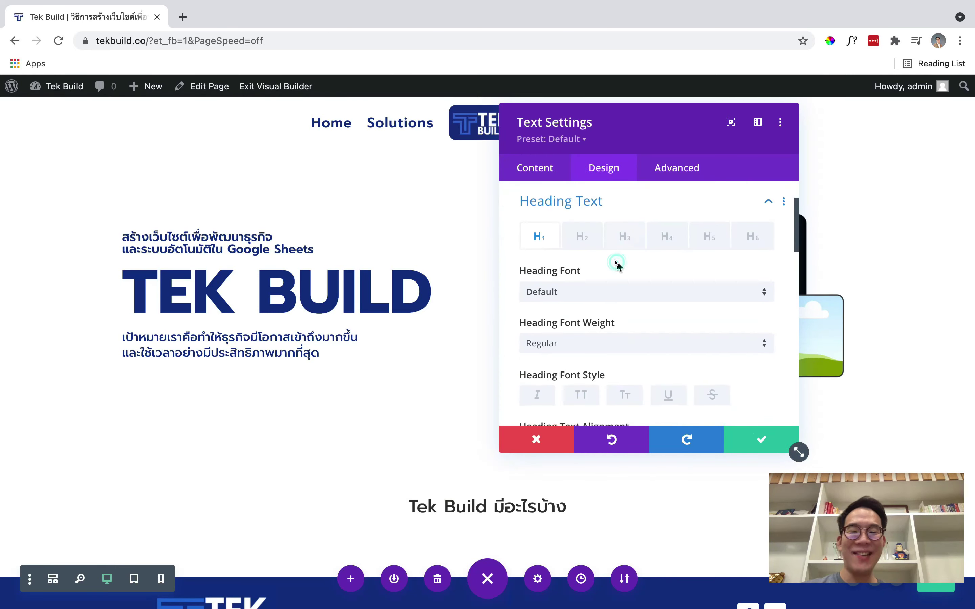
{"action": "scroll", "coordinate": [617, 267], "scroll_direction": "down", "scroll_amount": 1}
{"action": "scroll", "coordinate": [614, 262], "scroll_direction": "up", "scroll_amount": 1}
{"action": "left_click", "coordinate": [580, 224]}
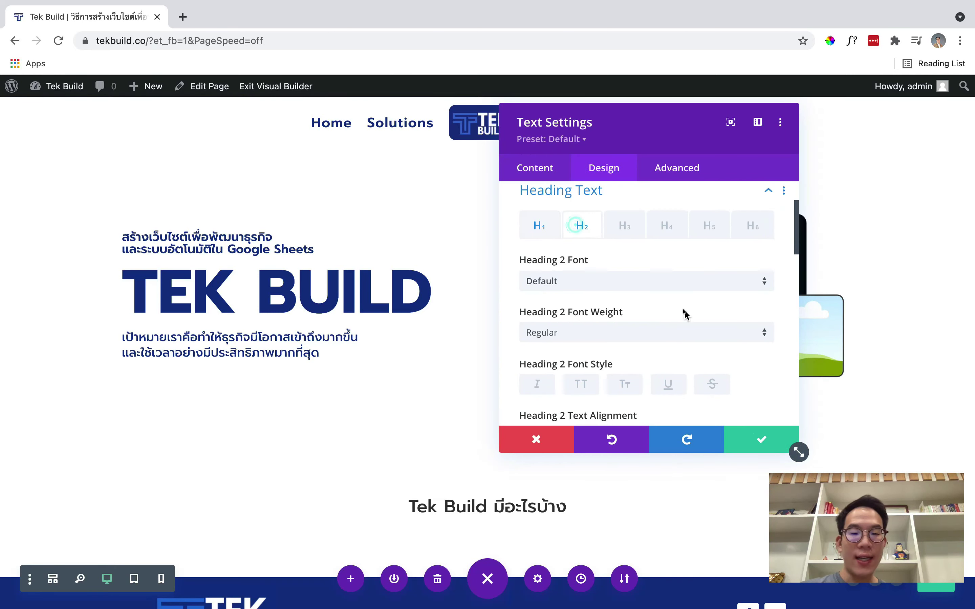
{"action": "scroll", "coordinate": [685, 314], "scroll_direction": "down", "scroll_amount": 2}
{"action": "scroll", "coordinate": [686, 314], "scroll_direction": "down", "scroll_amount": 4}
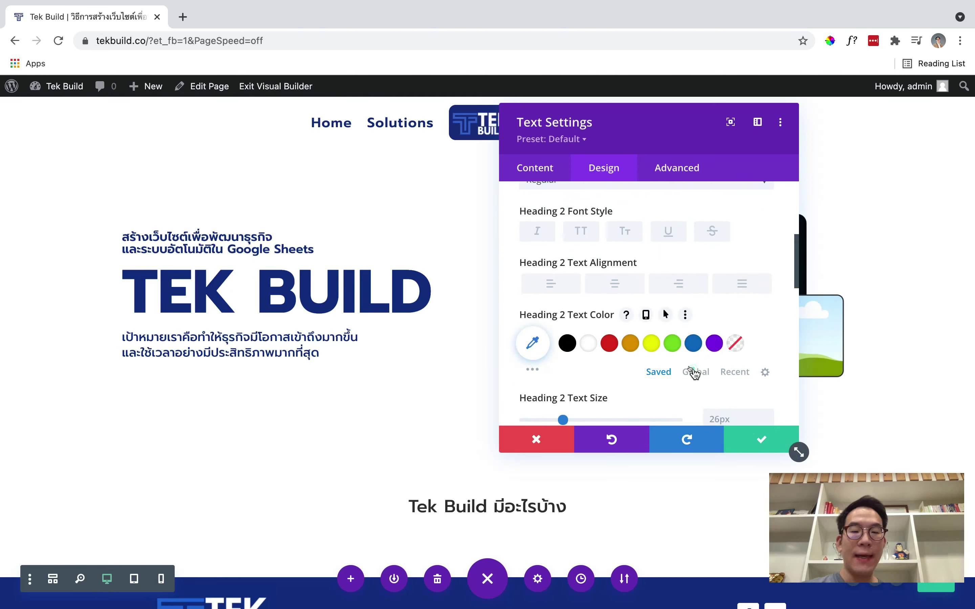
{"action": "left_click", "coordinate": [695, 371]}
{"action": "left_click", "coordinate": [567, 343]}
{"action": "scroll", "coordinate": [729, 394], "scroll_direction": "down", "scroll_amount": 3}
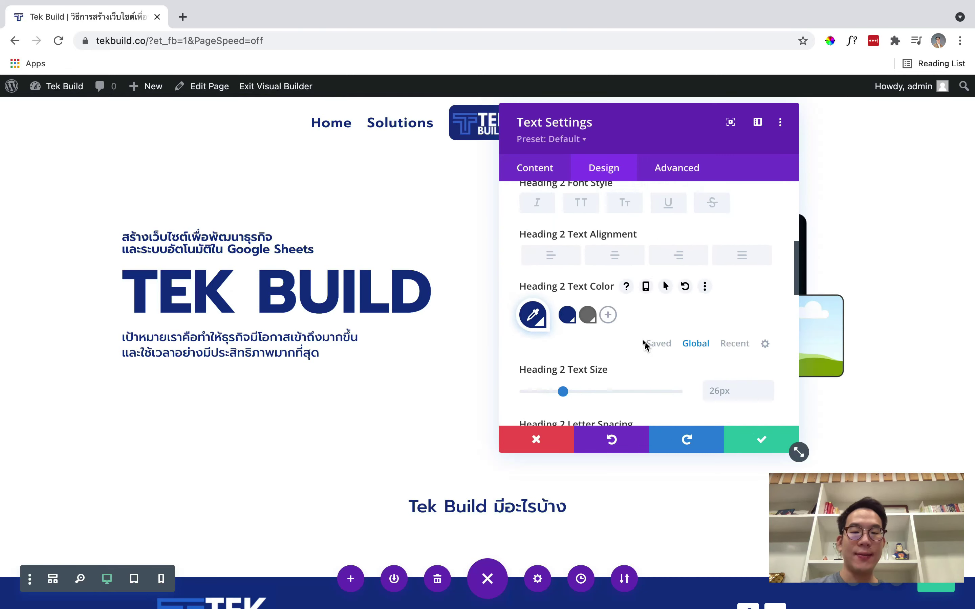
{"action": "type", "text": "6"}
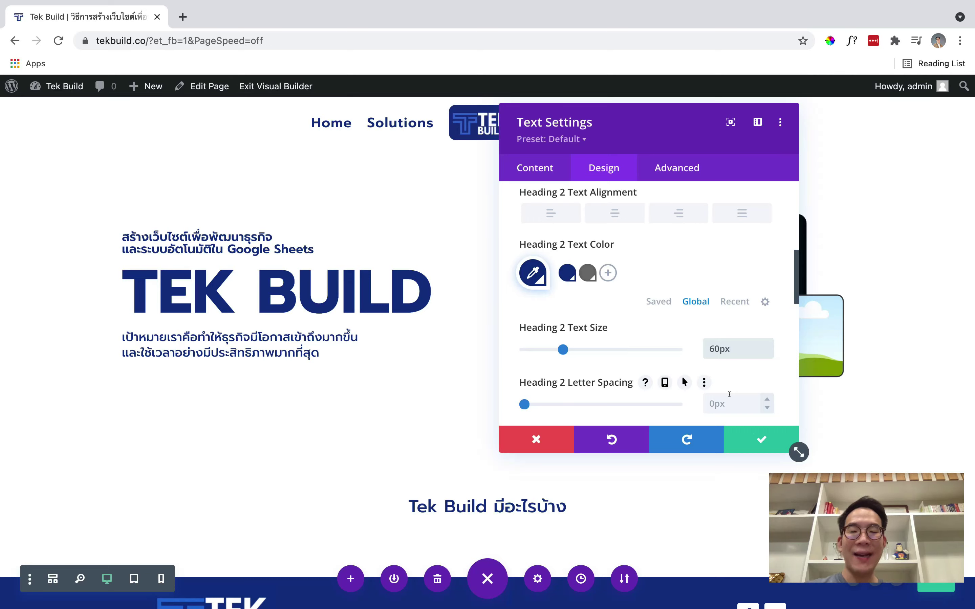
{"action": "type", "text": "0"}
{"action": "left_click", "coordinate": [761, 439]}
{"action": "scroll", "coordinate": [435, 451], "scroll_direction": "down", "scroll_amount": 2}
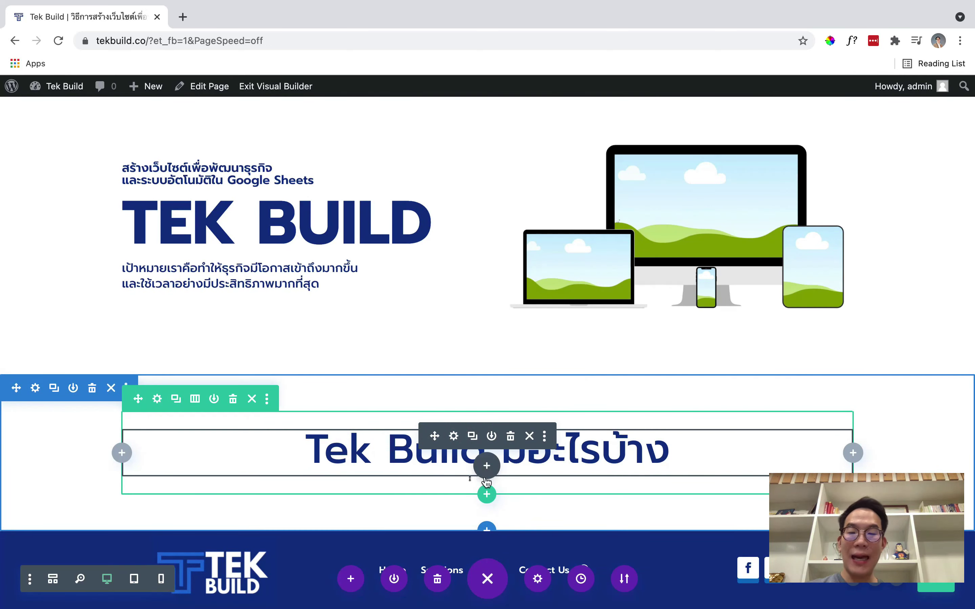
Insert a row with three equal columns beneath the heading
{"action": "left_click", "coordinate": [486, 494]}
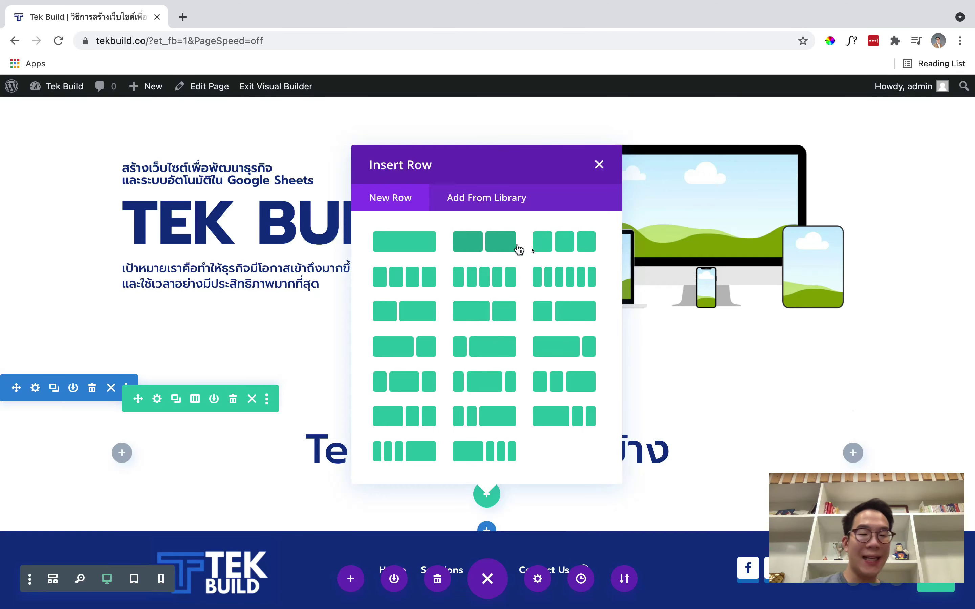
{"action": "left_click", "coordinate": [538, 246]}
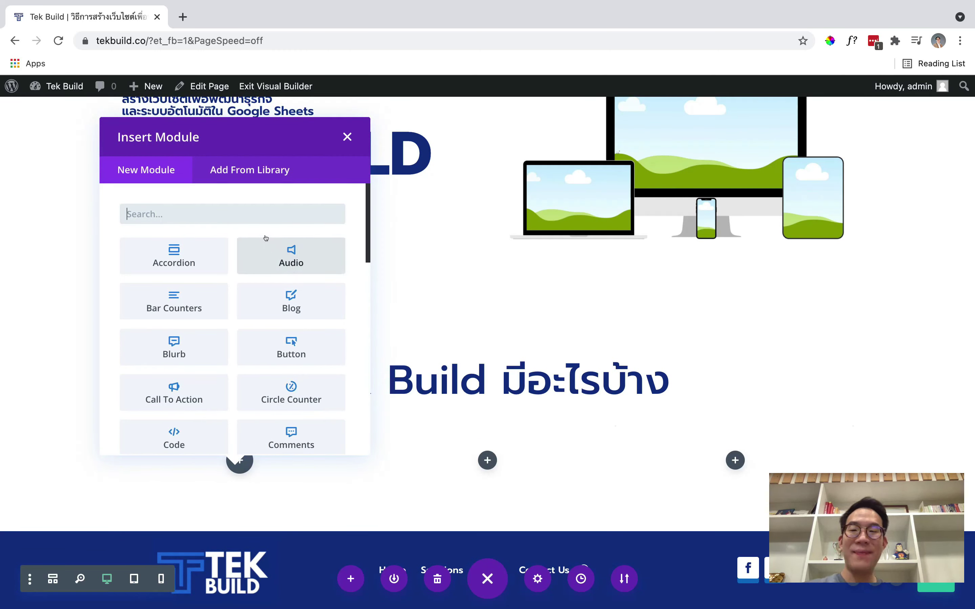
Insert a Blurb module into the first column using the 'blu' search
{"action": "type", "text": "blur"}
{"action": "left_click", "coordinate": [220, 255]}
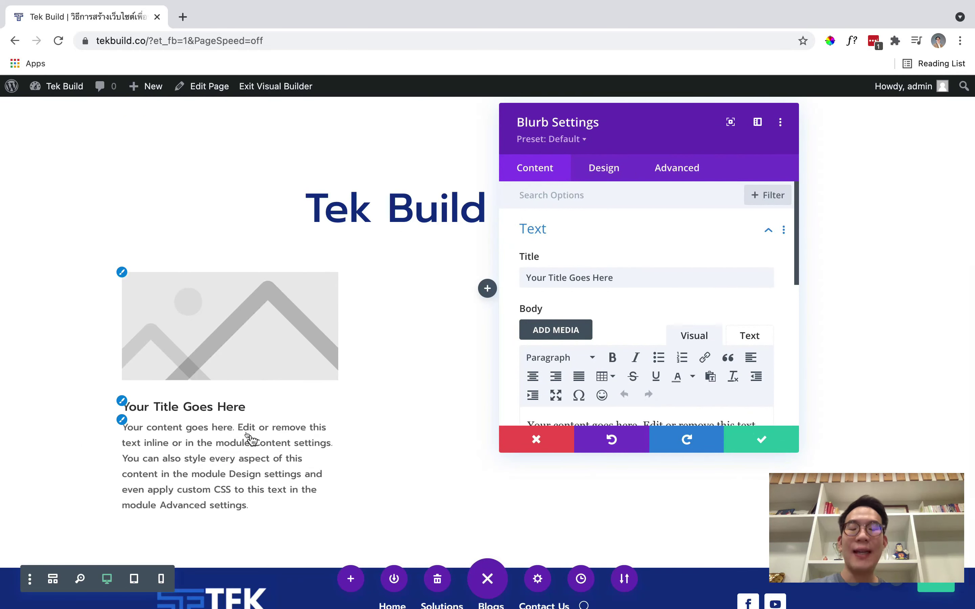
{"action": "scroll", "coordinate": [685, 362], "scroll_direction": "down", "scroll_amount": 3}
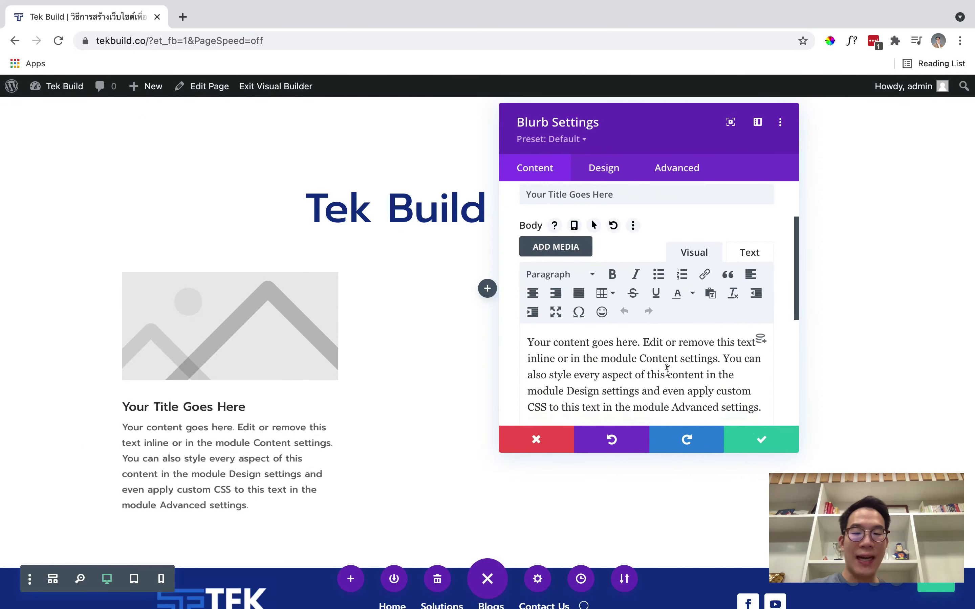
{"action": "triple_click", "coordinate": [668, 370]}
{"action": "scroll", "coordinate": [591, 302], "scroll_direction": "up", "scroll_amount": 2}
{"action": "scroll", "coordinate": [604, 282], "scroll_direction": "down", "scroll_amount": 6}
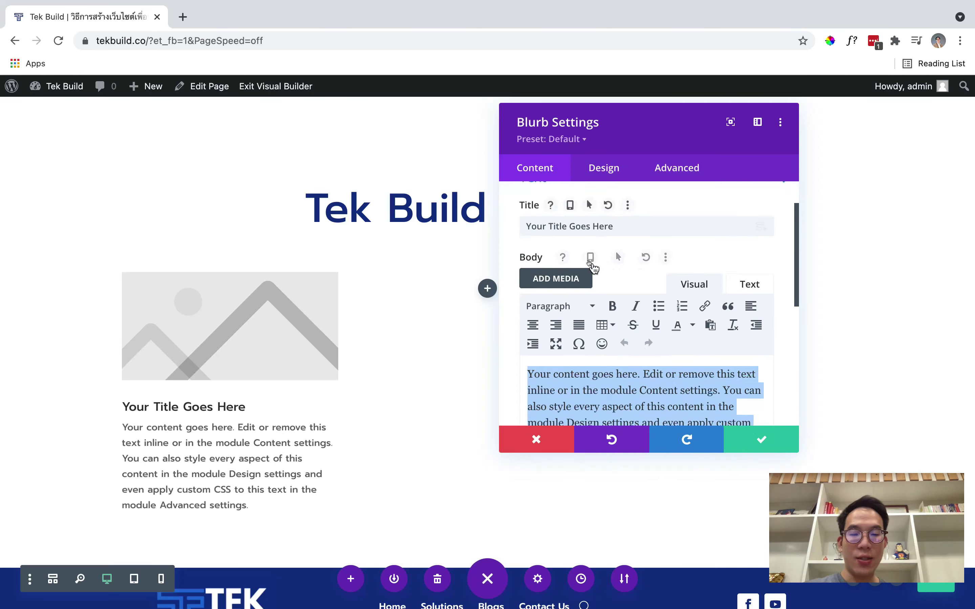
Set the blurb image to the www globe picture 2.png from the media library
{"action": "left_click", "coordinate": [590, 265]}
{"action": "left_click", "coordinate": [614, 346]}
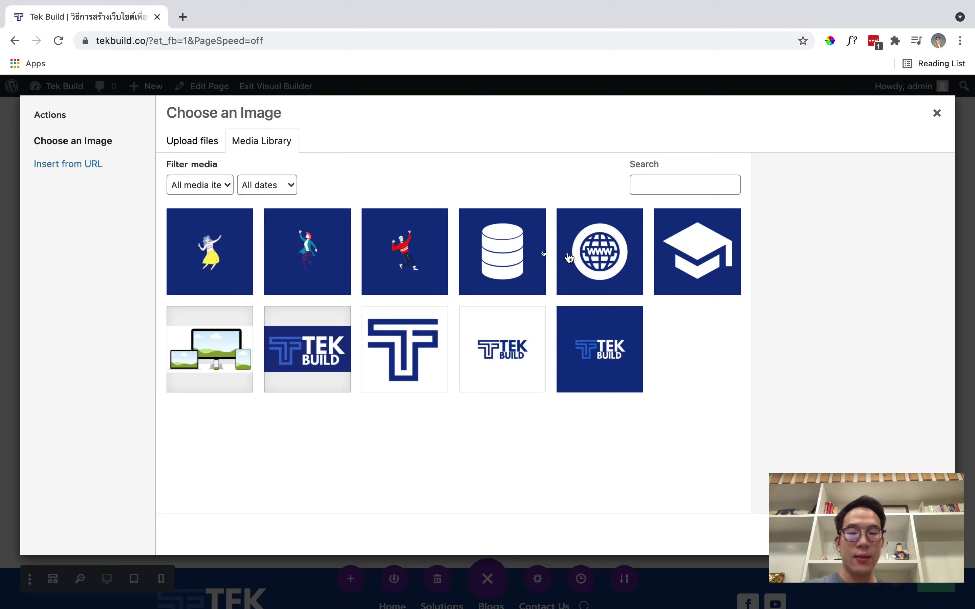
{"action": "left_click", "coordinate": [597, 254]}
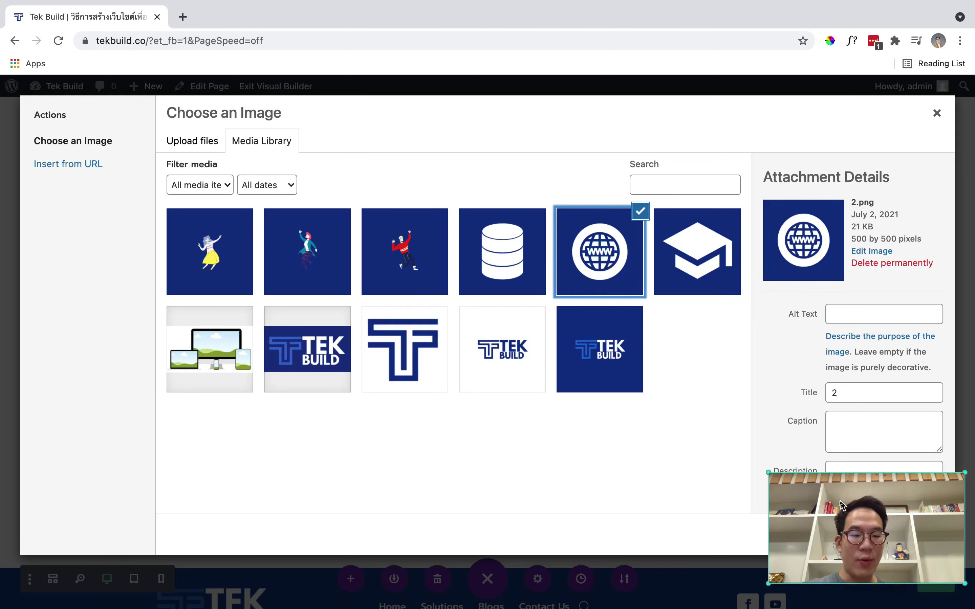
{"action": "left_click_drag", "start_coordinate": [844, 508], "coordinate": [752, 512]}
{"action": "left_click", "coordinate": [894, 536]}
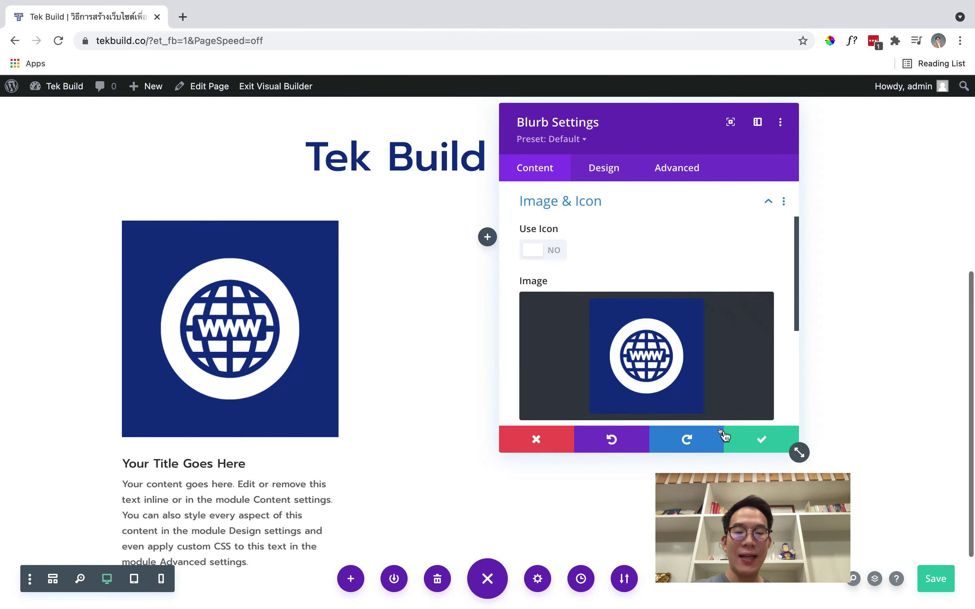
{"action": "scroll", "coordinate": [230, 445], "scroll_direction": "down", "scroll_amount": 1}
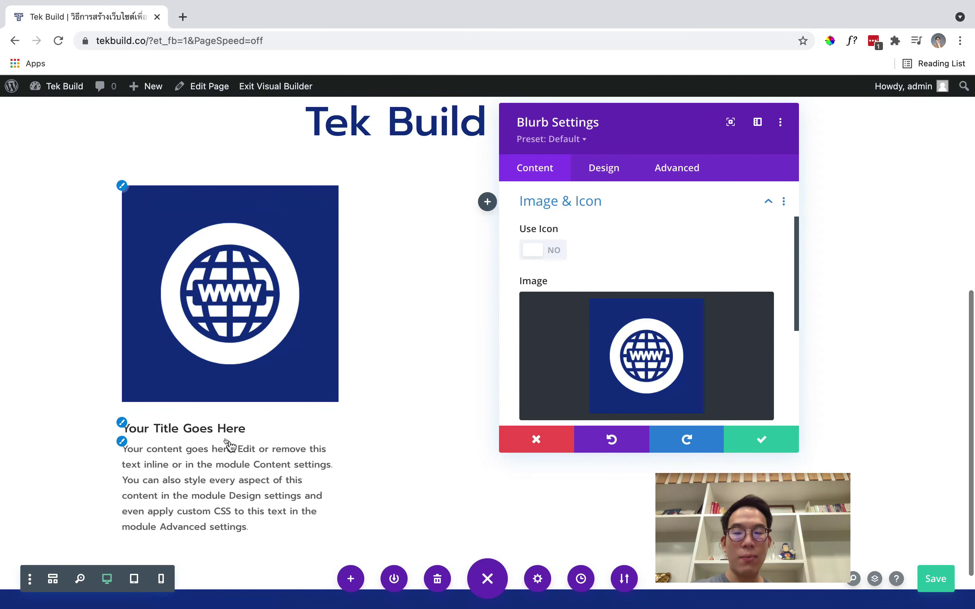
{"action": "scroll", "coordinate": [229, 445], "scroll_direction": "up", "scroll_amount": 2}
{"action": "scroll", "coordinate": [594, 327], "scroll_direction": "down", "scroll_amount": 1}
{"action": "scroll", "coordinate": [596, 326], "scroll_direction": "up", "scroll_amount": 3}
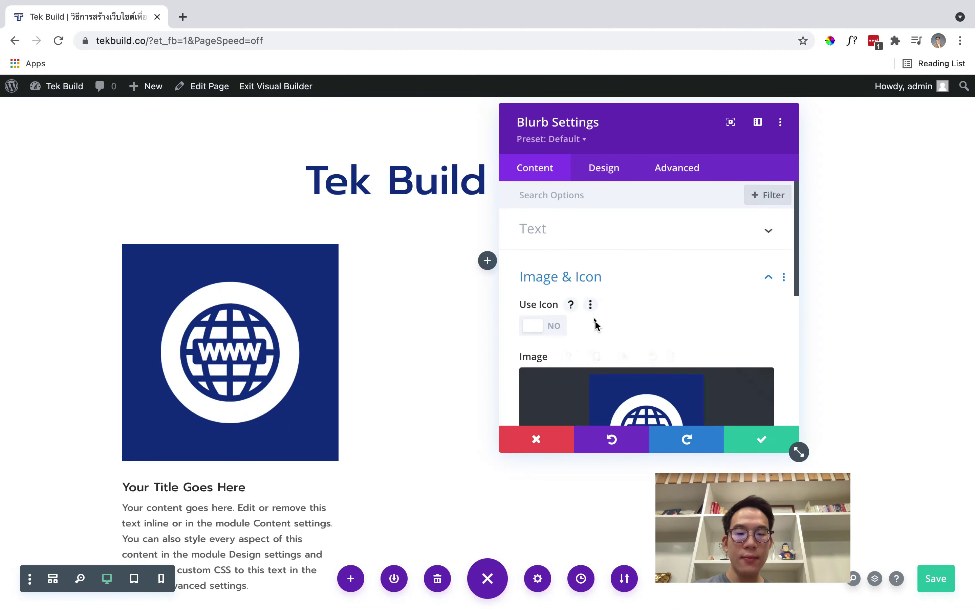
Delete the placeholder body text and retitle the blurb 'สร้างเว็บไซต์เพื่อพัฒนาธุรกิจ'
{"action": "left_click", "coordinate": [559, 233]}
{"action": "scroll", "coordinate": [661, 313], "scroll_direction": "down", "scroll_amount": 2}
{"action": "triple_click", "coordinate": [632, 338]}
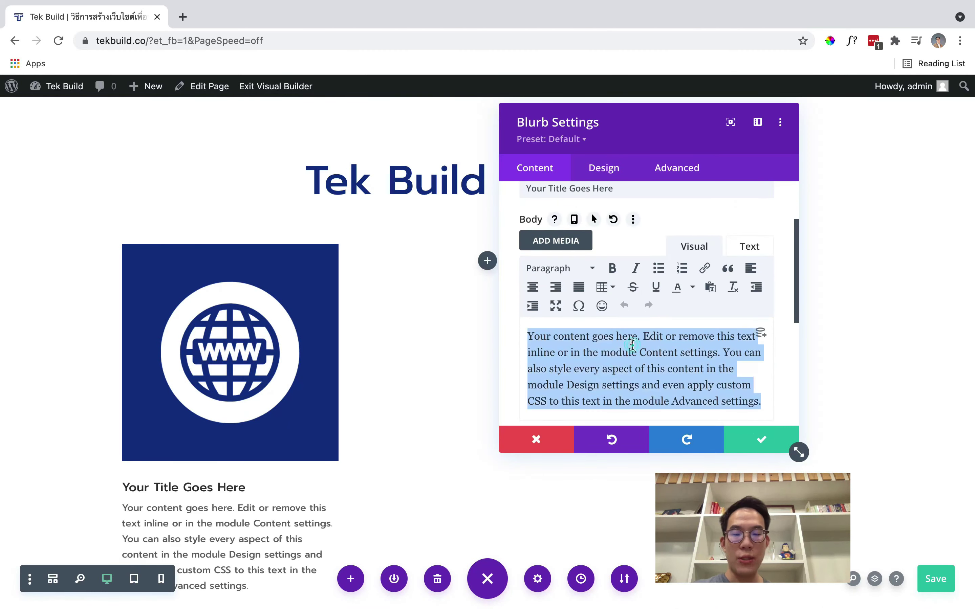
{"action": "key", "text": "BackSpace"}
{"action": "scroll", "coordinate": [572, 294], "scroll_direction": "up", "scroll_amount": 1}
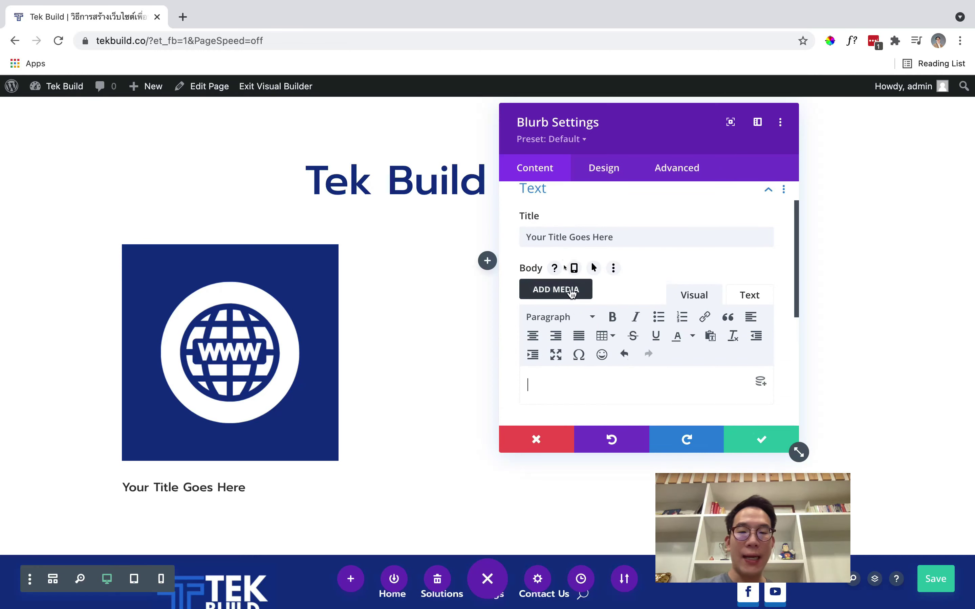
{"action": "triple_click", "coordinate": [551, 236]}
{"action": "type", "text": "สร้างเว็บไซต์เพื่อพัฒนาธุรกิจ"}
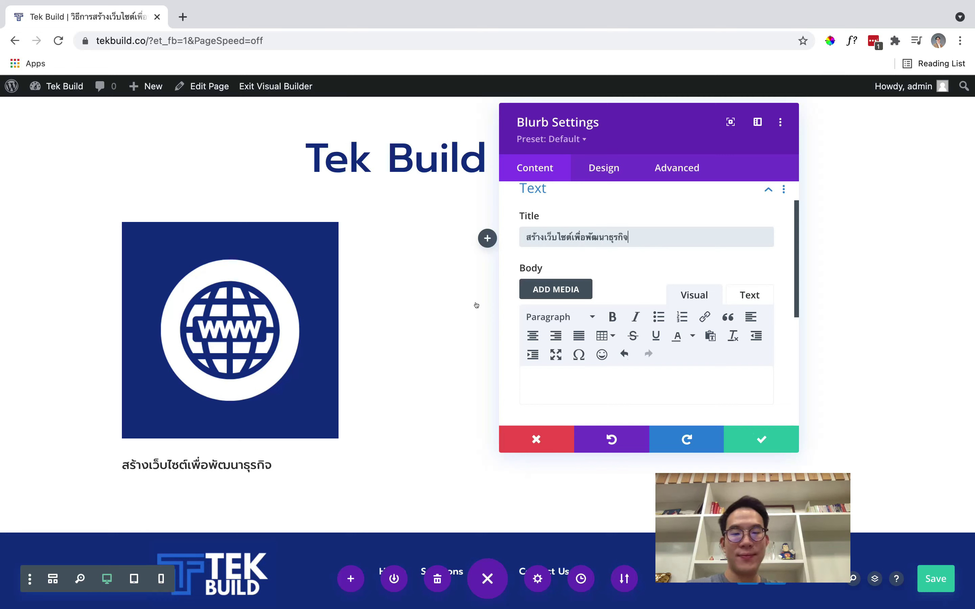
Centre the blurb title, colour it with the navy global swatch, and save the blurb
{"action": "scroll", "coordinate": [621, 266], "scroll_direction": "up", "scroll_amount": 1}
{"action": "left_click", "coordinate": [601, 178]}
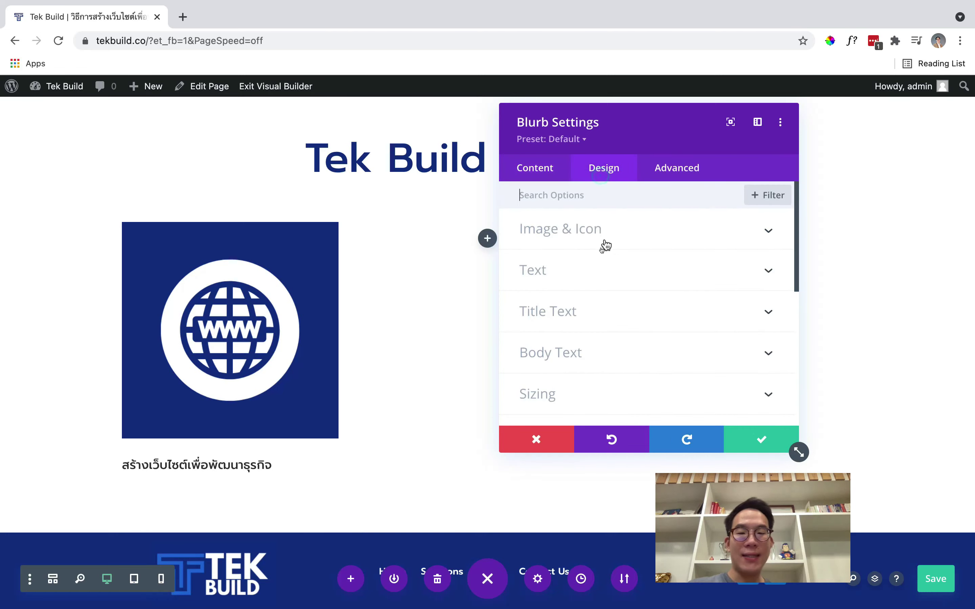
{"action": "scroll", "coordinate": [604, 281], "scroll_direction": "down", "scroll_amount": 2}
{"action": "left_click", "coordinate": [604, 268]}
{"action": "scroll", "coordinate": [606, 266], "scroll_direction": "down", "scroll_amount": 5}
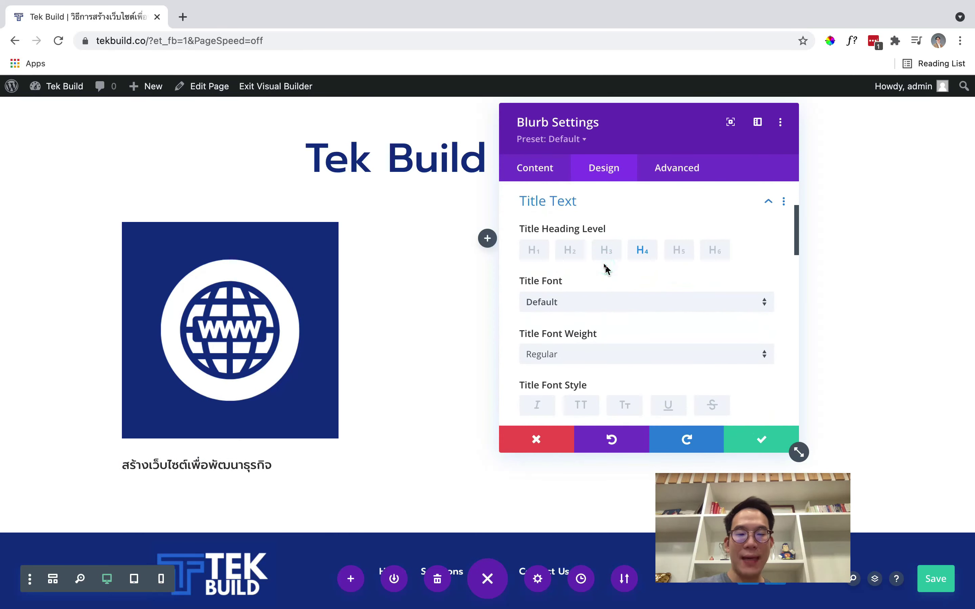
{"action": "scroll", "coordinate": [607, 270], "scroll_direction": "down", "scroll_amount": 4}
{"action": "left_click", "coordinate": [609, 293]}
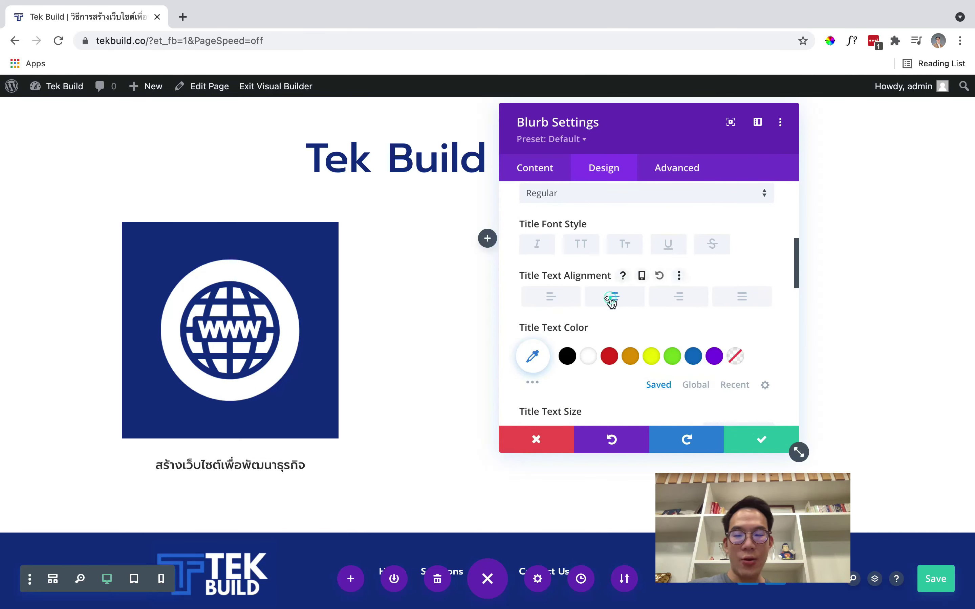
{"action": "scroll", "coordinate": [610, 298], "scroll_direction": "down", "scroll_amount": 3}
{"action": "left_click", "coordinate": [692, 307]}
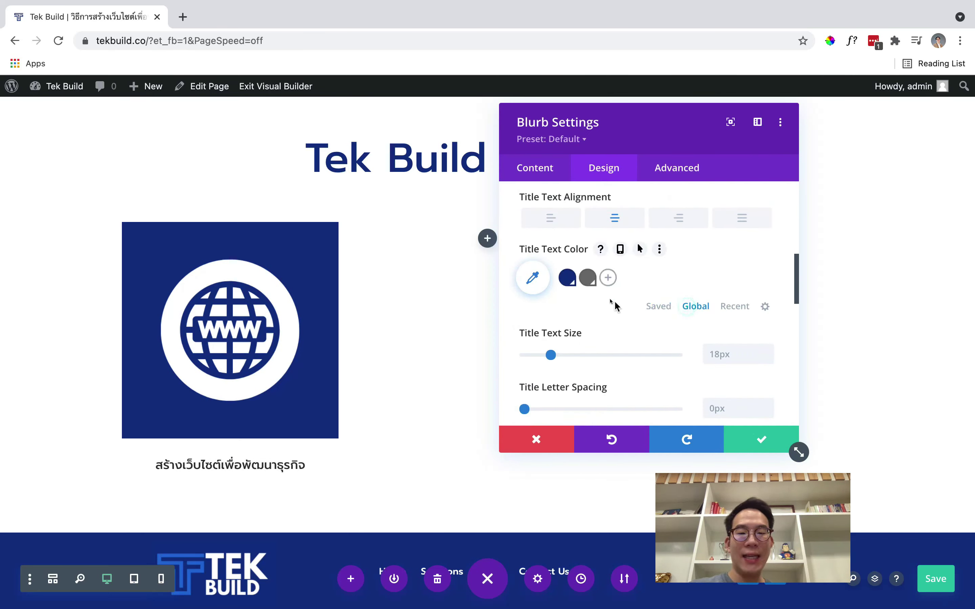
{"action": "left_click", "coordinate": [566, 279]}
{"action": "left_click", "coordinate": [756, 438]}
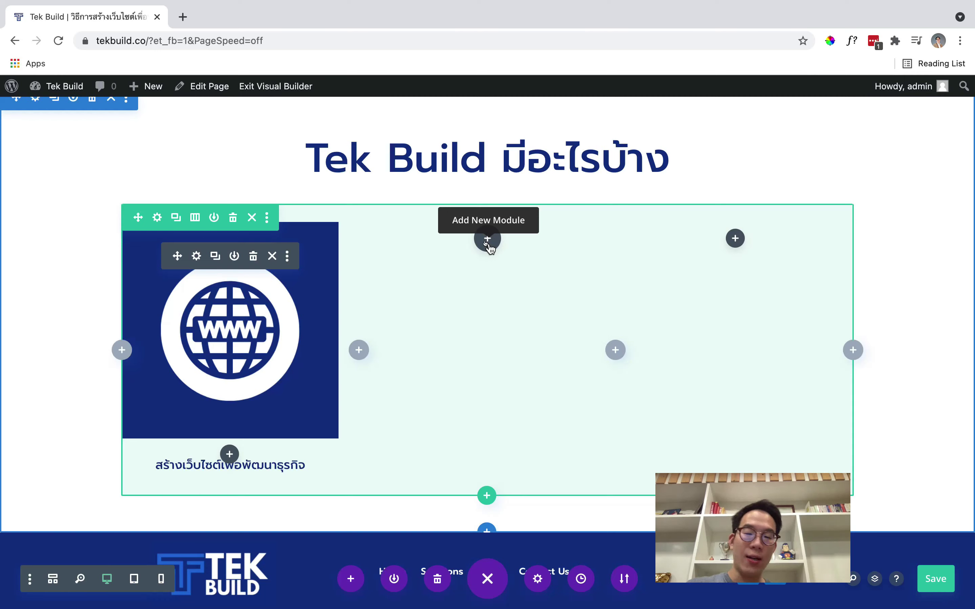
Paste two copies of the globe blurb and retitle the second 'ระบบอัตโนมัติ & Databases ใน Sheets'
{"action": "key", "text": "super+v"}
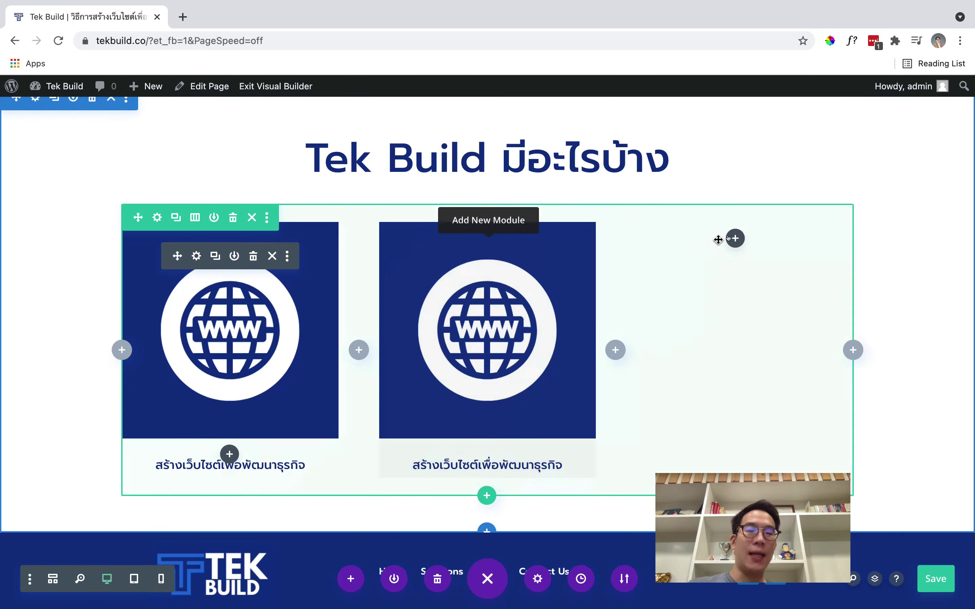
{"action": "key", "text": "super+v"}
{"action": "mouse_move", "coordinate": [461, 268]}
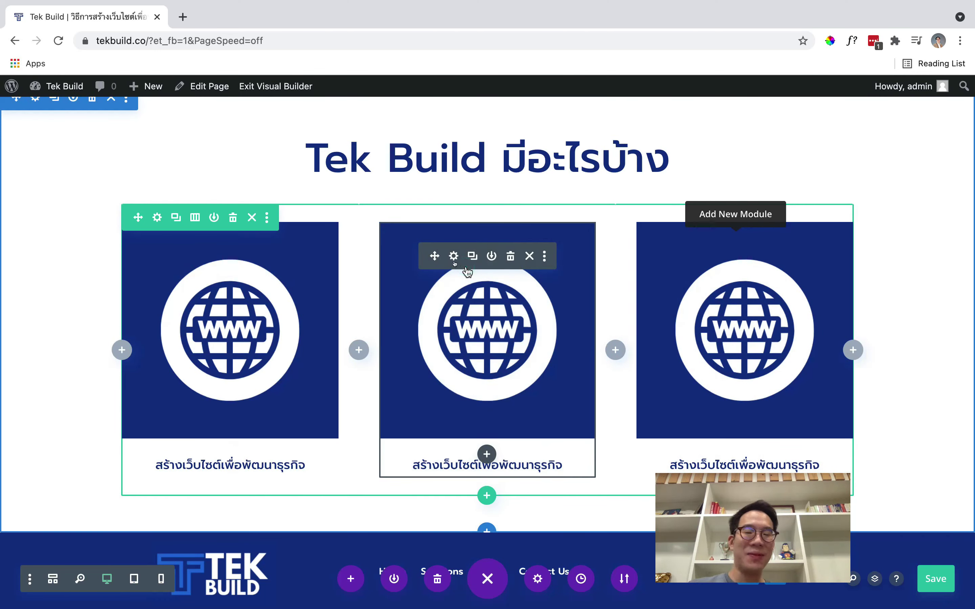
{"action": "left_click", "coordinate": [453, 256]}
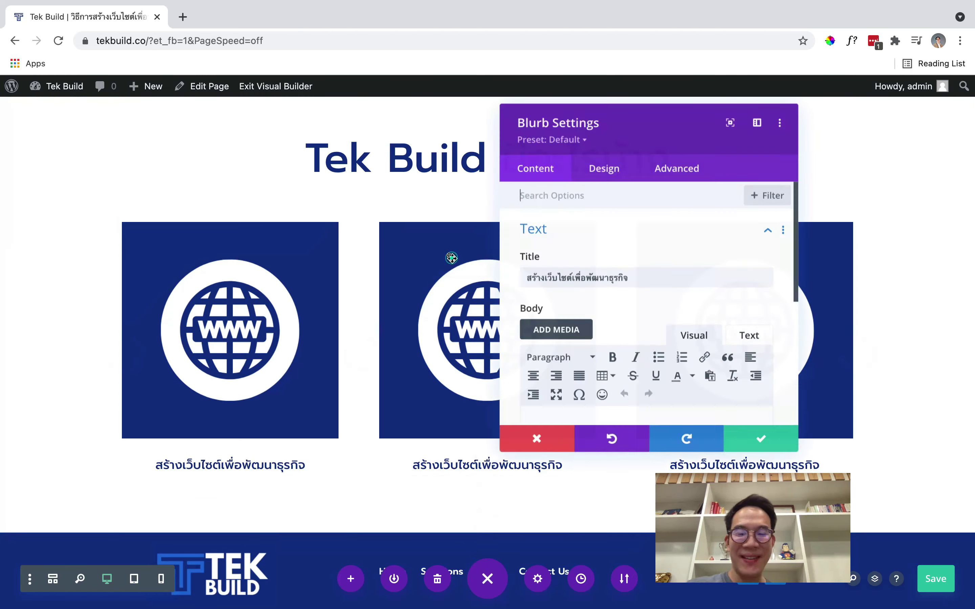
{"action": "left_click", "coordinate": [654, 272]}
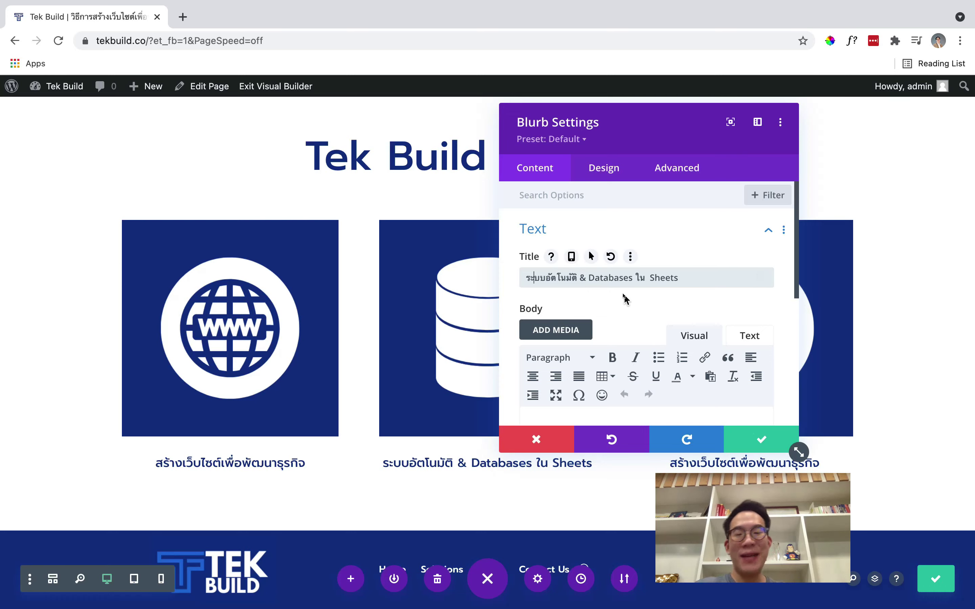
{"action": "left_click", "coordinate": [747, 434]}
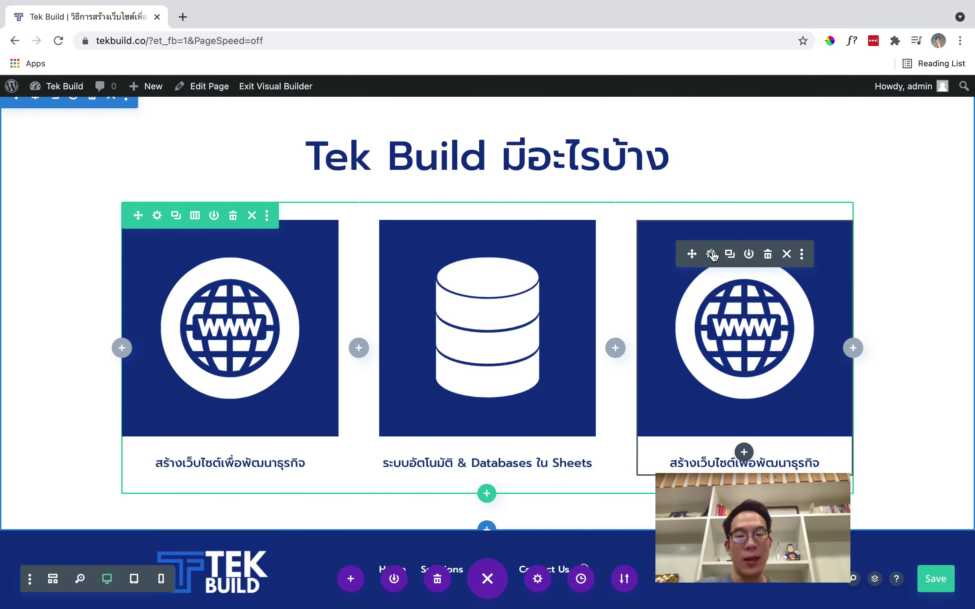
Replace the third blurb's image with the graduation-cap illustration
{"action": "left_click", "coordinate": [711, 254]}
{"action": "scroll", "coordinate": [621, 317], "scroll_direction": "down", "scroll_amount": 10}
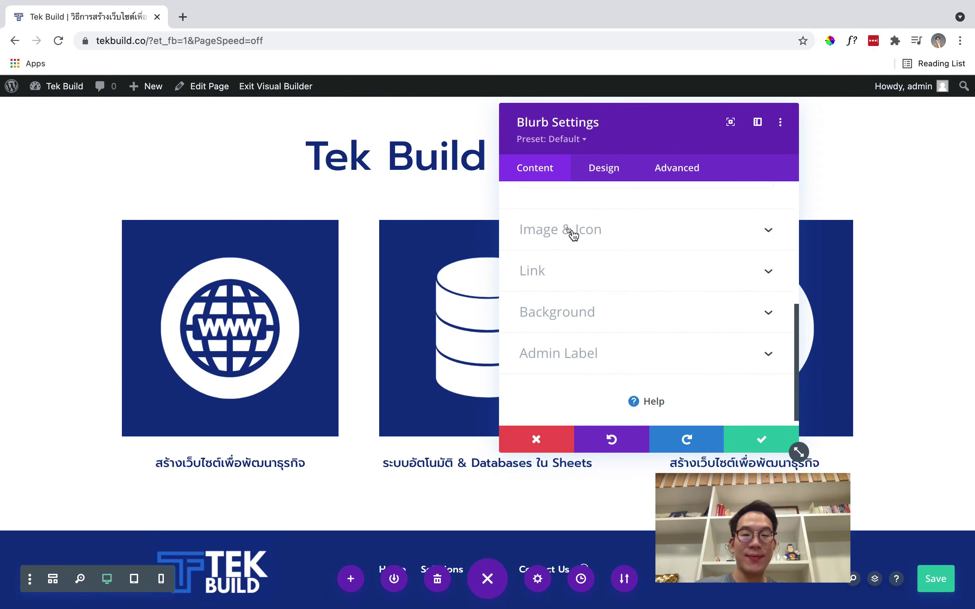
{"action": "left_click", "coordinate": [572, 232]}
{"action": "left_click", "coordinate": [644, 301]}
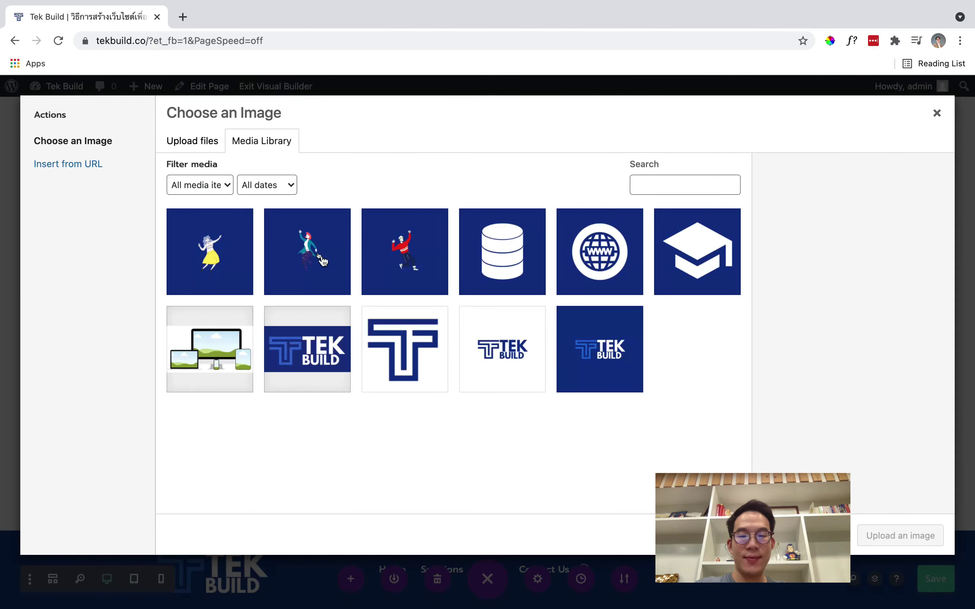
{"action": "left_click", "coordinate": [457, 255]}
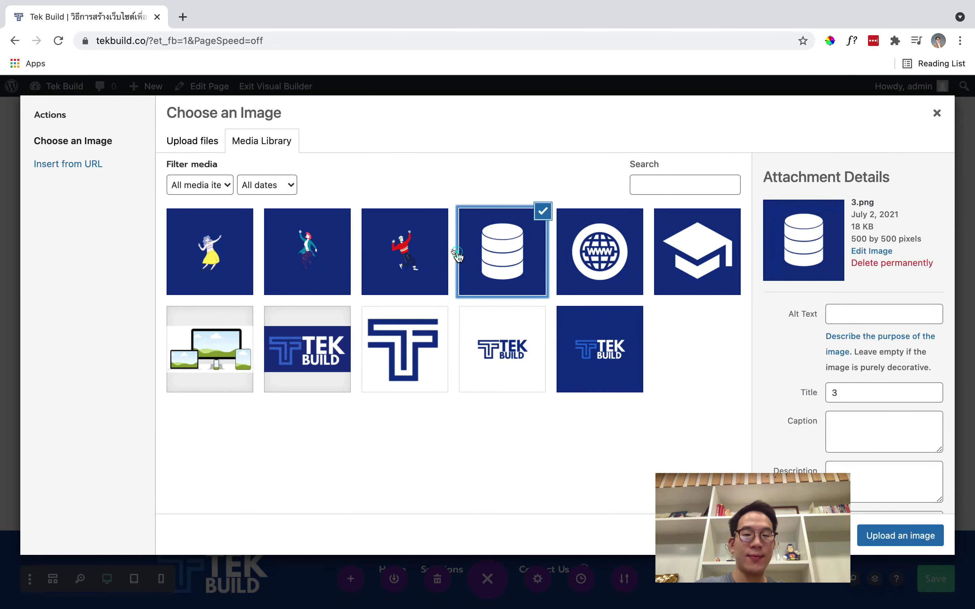
{"action": "left_click", "coordinate": [739, 244]}
{"action": "left_click", "coordinate": [880, 536]}
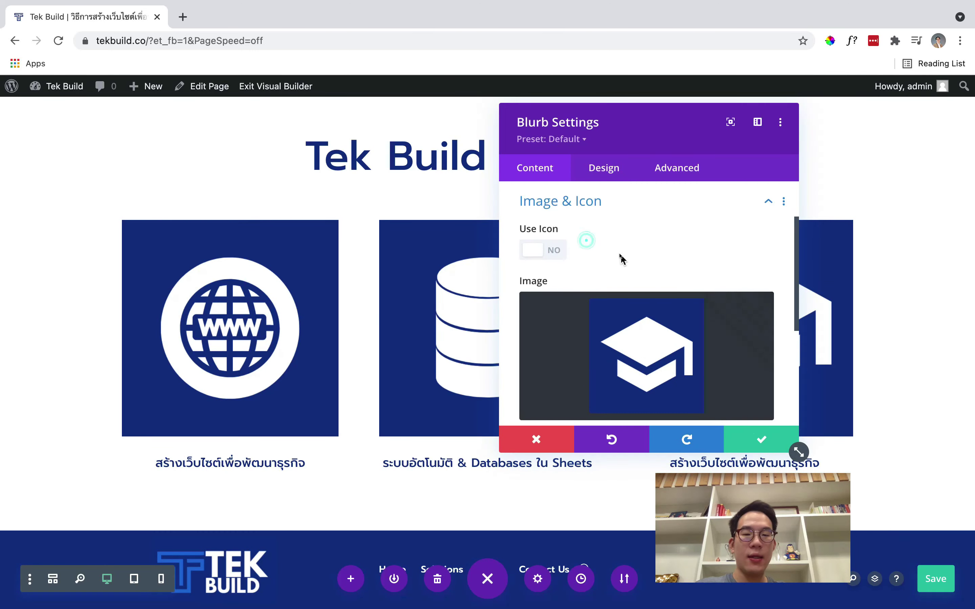
Retitle the third blurb 'สอนการสร้างเว็บไซต์ฉบับง่ายๆ' and close its settings
{"action": "scroll", "coordinate": [622, 259], "scroll_direction": "up", "scroll_amount": 3}
{"action": "left_click", "coordinate": [581, 233]}
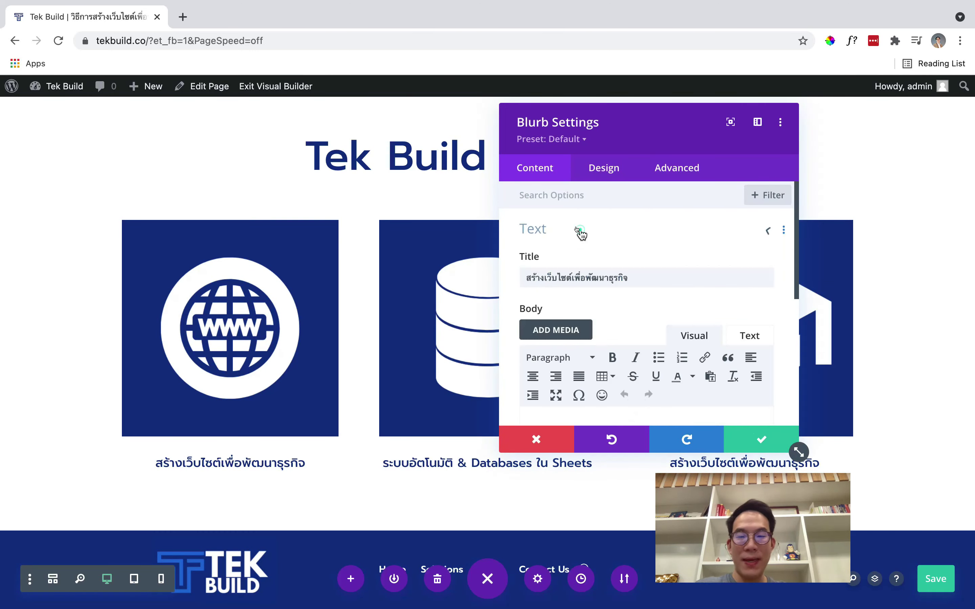
{"action": "triple_click", "coordinate": [626, 277]}
{"action": "type", "text": "f"}
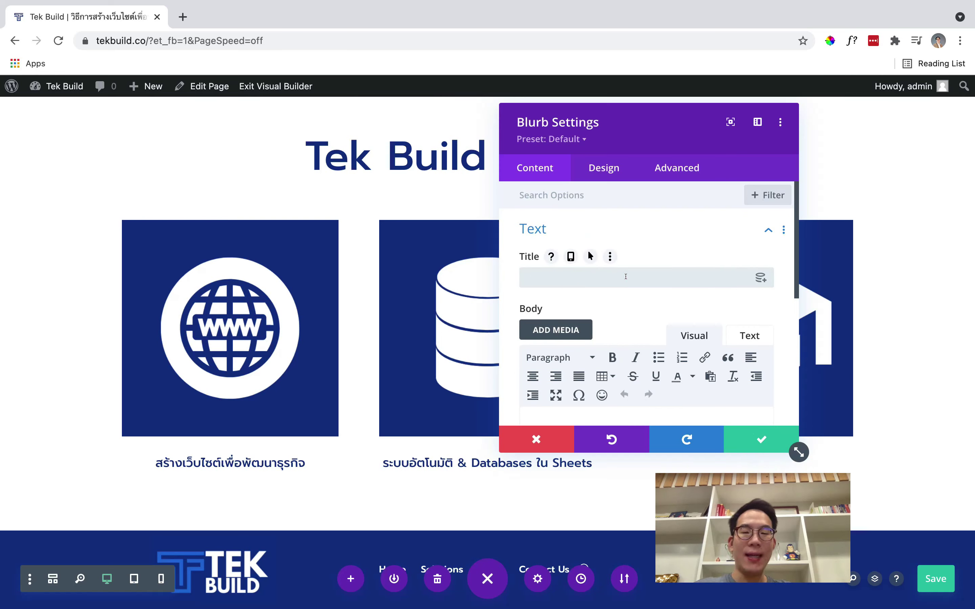
{"action": "type", "text": "สอนการสร้างเว็บไซต์ฉบับง"}
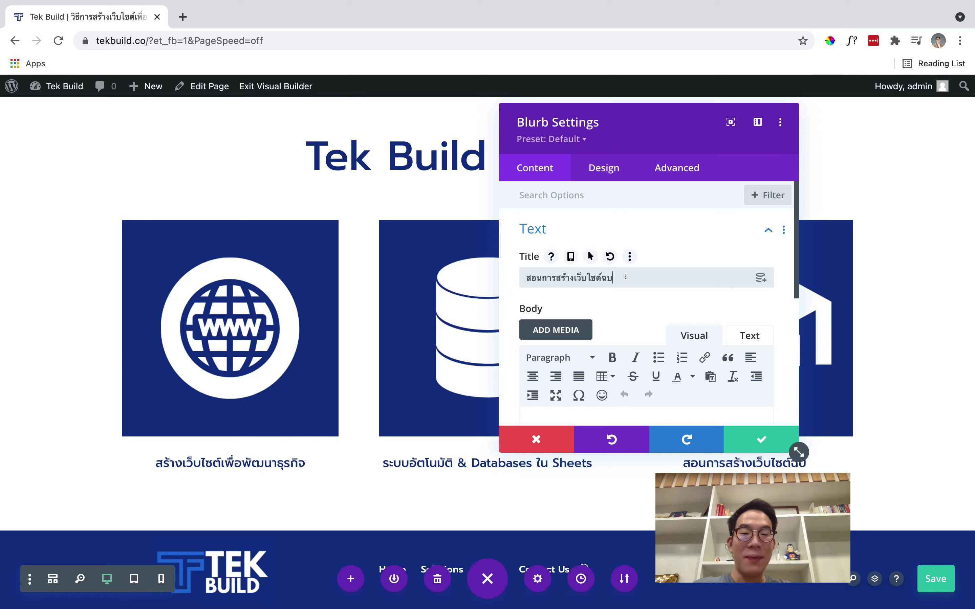
{"action": "type", "text": "่ายๆ"}
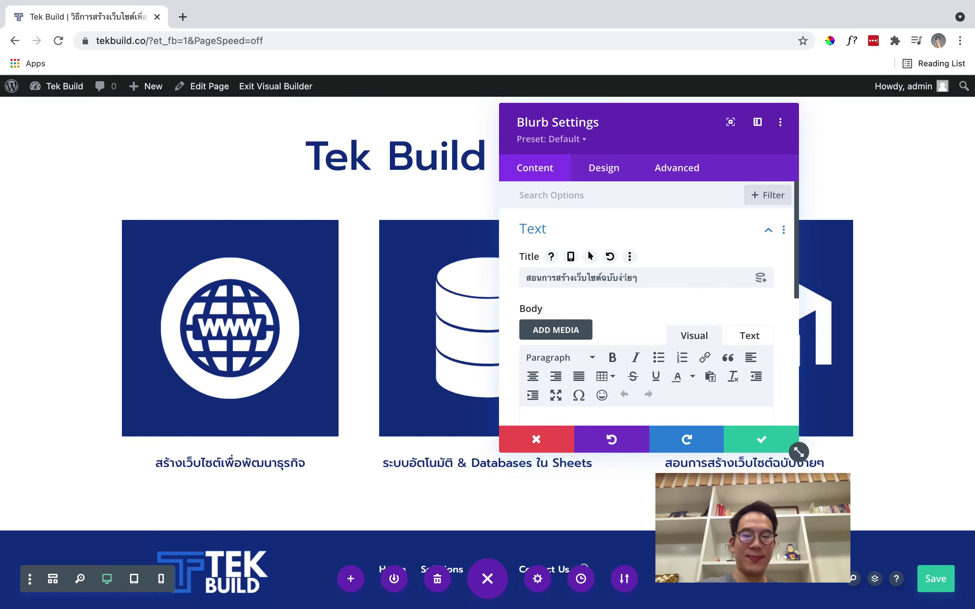
{"action": "key", "text": "Return"}
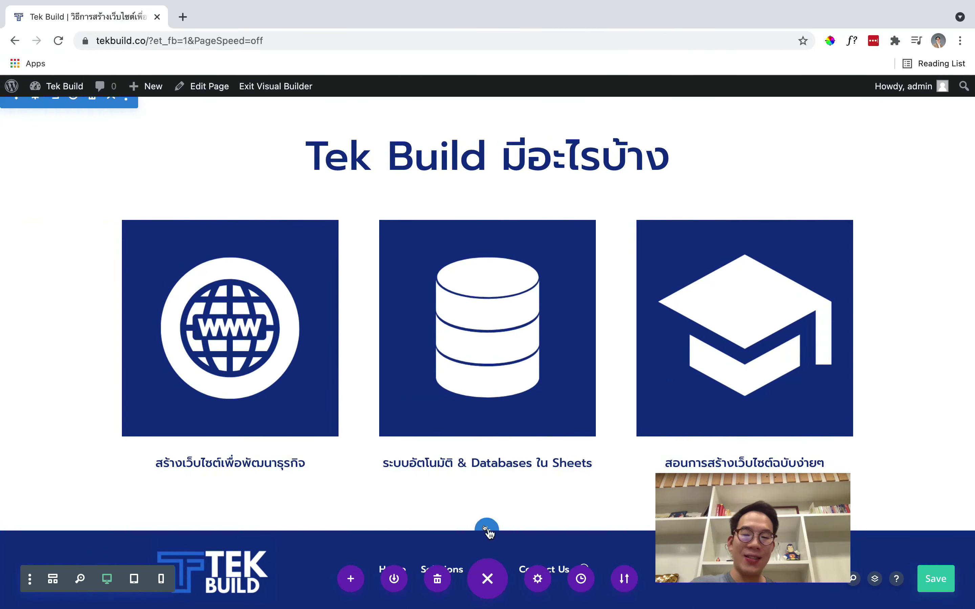
Add a regular one-column section below the blurb row with a Text module
{"action": "left_click", "coordinate": [487, 528]}
{"action": "left_click", "coordinate": [398, 486]}
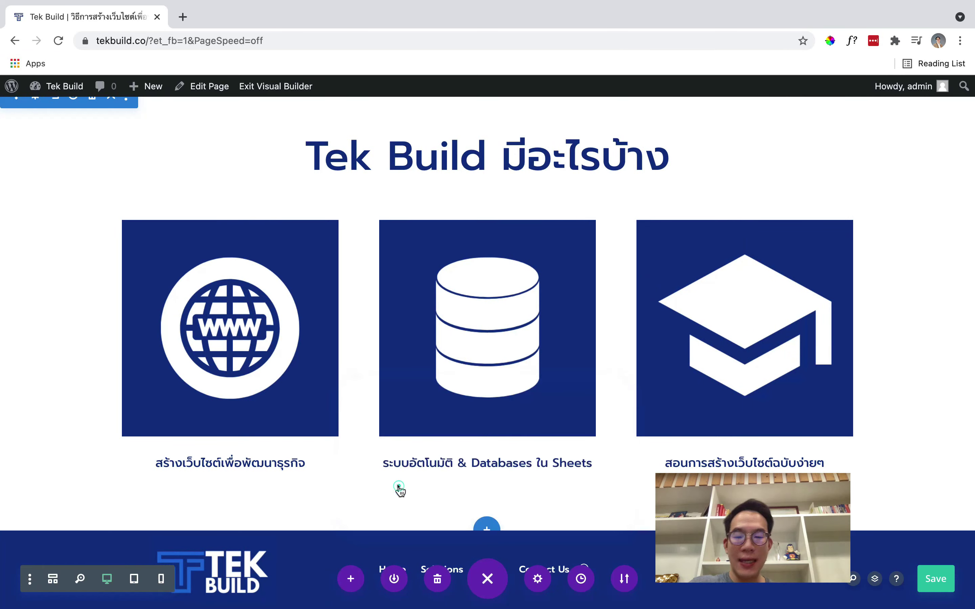
{"action": "left_click", "coordinate": [414, 326]}
{"action": "type", "text": "ะำ"}
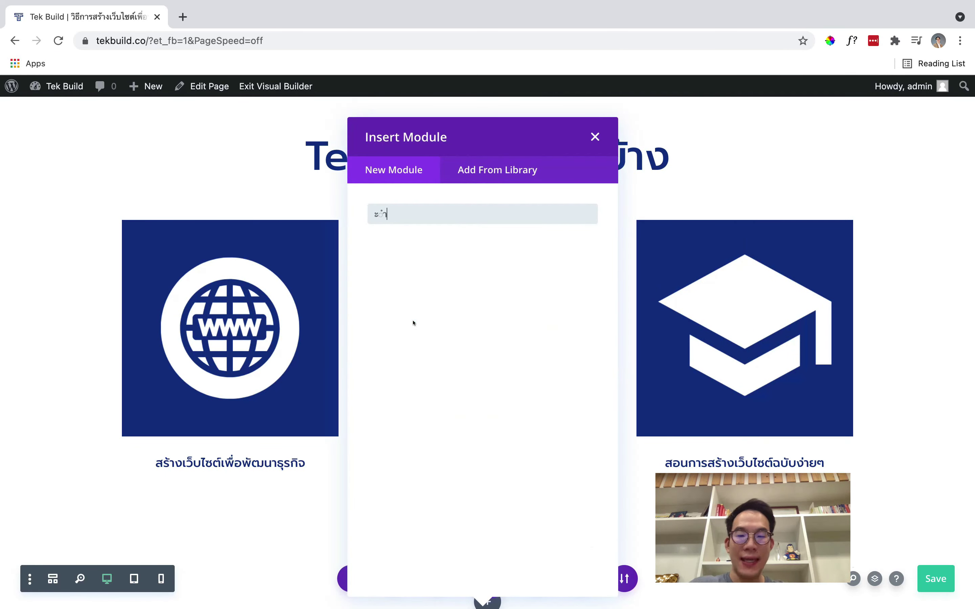
{"action": "type", "text": "text"}
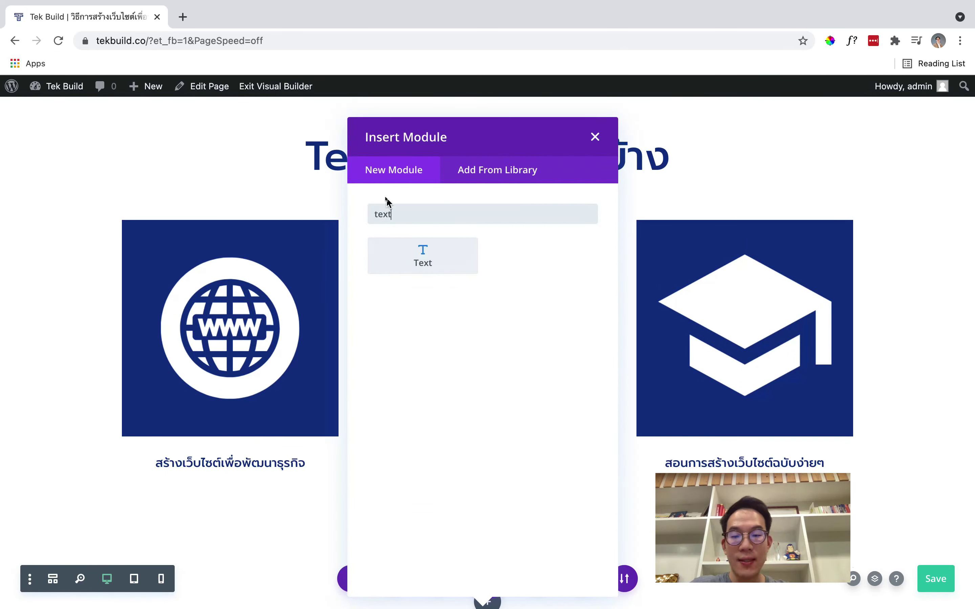
{"action": "left_click", "coordinate": [394, 250]}
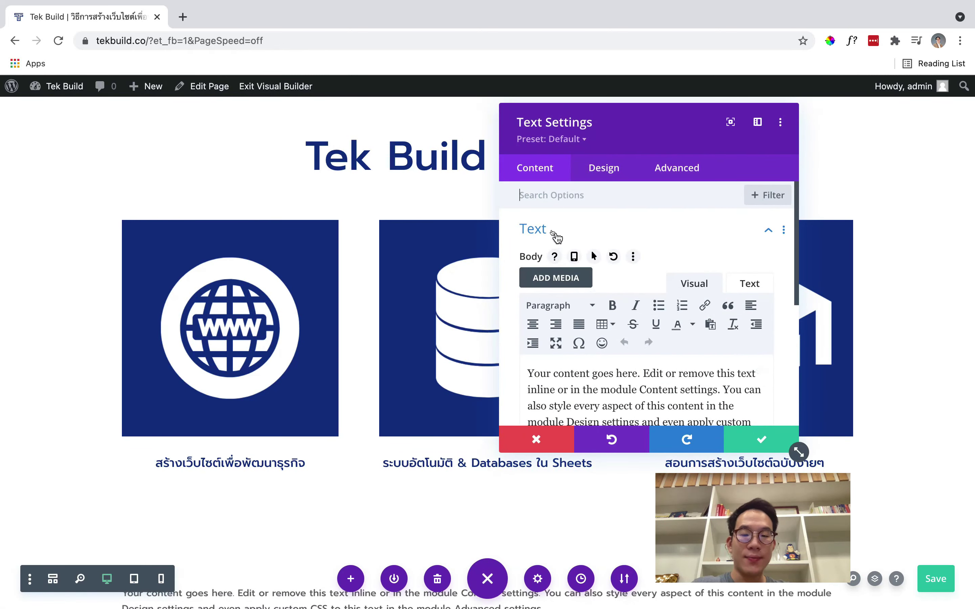
Replace the placeholder text with 'ผลงานที่ผ่านมา' formatted as Heading 2
{"action": "scroll", "coordinate": [556, 245], "scroll_direction": "down", "scroll_amount": 4}
{"action": "triple_click", "coordinate": [565, 296]}
{"action": "key", "text": "BackSpace"}
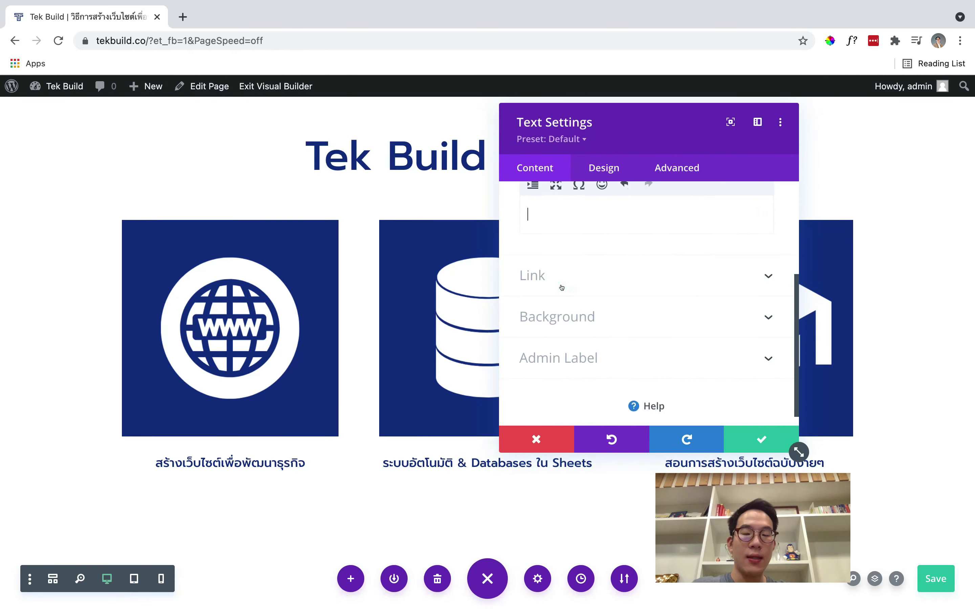
{"action": "type", "text": "ผลงานที่ผ่านม"}
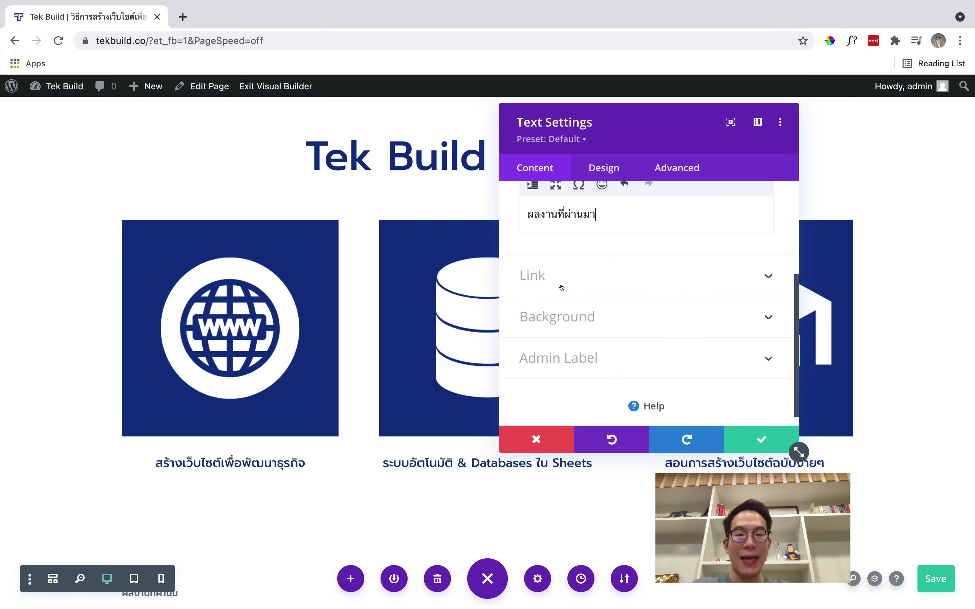
{"action": "type", "text": "า"}
{"action": "scroll", "coordinate": [356, 374], "scroll_direction": "down", "scroll_amount": 3}
{"action": "scroll", "coordinate": [564, 242], "scroll_direction": "up", "scroll_amount": 2}
{"action": "key", "text": "super+a"}
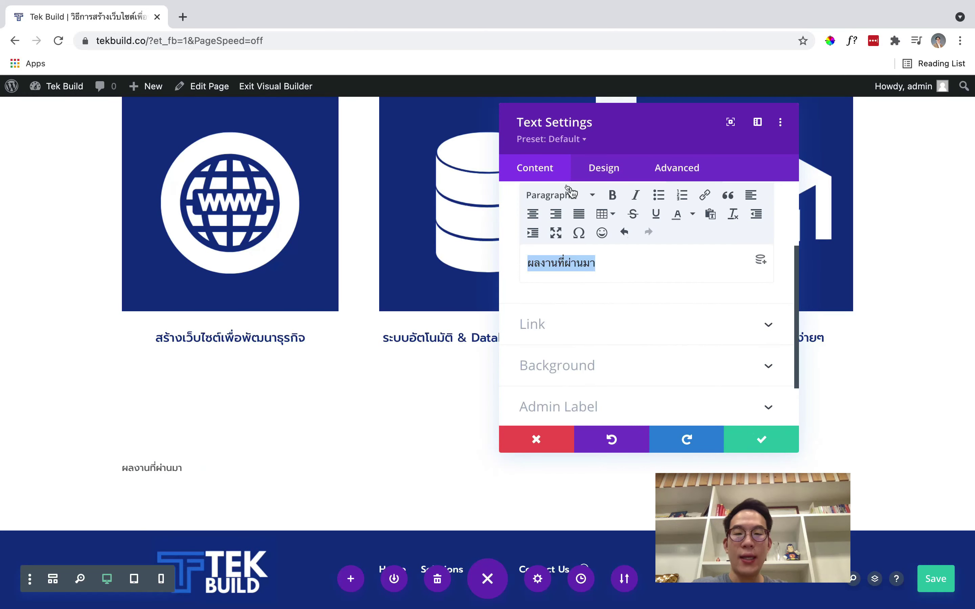
{"action": "left_click", "coordinate": [571, 194]}
{"action": "left_click", "coordinate": [578, 276]}
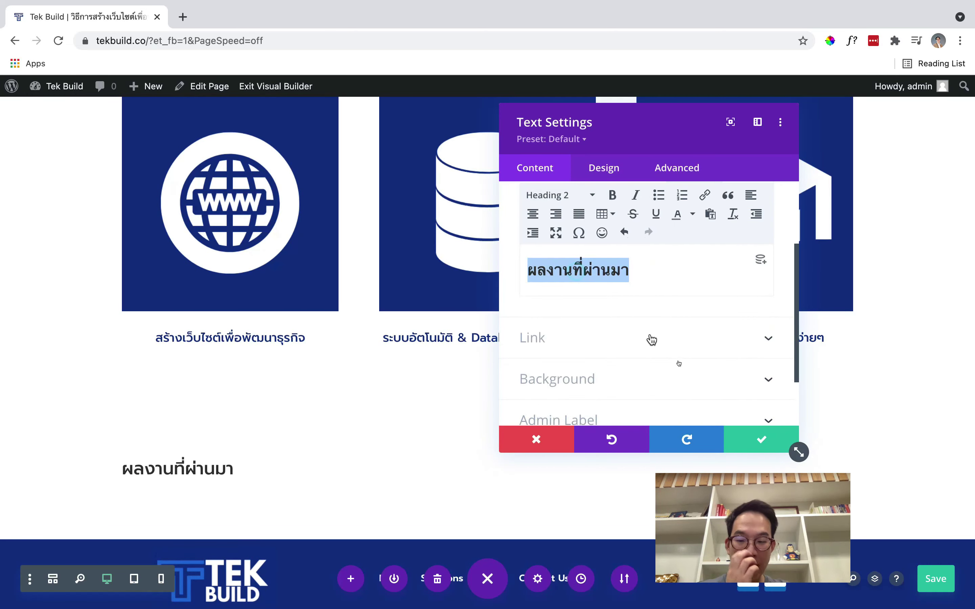
Set the Heading 2 text size to 60px
{"action": "left_click", "coordinate": [609, 173]}
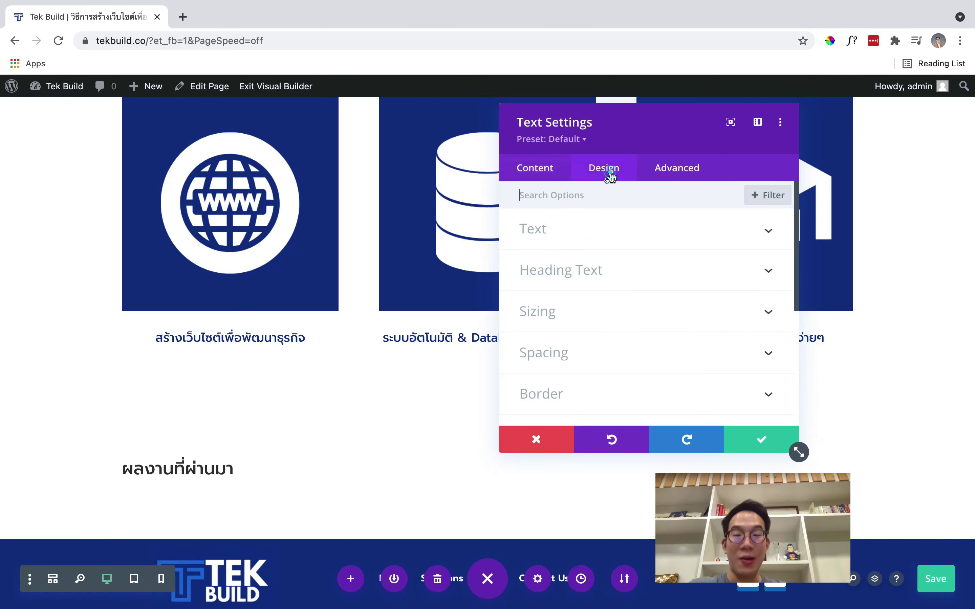
{"action": "left_click", "coordinate": [611, 255]}
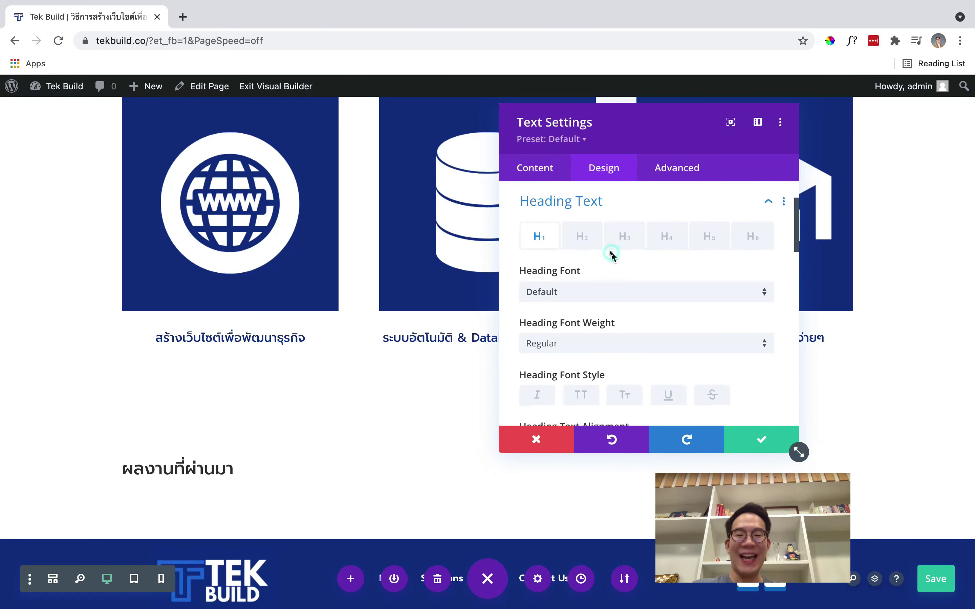
{"action": "left_click", "coordinate": [584, 243]}
{"action": "scroll", "coordinate": [633, 290], "scroll_direction": "down", "scroll_amount": 3}
{"action": "scroll", "coordinate": [632, 294], "scroll_direction": "up", "scroll_amount": 1}
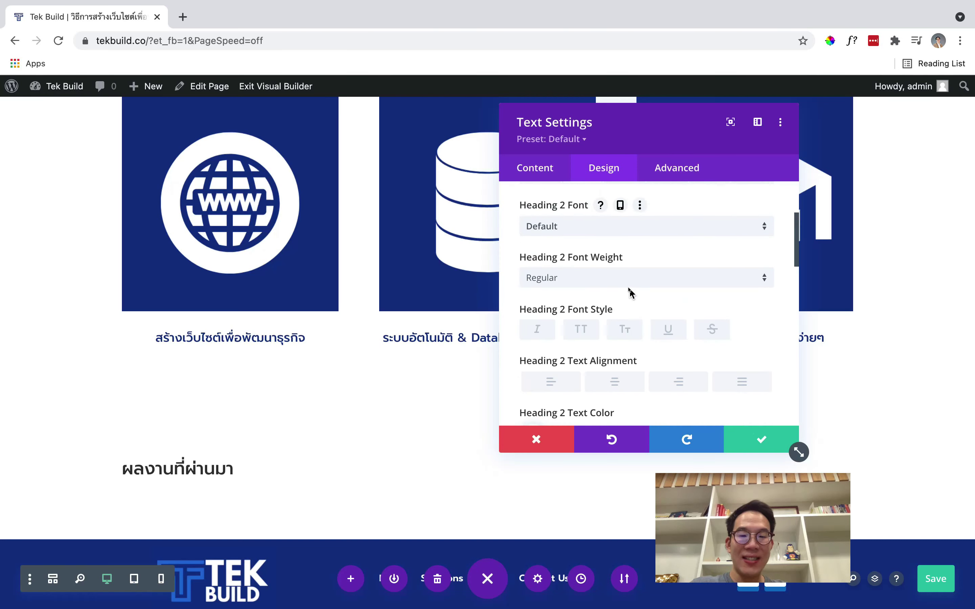
{"action": "scroll", "coordinate": [652, 323], "scroll_direction": "down", "scroll_amount": 3}
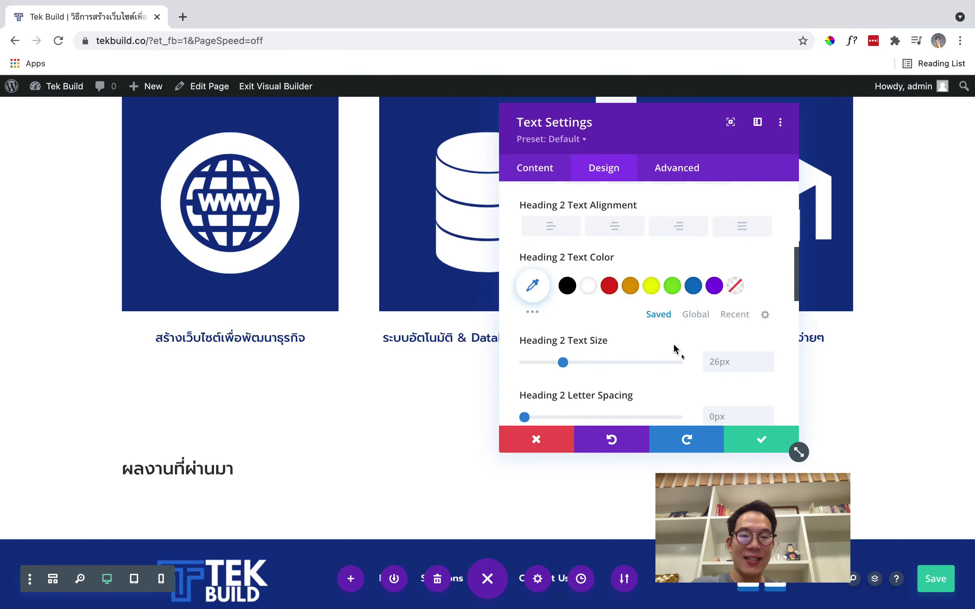
{"action": "left_click", "coordinate": [711, 362]}
{"action": "type", "text": "60px"}
Centre the heading, colour it global dark blue, and save the module
{"action": "scroll", "coordinate": [678, 349], "scroll_direction": "up", "scroll_amount": 3}
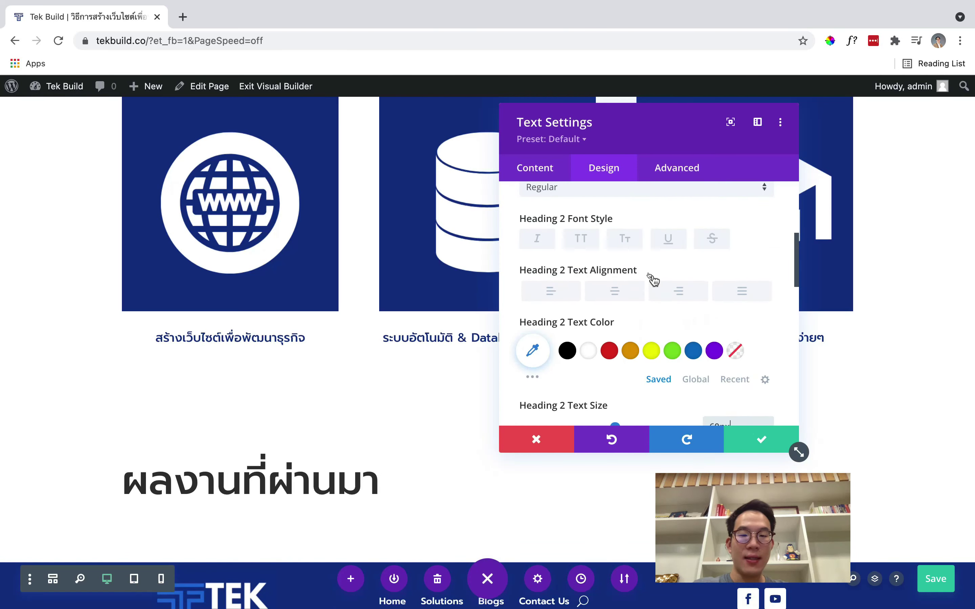
{"action": "left_click", "coordinate": [611, 292]}
{"action": "scroll", "coordinate": [611, 296], "scroll_direction": "up", "scroll_amount": 1}
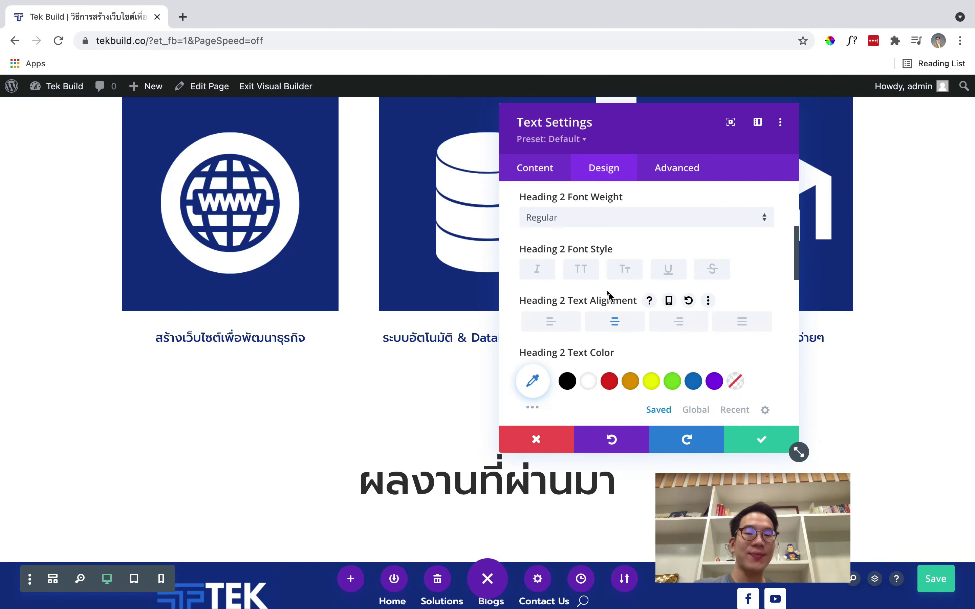
{"action": "scroll", "coordinate": [611, 296], "scroll_direction": "down", "scroll_amount": 3}
{"action": "left_click", "coordinate": [696, 315]}
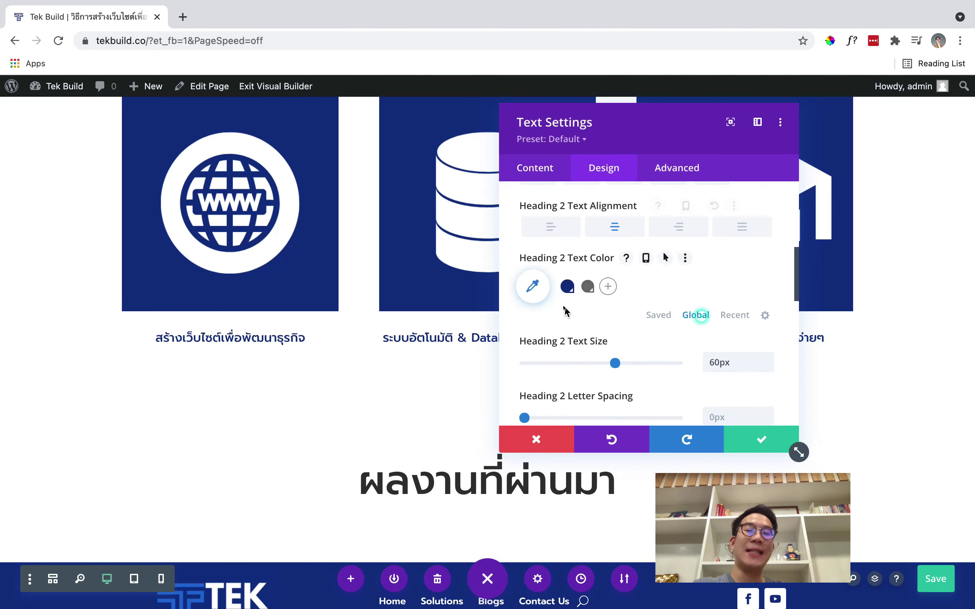
{"action": "left_click", "coordinate": [568, 287]}
{"action": "left_click", "coordinate": [761, 440]}
{"action": "scroll", "coordinate": [500, 396], "scroll_direction": "down", "scroll_amount": 1}
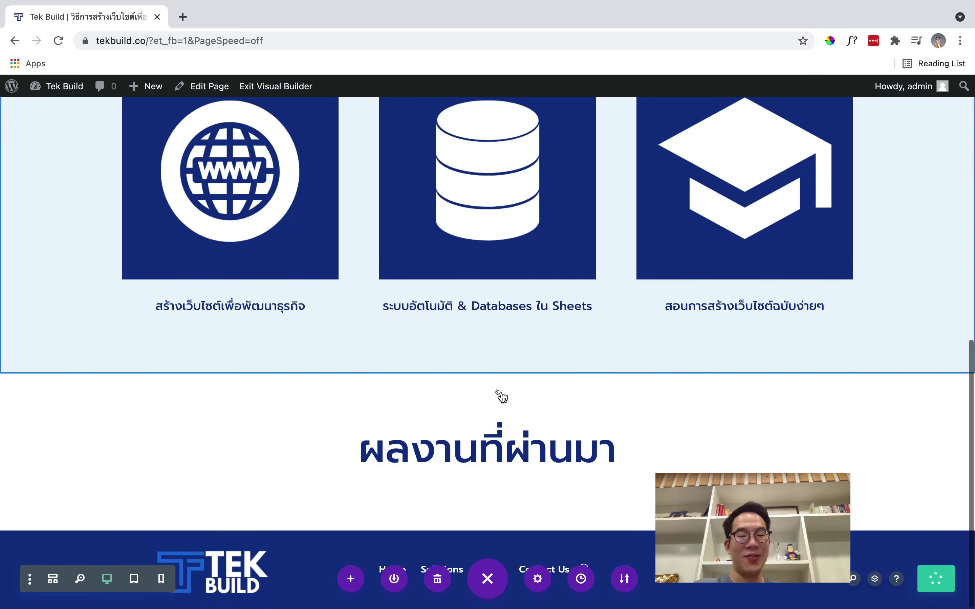
Insert a Blurb under the heading and delete its placeholder title
{"action": "left_click", "coordinate": [495, 468]}
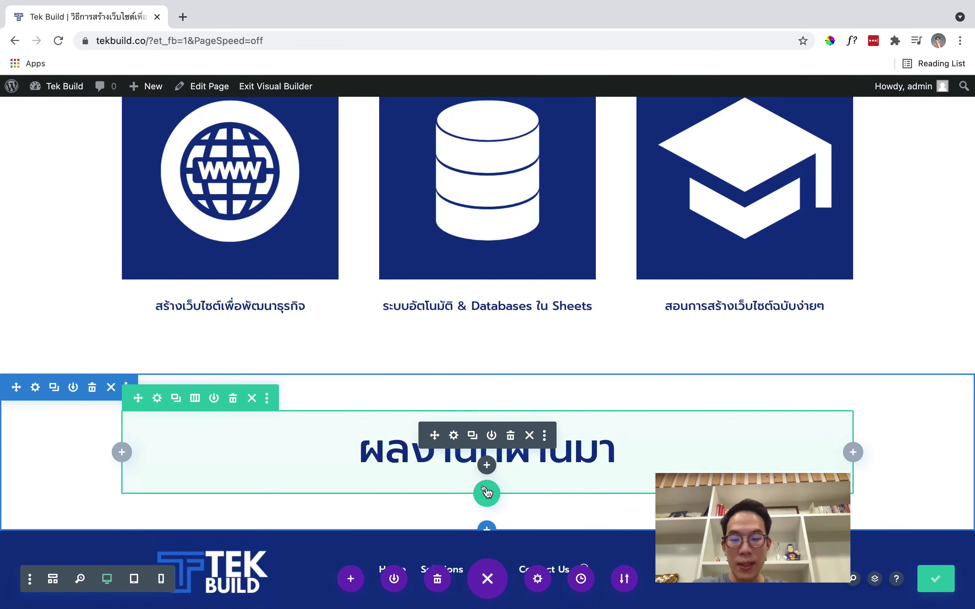
{"action": "scroll", "coordinate": [423, 270], "scroll_direction": "down", "scroll_amount": 2}
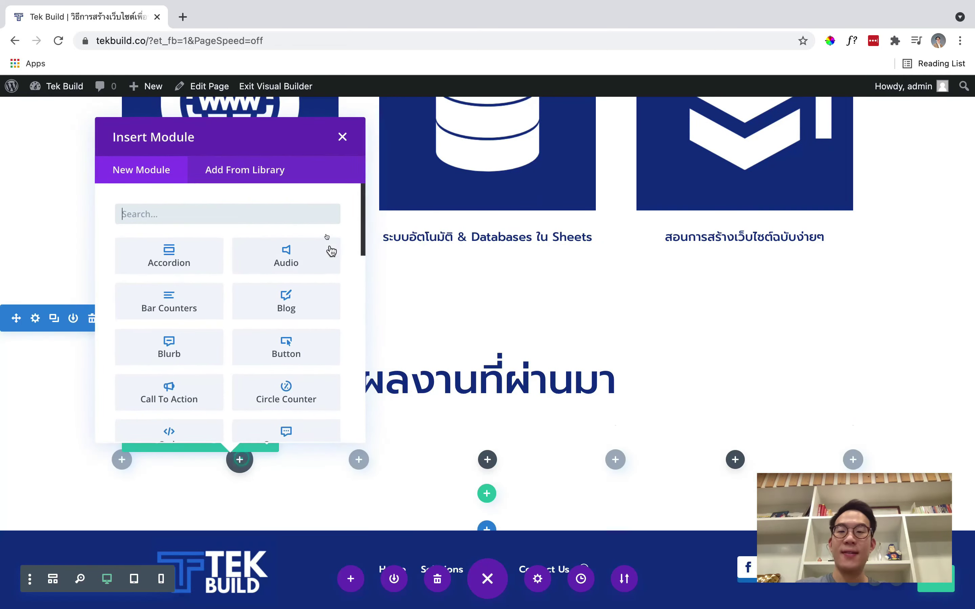
{"action": "type", "text": "bl"}
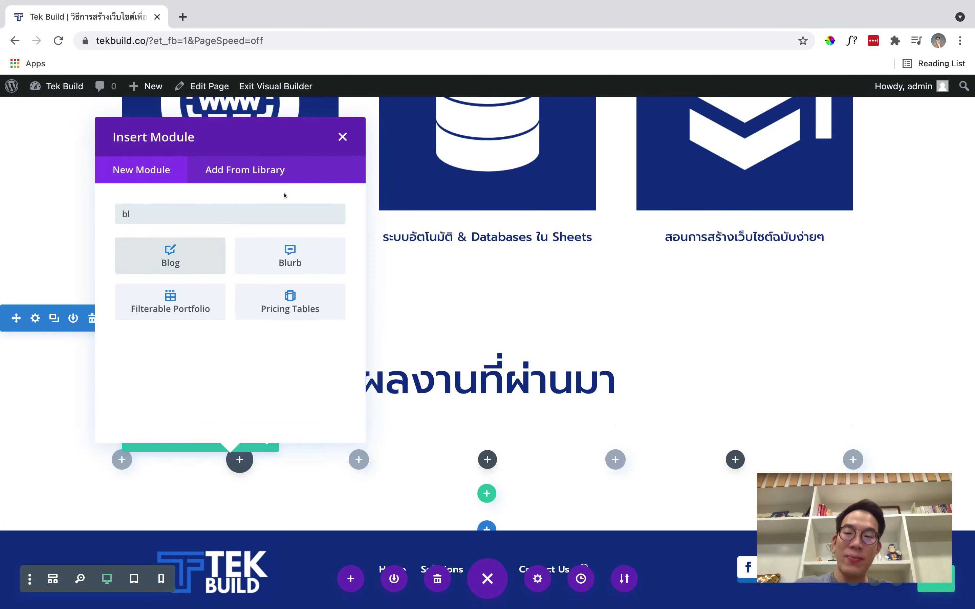
{"action": "type", "text": "urb"}
{"action": "left_click", "coordinate": [189, 261]}
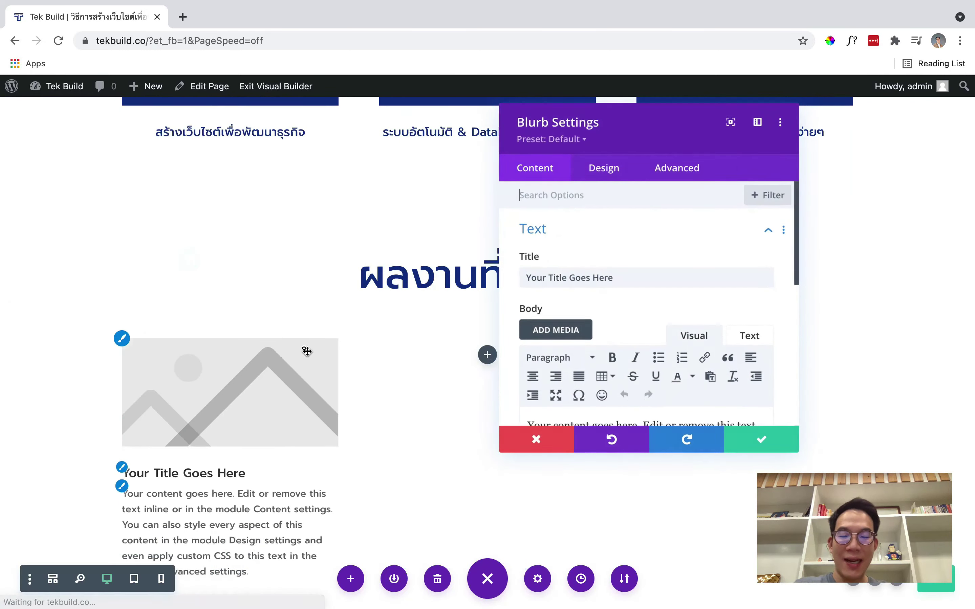
{"action": "scroll", "coordinate": [608, 274], "scroll_direction": "down", "scroll_amount": 2}
{"action": "triple_click", "coordinate": [576, 224]}
{"action": "key", "text": "BackSpace"}
{"action": "scroll", "coordinate": [645, 322], "scroll_direction": "down", "scroll_amount": 2}
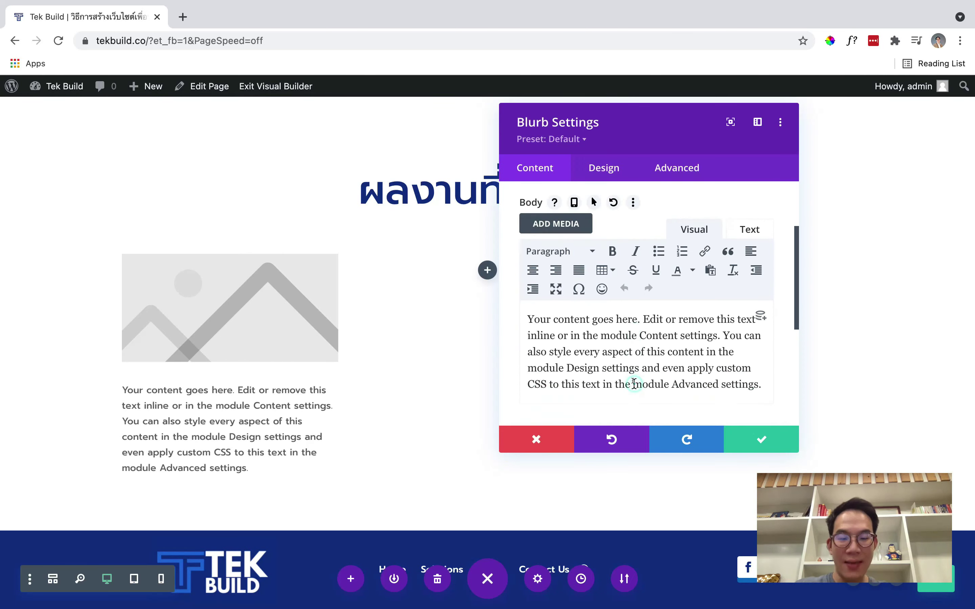
{"action": "left_click", "coordinate": [776, 438]}
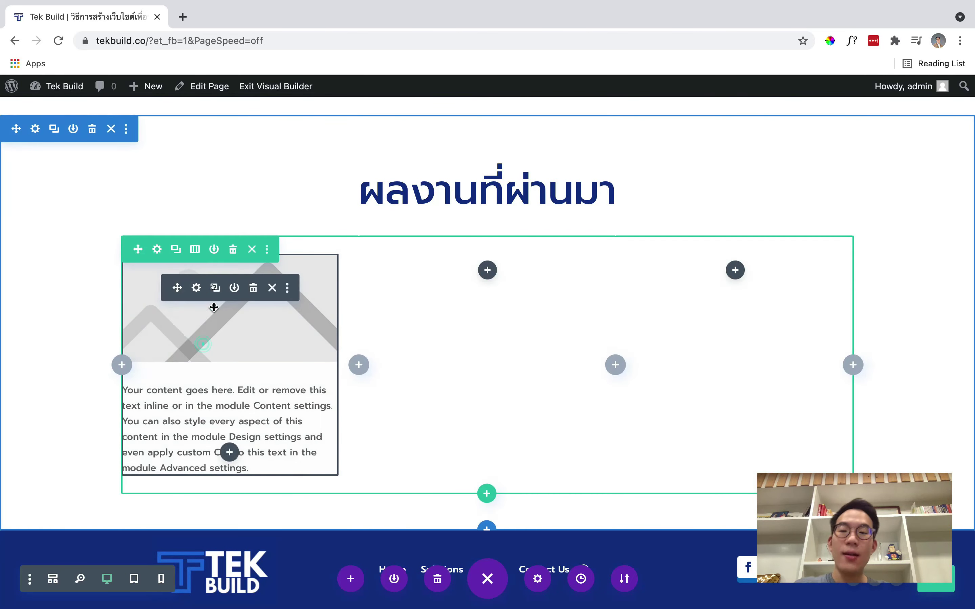
Copy the title-less blurb into the other two columns
{"action": "left_click", "coordinate": [254, 351]}
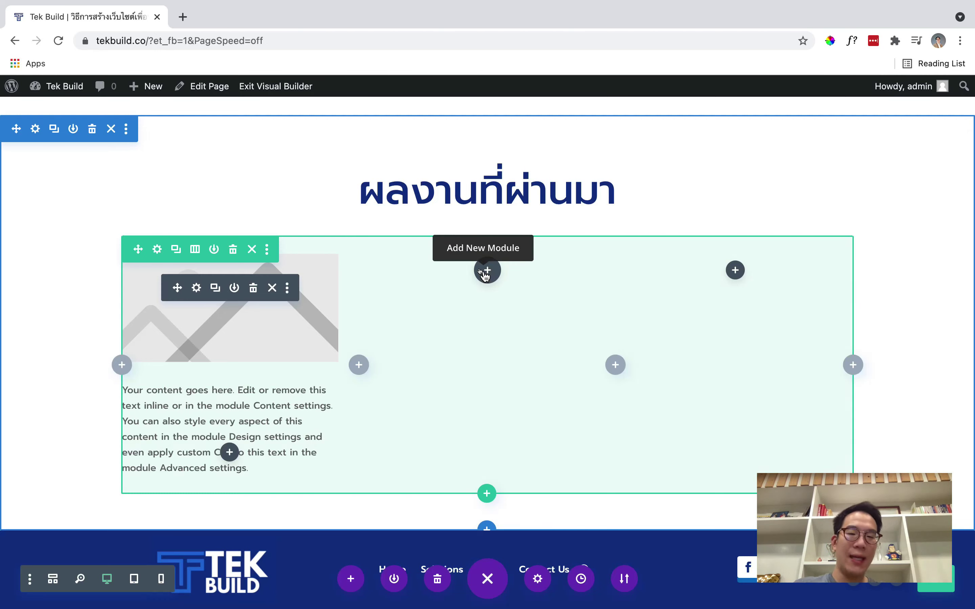
{"action": "key", "text": "super+v"}
{"action": "key", "text": "super+v"}
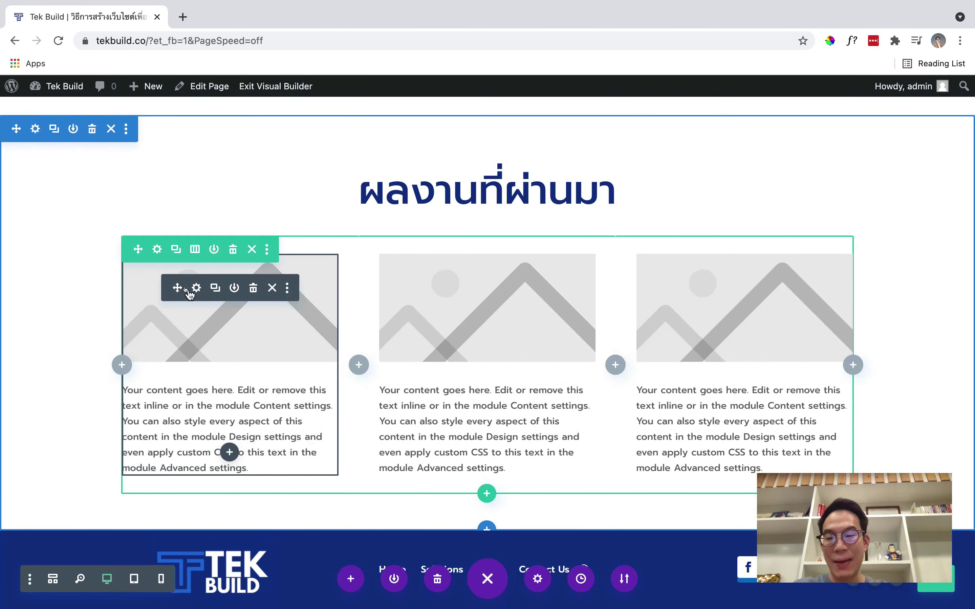
{"action": "left_click", "coordinate": [196, 288]}
{"action": "scroll", "coordinate": [747, 276], "scroll_direction": "down", "scroll_amount": 10}
Give the first blurb the dancing girl in yellow illustration and save it
{"action": "left_click", "coordinate": [634, 303]}
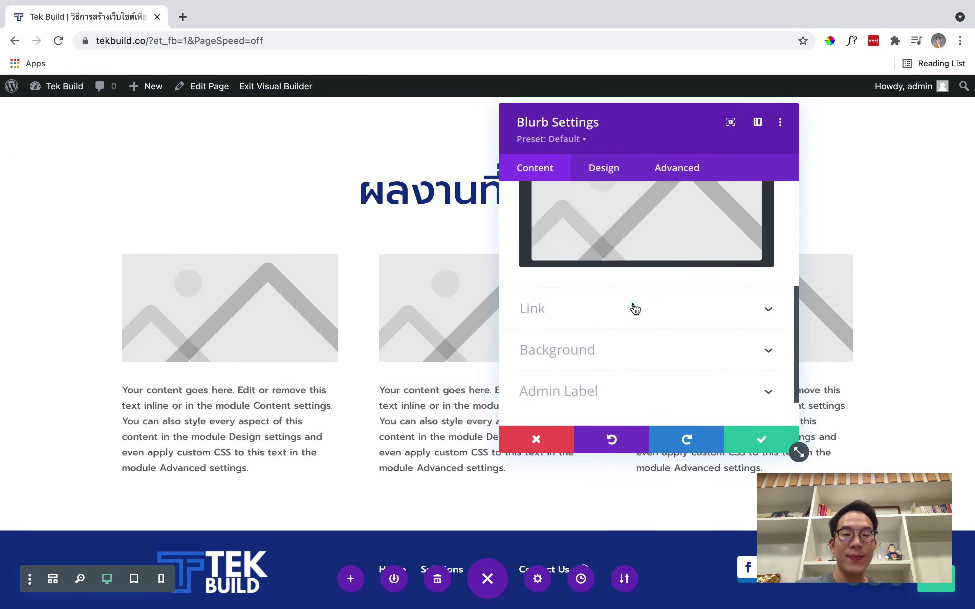
{"action": "left_click", "coordinate": [632, 312]}
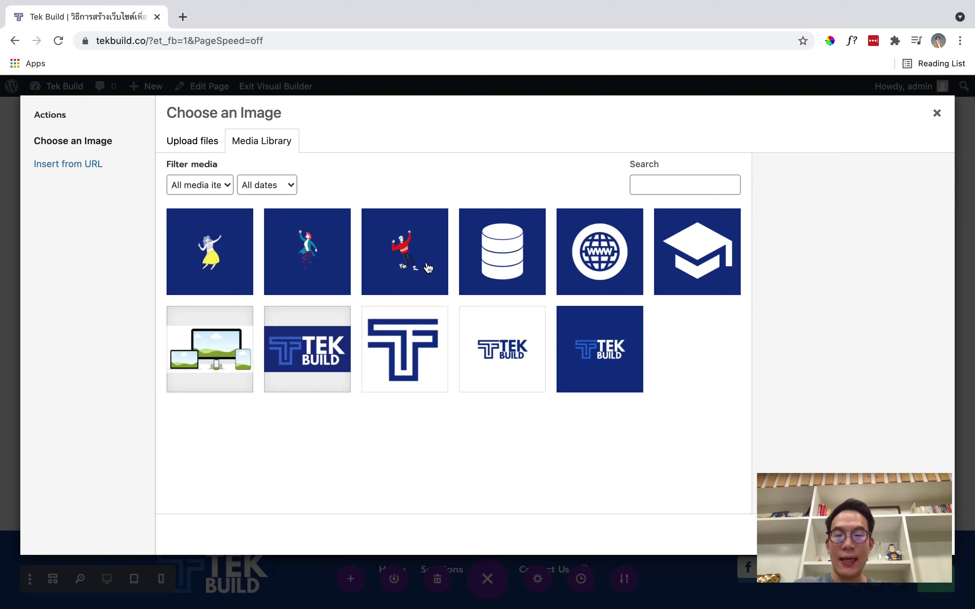
{"action": "left_click", "coordinate": [200, 276]}
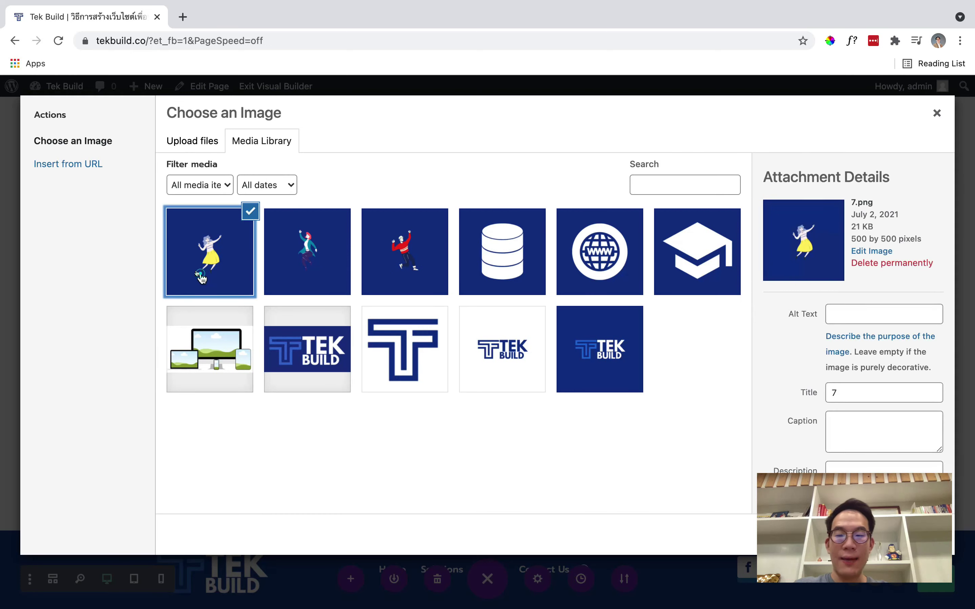
{"action": "scroll", "coordinate": [761, 507], "scroll_direction": "down", "scroll_amount": 5}
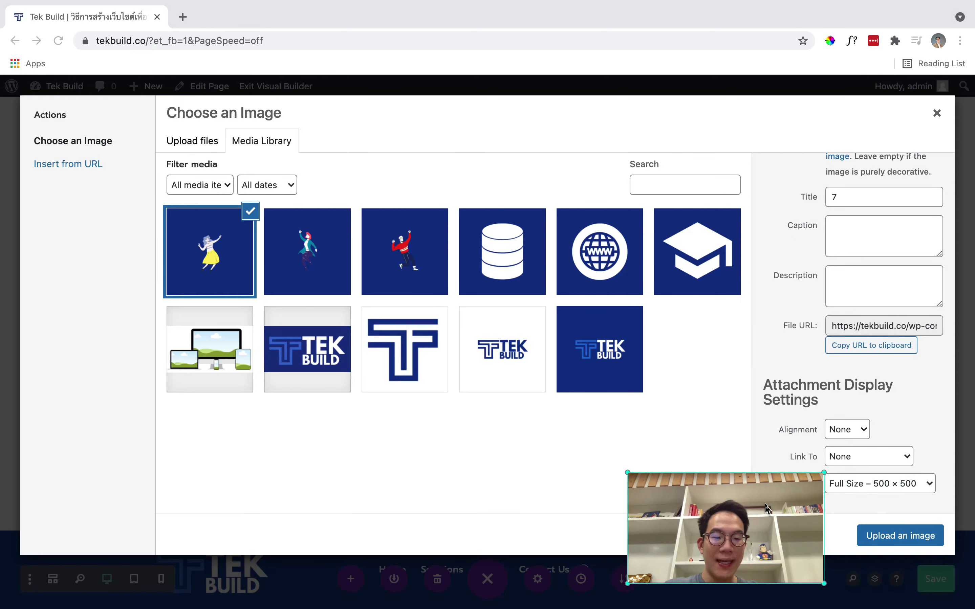
{"action": "left_click", "coordinate": [919, 540]}
{"action": "left_click", "coordinate": [919, 540]}
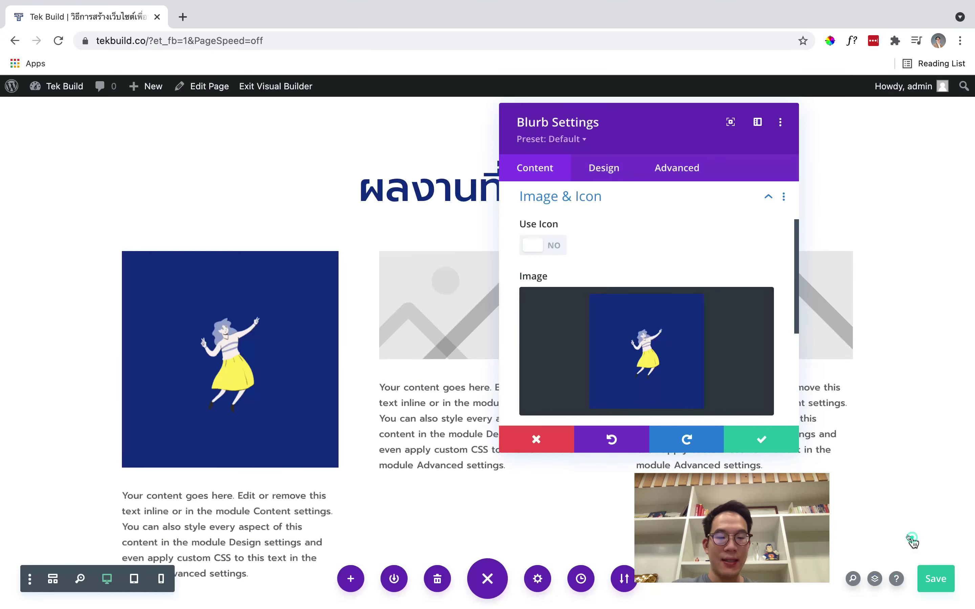
{"action": "left_click", "coordinate": [763, 437]}
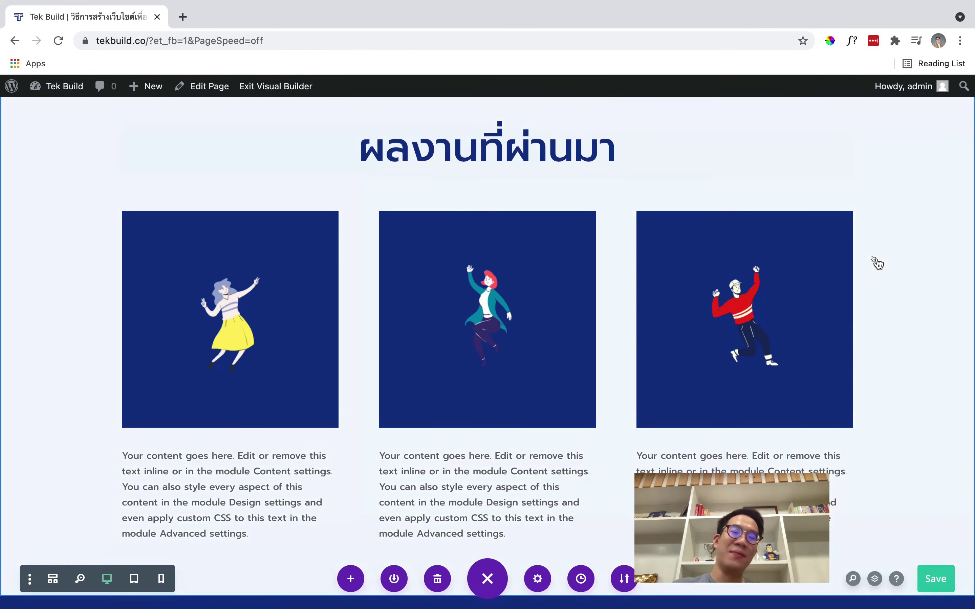
Clear the first blurb's placeholder body text
{"action": "scroll", "coordinate": [339, 284], "scroll_direction": "down", "scroll_amount": 3}
{"action": "scroll", "coordinate": [340, 284], "scroll_direction": "up", "scroll_amount": 1}
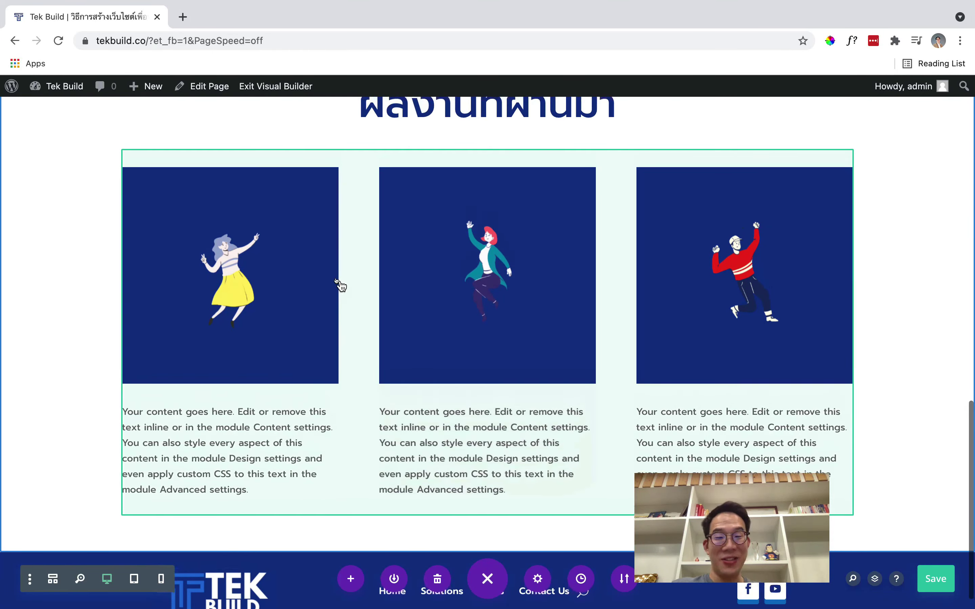
{"action": "left_click", "coordinate": [196, 201]}
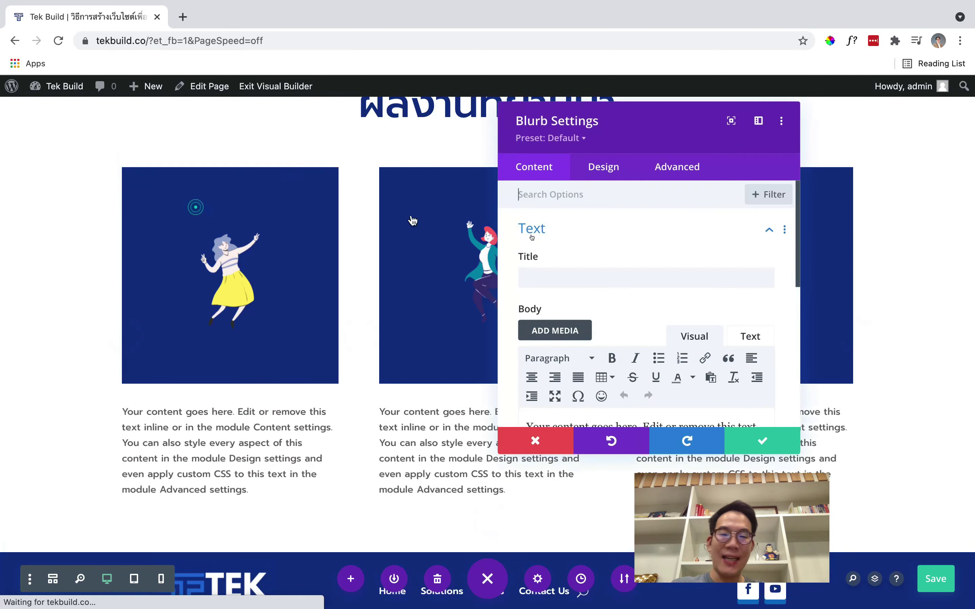
{"action": "scroll", "coordinate": [721, 406], "scroll_direction": "down", "scroll_amount": 1}
{"action": "triple_click", "coordinate": [708, 386]}
{"action": "key", "text": "BackSpace"}
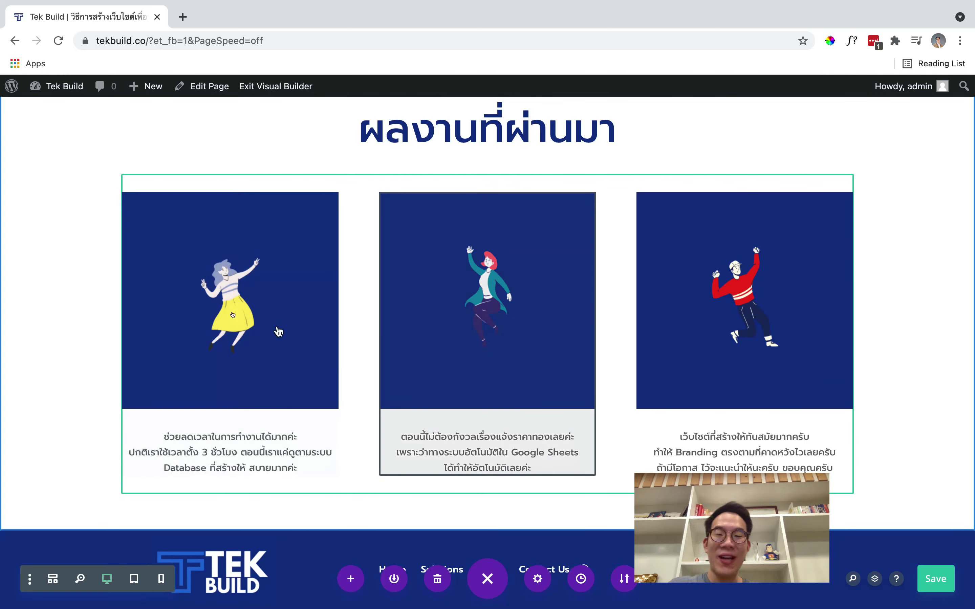
{"action": "left_click", "coordinate": [199, 222]}
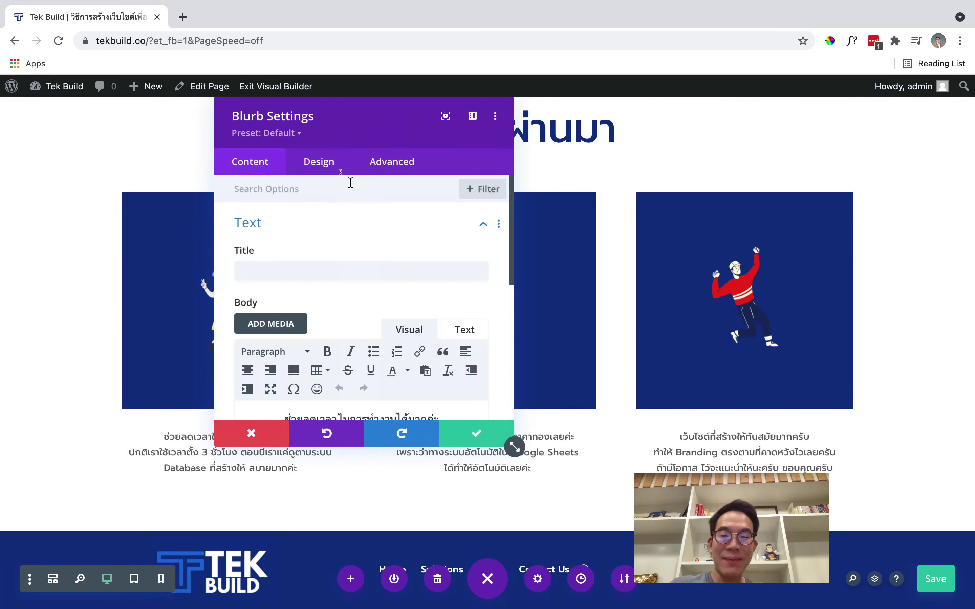
Style the first blurb's body text in the global dark blue colour at 16px
{"action": "left_click", "coordinate": [320, 166]}
{"action": "left_click_drag", "start_coordinate": [375, 111], "coordinate": [459, 59]}
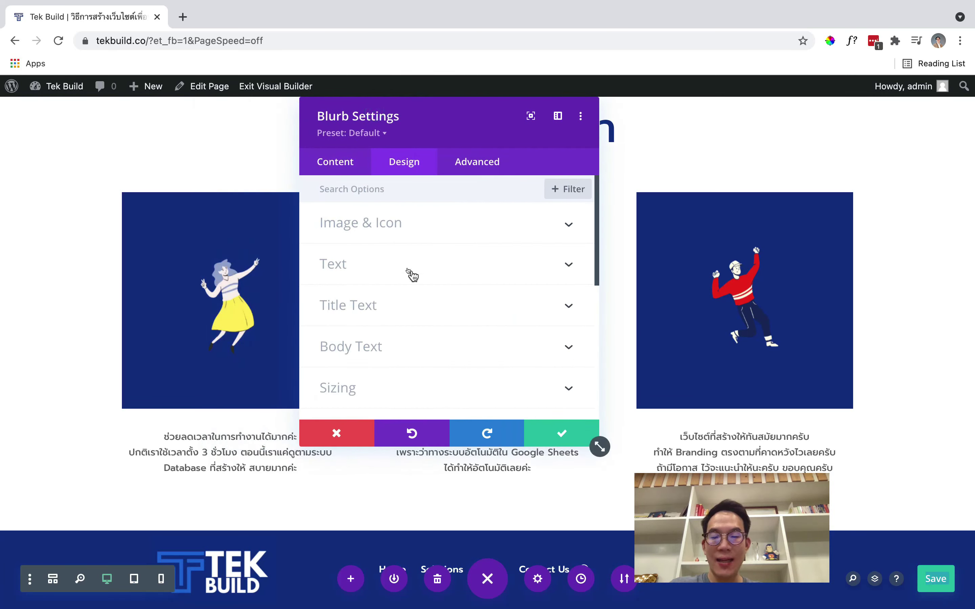
{"action": "scroll", "coordinate": [411, 274], "scroll_direction": "down", "scroll_amount": 1}
{"action": "left_click", "coordinate": [396, 312]}
{"action": "scroll", "coordinate": [396, 318], "scroll_direction": "down", "scroll_amount": 6}
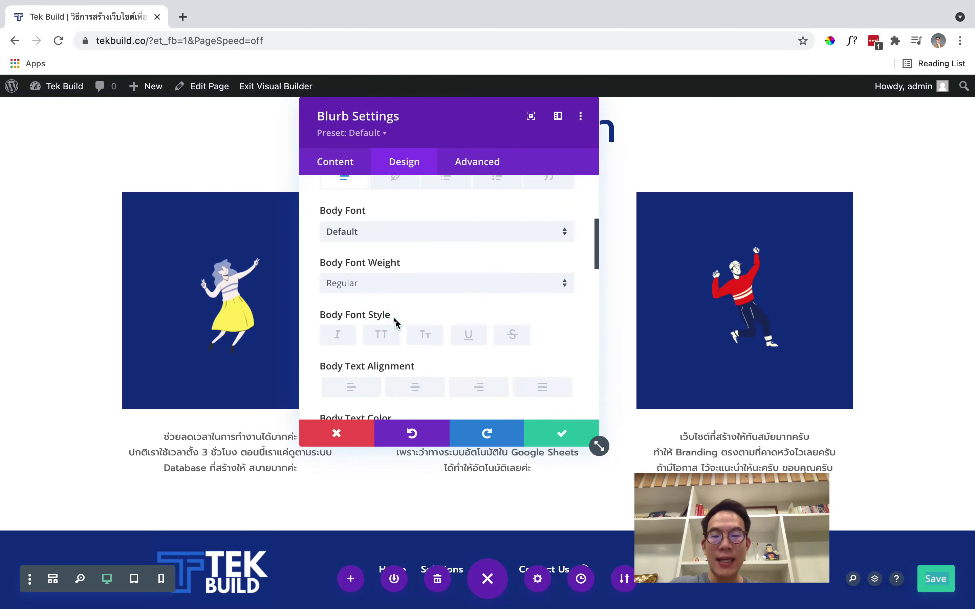
{"action": "left_click", "coordinate": [496, 372]}
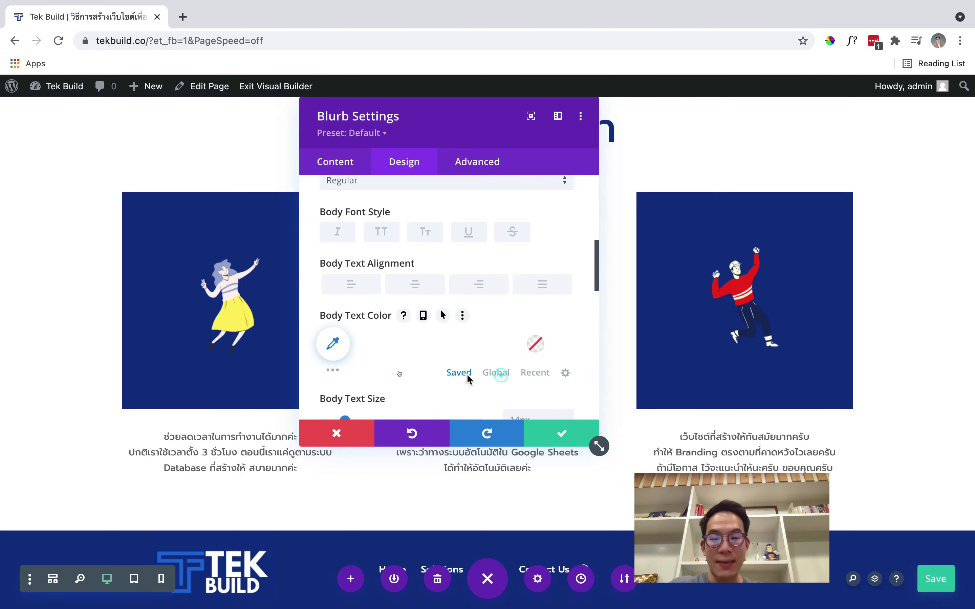
{"action": "left_click", "coordinate": [368, 343]}
{"action": "scroll", "coordinate": [543, 338], "scroll_direction": "down", "scroll_amount": 2}
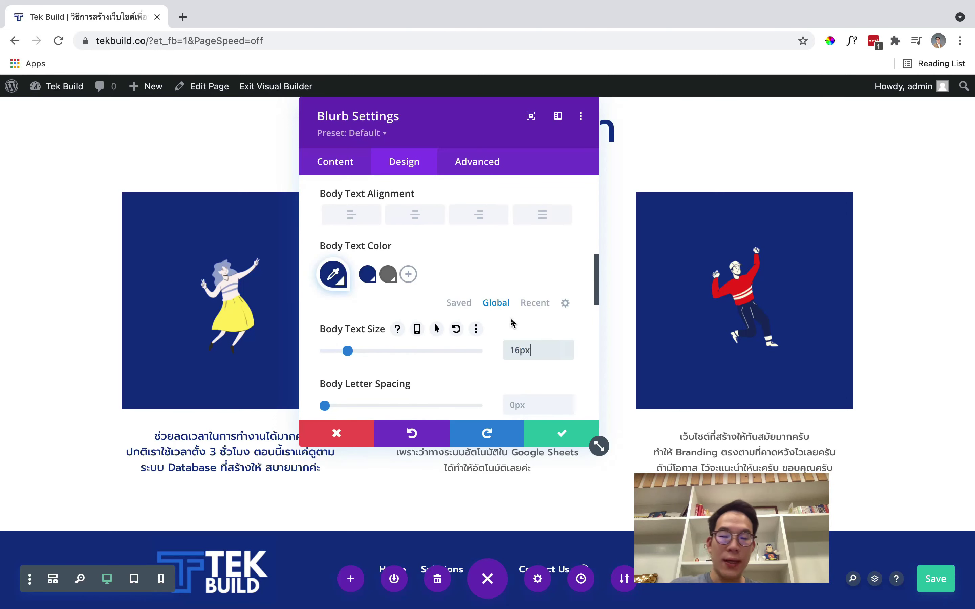
{"action": "left_click", "coordinate": [572, 431]}
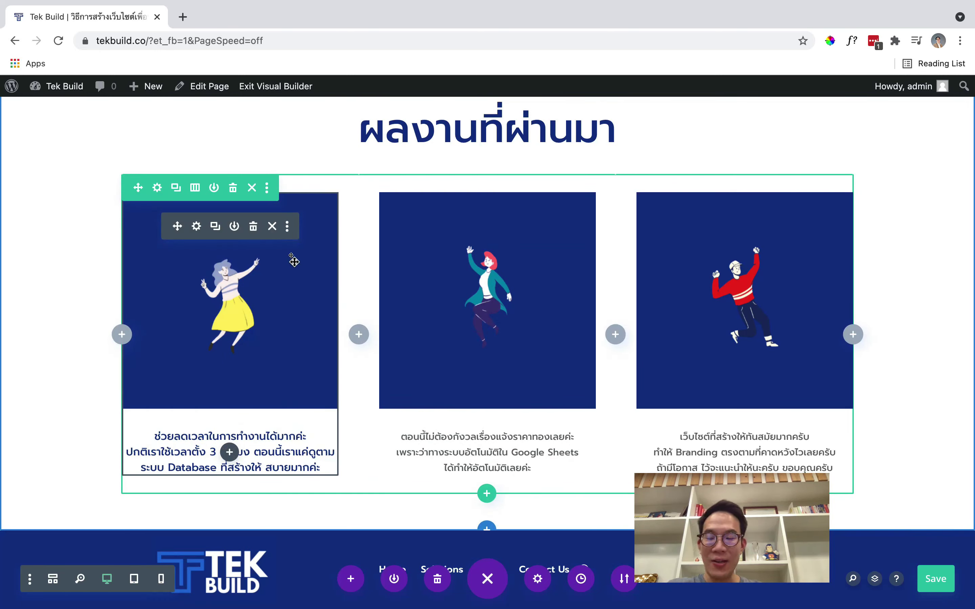
Copy the first blurb's module styles and paste them onto the middle blurb
{"action": "left_click", "coordinate": [288, 229]}
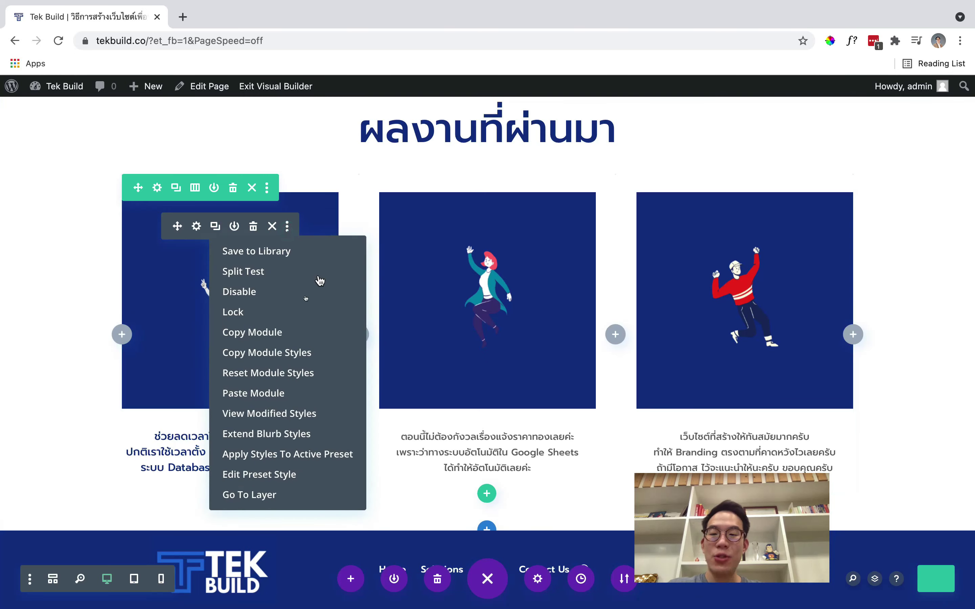
{"action": "left_click", "coordinate": [298, 353]}
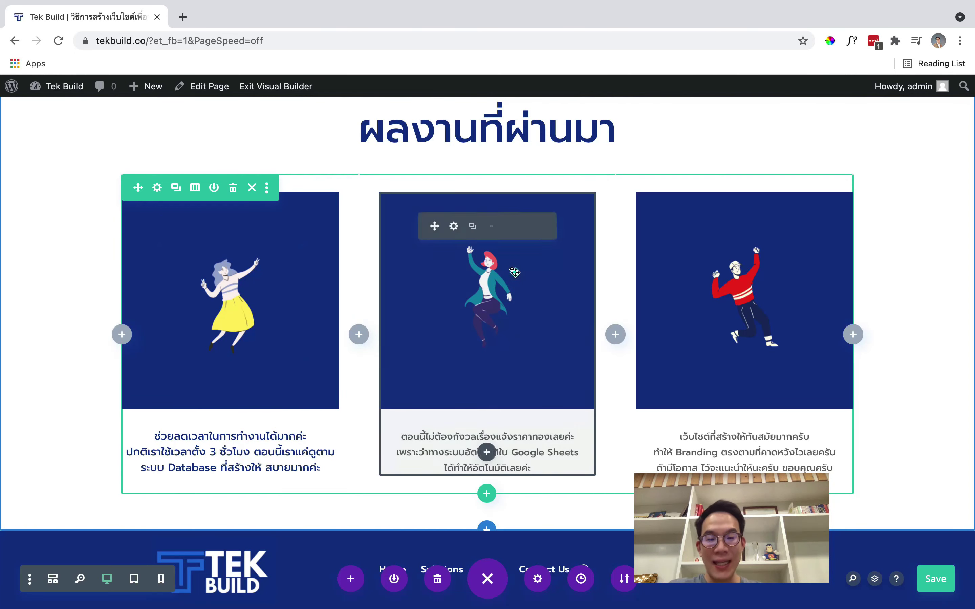
{"action": "left_click", "coordinate": [544, 227]}
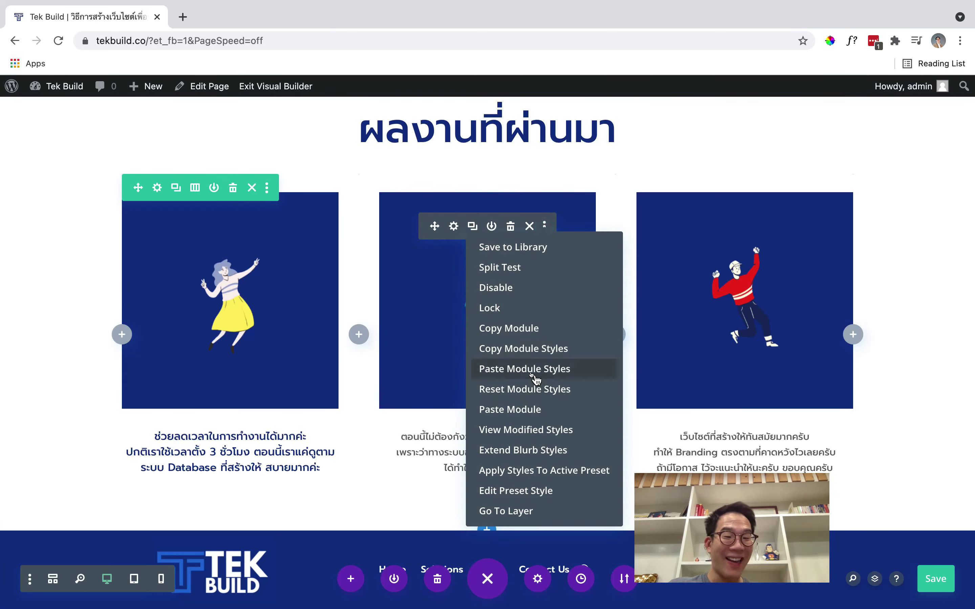
{"action": "left_click", "coordinate": [535, 370]}
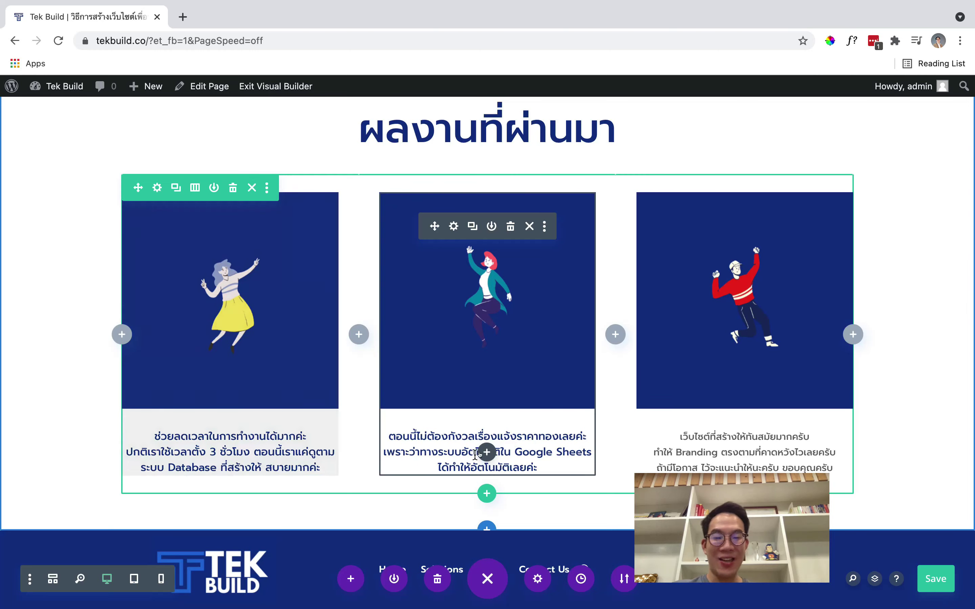
Paste the copied module styles onto the third testimonial blurb
{"action": "left_click", "coordinate": [796, 355]}
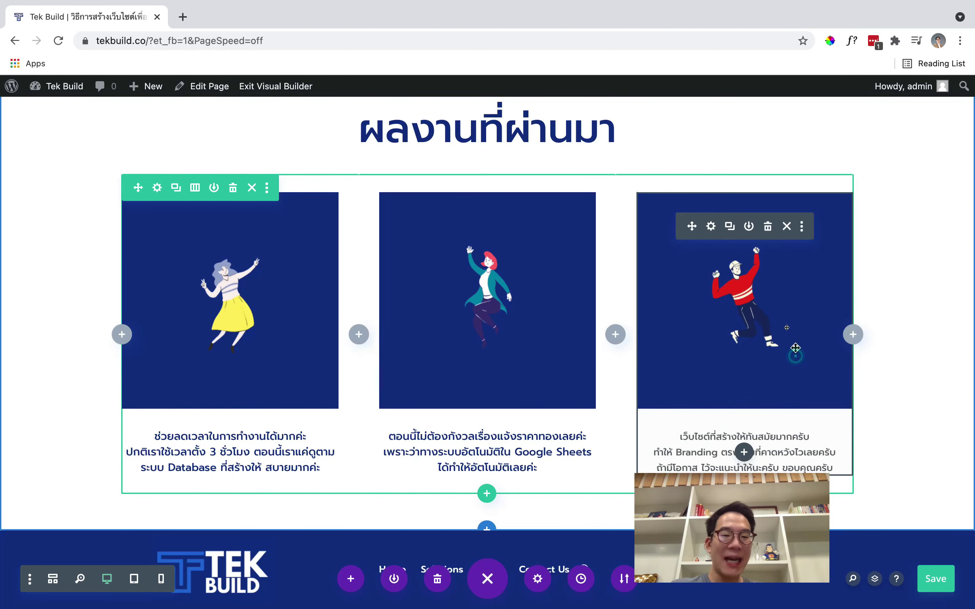
{"action": "left_click", "coordinate": [783, 316]}
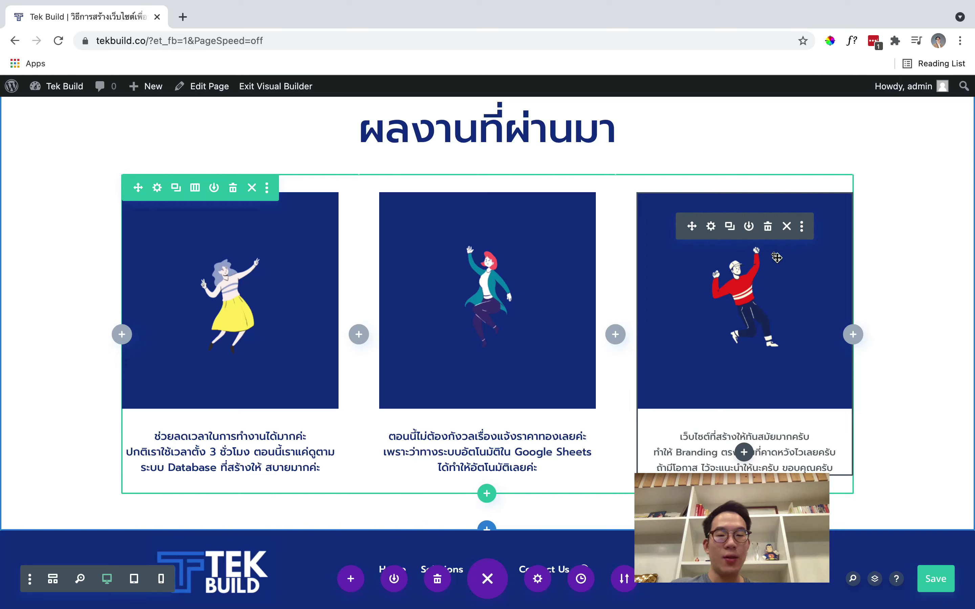
{"action": "left_click", "coordinate": [803, 227]}
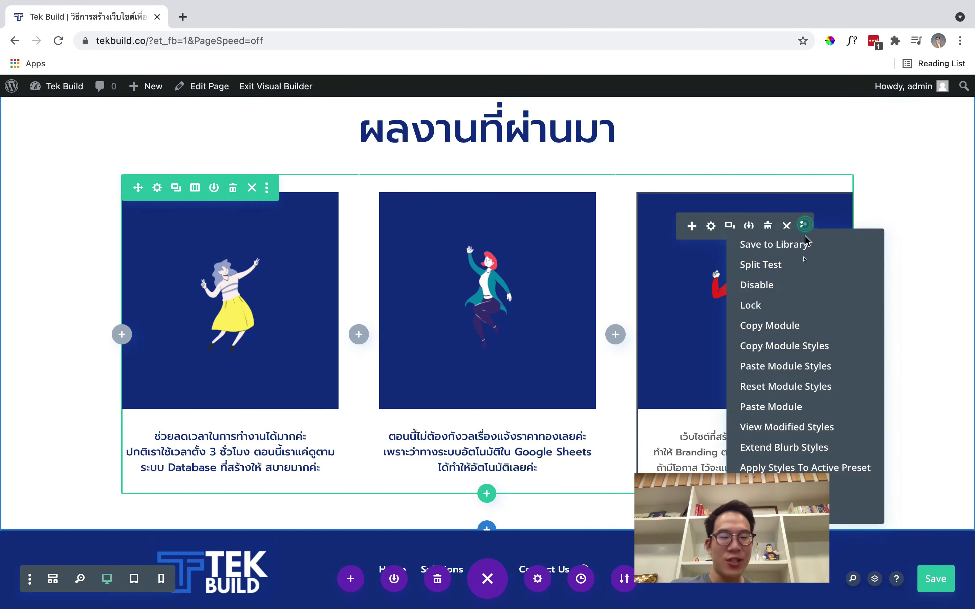
{"action": "left_click", "coordinate": [807, 366]}
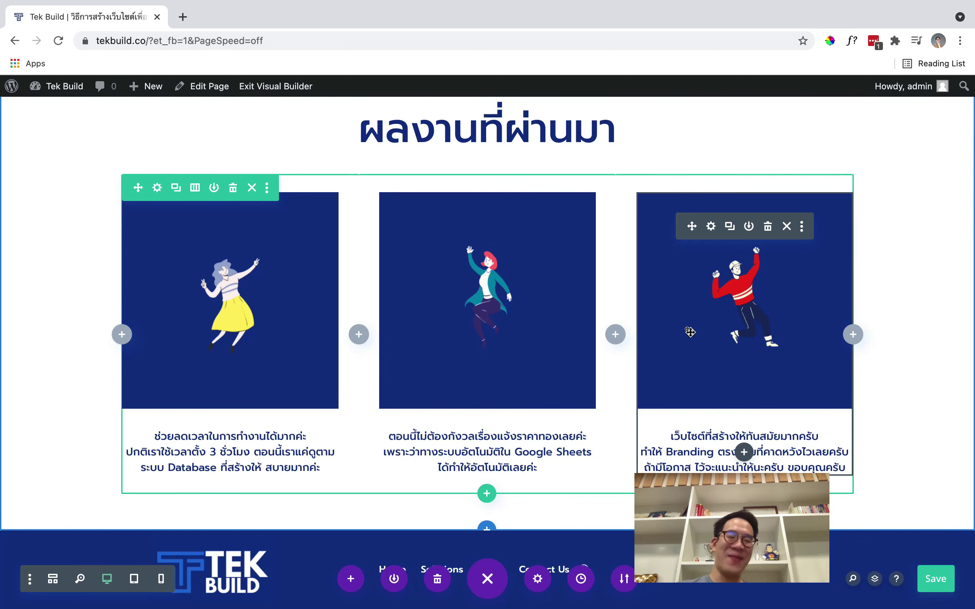
{"action": "scroll", "coordinate": [581, 435], "scroll_direction": "up", "scroll_amount": 5}
{"action": "scroll", "coordinate": [582, 435], "scroll_direction": "down", "scroll_amount": 3}
{"action": "scroll", "coordinate": [580, 439], "scroll_direction": "up", "scroll_amount": 1}
{"action": "scroll", "coordinate": [582, 439], "scroll_direction": "up", "scroll_amount": 10}
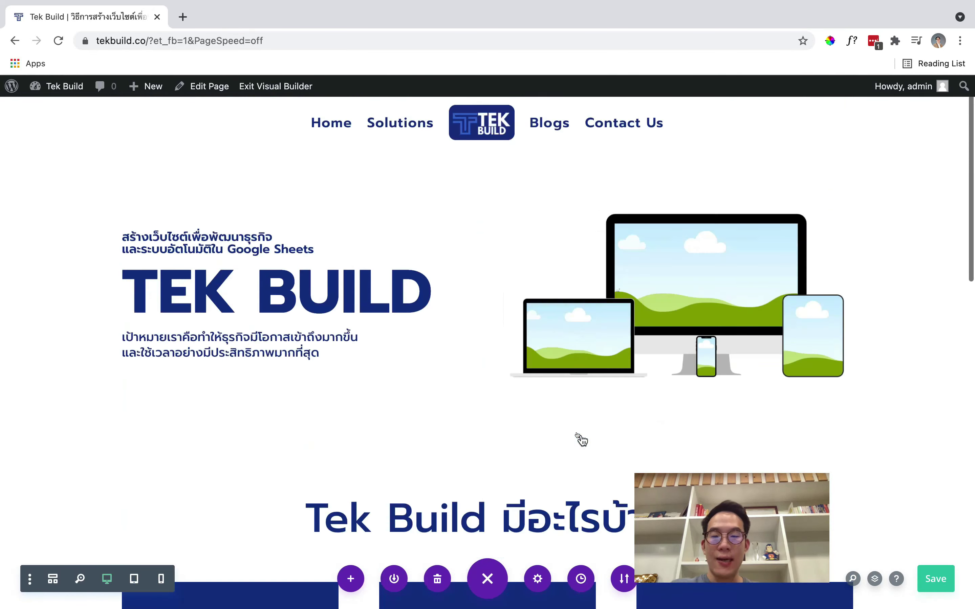
{"action": "scroll", "coordinate": [581, 440], "scroll_direction": "down", "scroll_amount": 3}
{"action": "scroll", "coordinate": [581, 439], "scroll_direction": "down", "scroll_amount": 10}
{"action": "scroll", "coordinate": [581, 439], "scroll_direction": "up", "scroll_amount": 3}
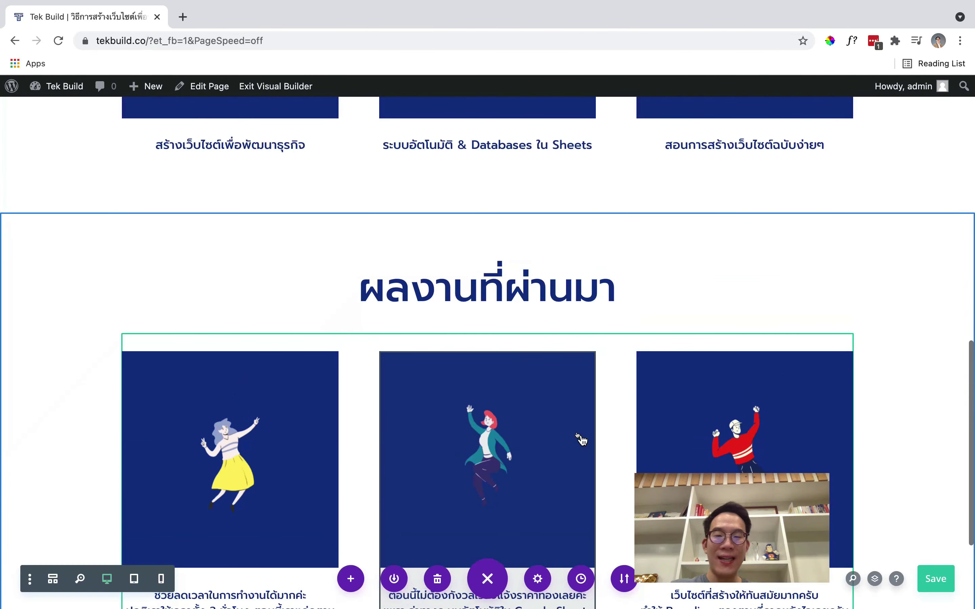
{"action": "scroll", "coordinate": [582, 439], "scroll_direction": "down", "scroll_amount": 1}
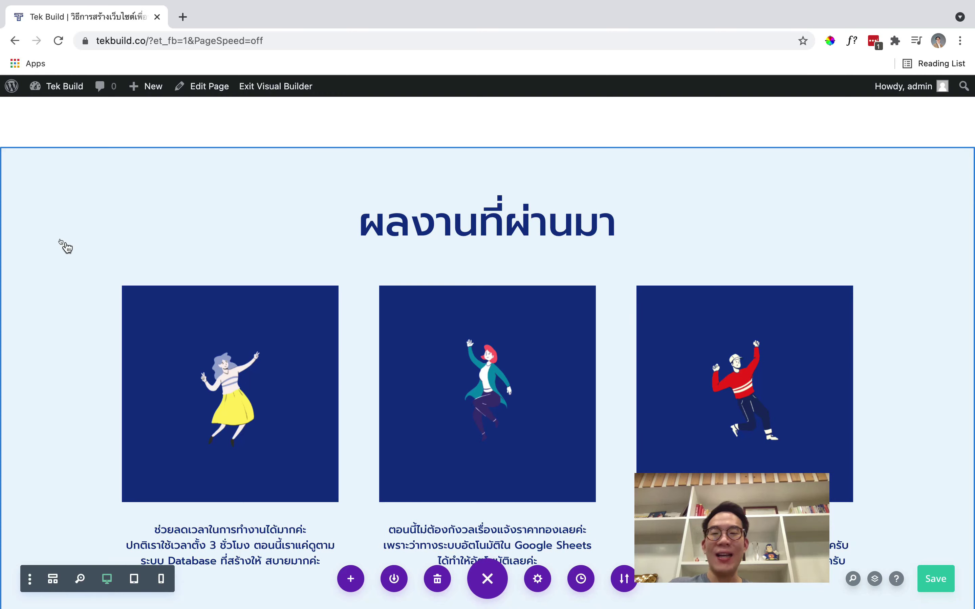
Give the ผลงานที่ผ่านมา section a solid black background colour
{"action": "left_click", "coordinate": [60, 234]}
{"action": "left_click", "coordinate": [35, 161]}
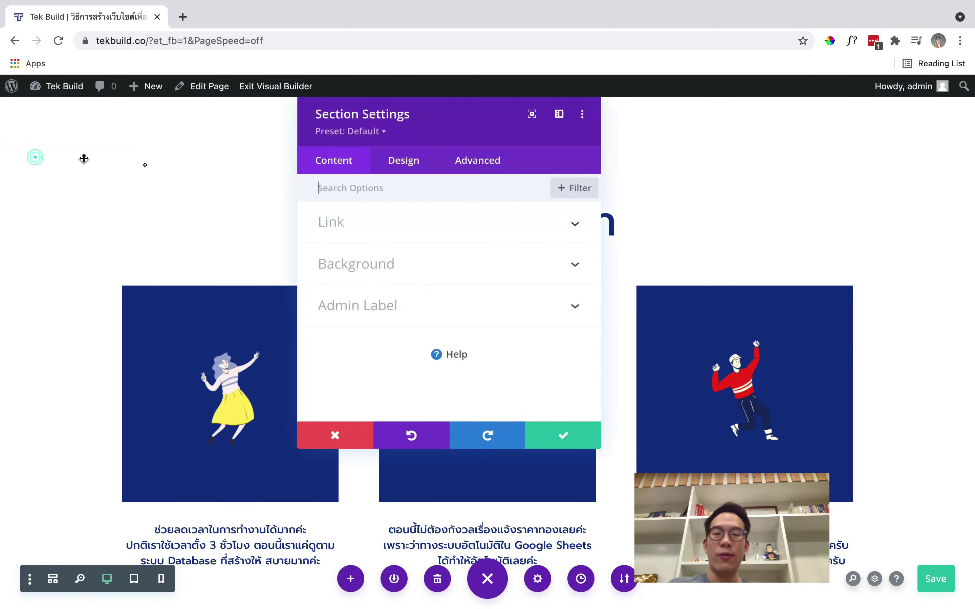
{"action": "left_click", "coordinate": [407, 264]}
{"action": "left_click", "coordinate": [417, 262]}
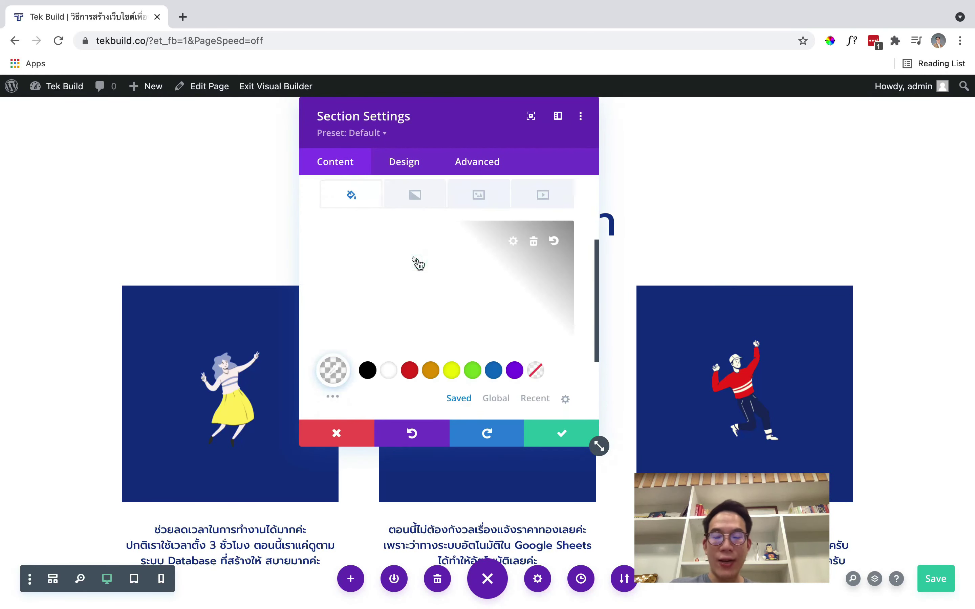
{"action": "scroll", "coordinate": [377, 320], "scroll_direction": "down", "scroll_amount": 2}
{"action": "left_click", "coordinate": [367, 326]}
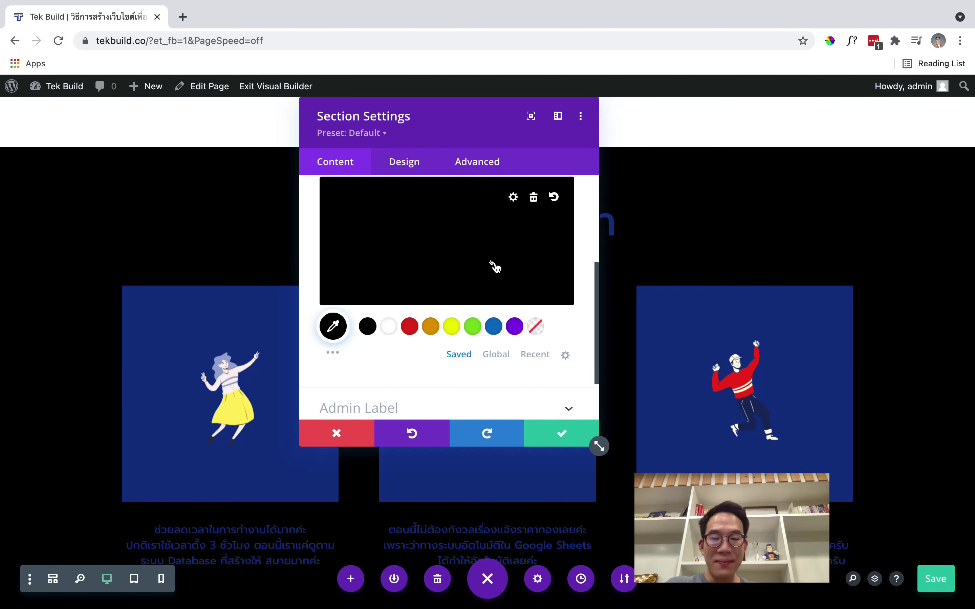
Lower the black background's opacity to about 0.03 and save the section
{"action": "scroll", "coordinate": [495, 266], "scroll_direction": "up", "scroll_amount": 1}
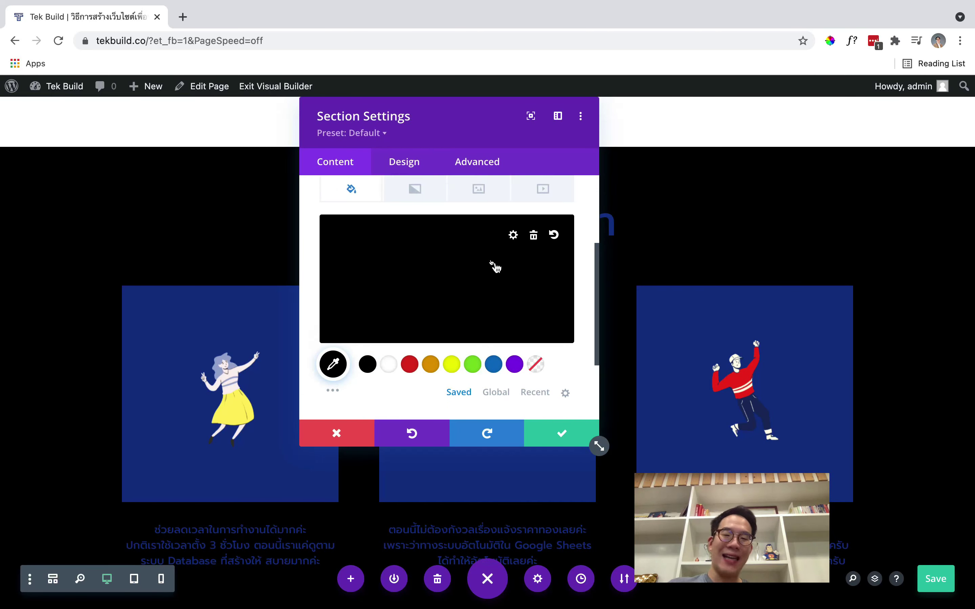
{"action": "left_click", "coordinate": [436, 272]}
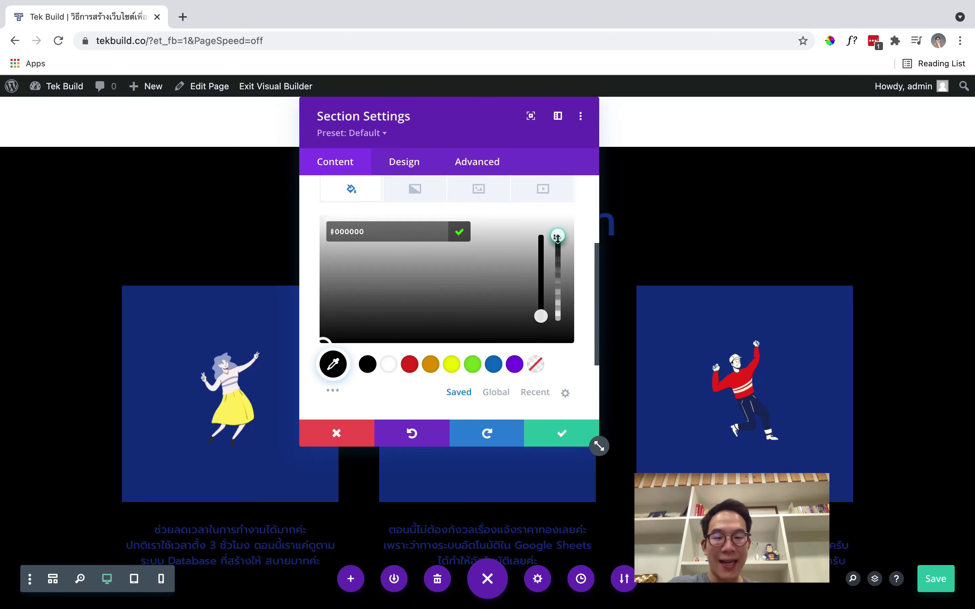
{"action": "left_click_drag", "start_coordinate": [558, 237], "coordinate": [556, 310]}
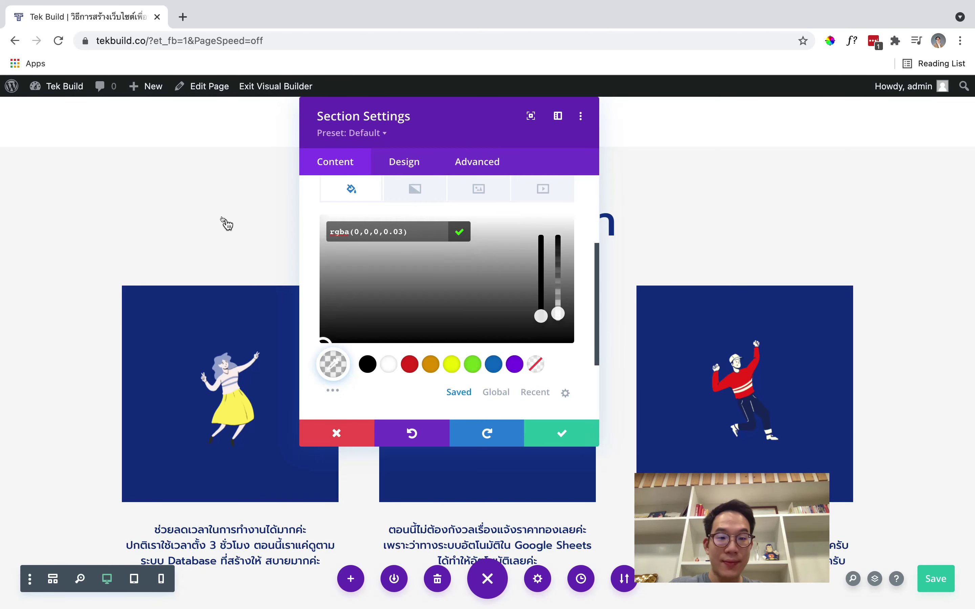
{"action": "scroll", "coordinate": [224, 222], "scroll_direction": "up", "scroll_amount": 3}
{"action": "left_click", "coordinate": [558, 428]}
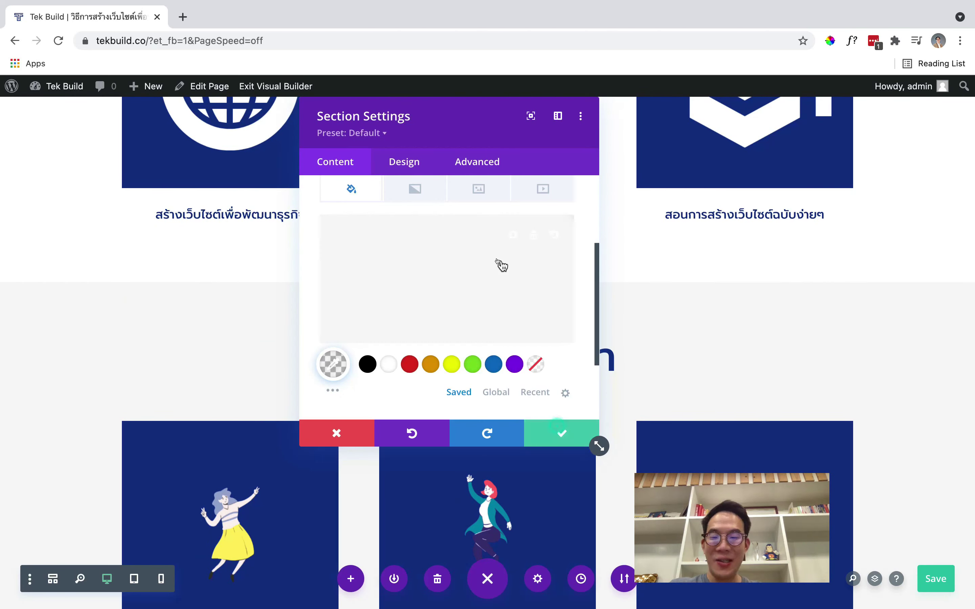
{"action": "scroll", "coordinate": [549, 394], "scroll_direction": "up", "scroll_amount": 10}
{"action": "scroll", "coordinate": [547, 385], "scroll_direction": "down", "scroll_amount": 10}
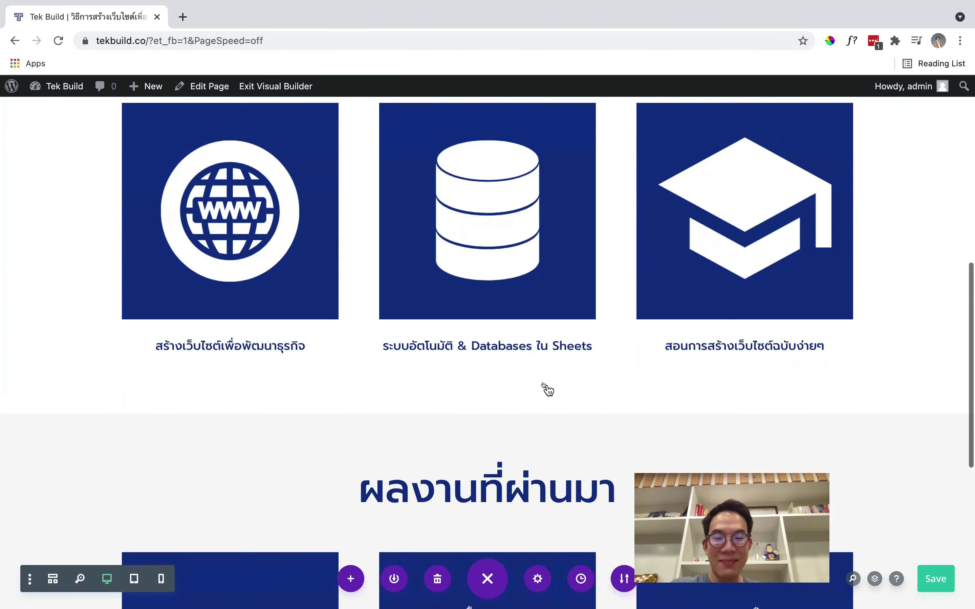
{"action": "scroll", "coordinate": [829, 463], "scroll_direction": "down", "scroll_amount": 3}
{"action": "scroll", "coordinate": [830, 464], "scroll_direction": "down", "scroll_amount": 6}
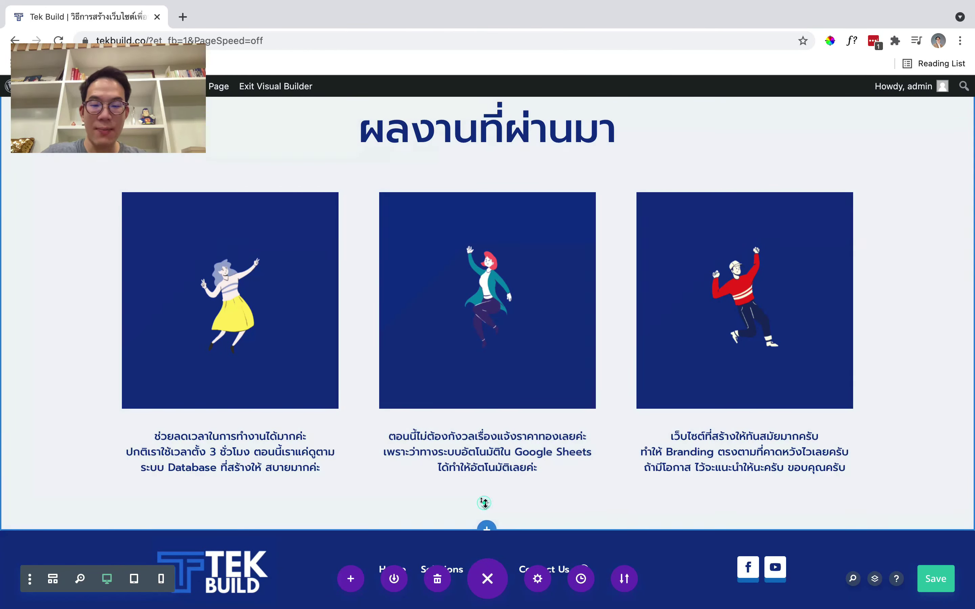
Add a regular one-column section with a Text module reading 'วิดีโอฟรี สอนสร้างเว็บไซต์'
{"action": "left_click", "coordinate": [487, 526]}
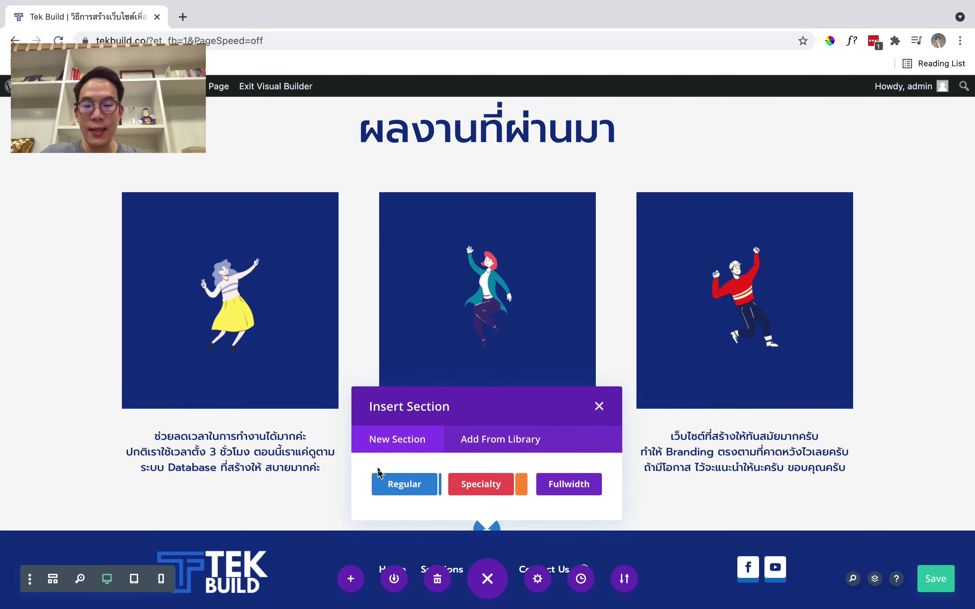
{"action": "left_click", "coordinate": [383, 483]}
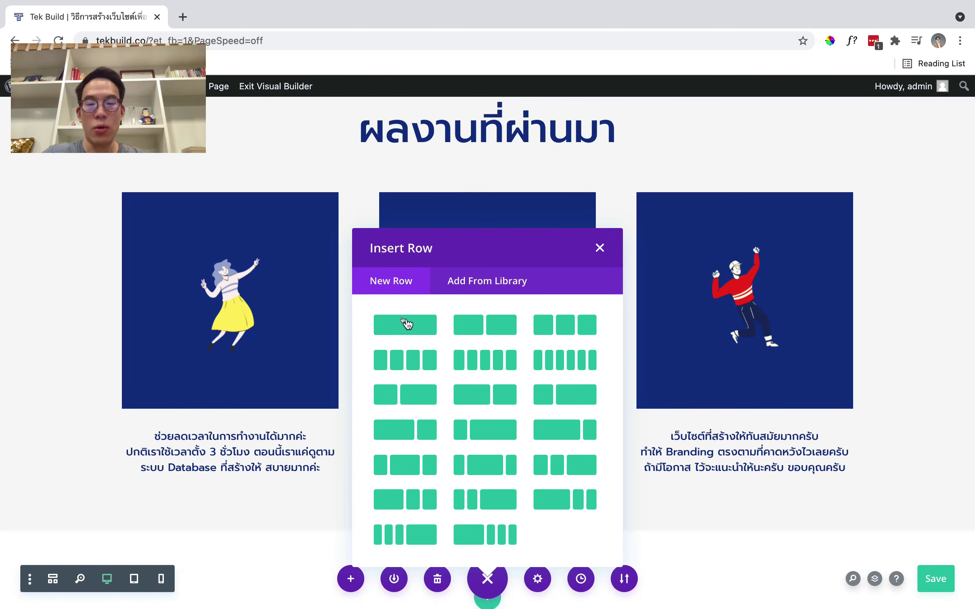
{"action": "left_click", "coordinate": [407, 322]}
{"action": "scroll", "coordinate": [438, 322], "scroll_direction": "down", "scroll_amount": 5}
{"action": "type", "text": "text"}
{"action": "left_click", "coordinate": [423, 254]}
{"action": "scroll", "coordinate": [587, 386], "scroll_direction": "down", "scroll_amount": 5}
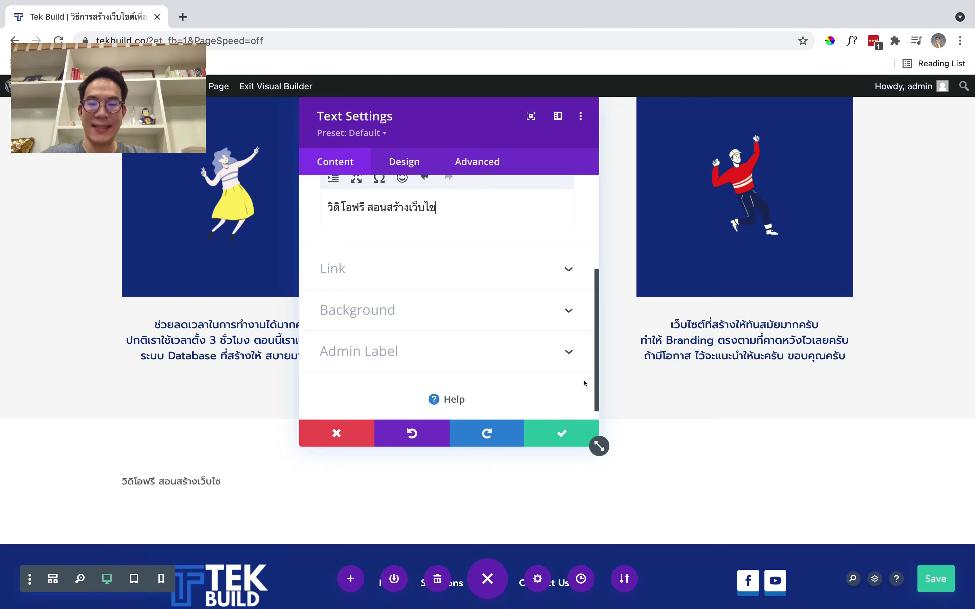
{"action": "key", "text": "BackSpace"}
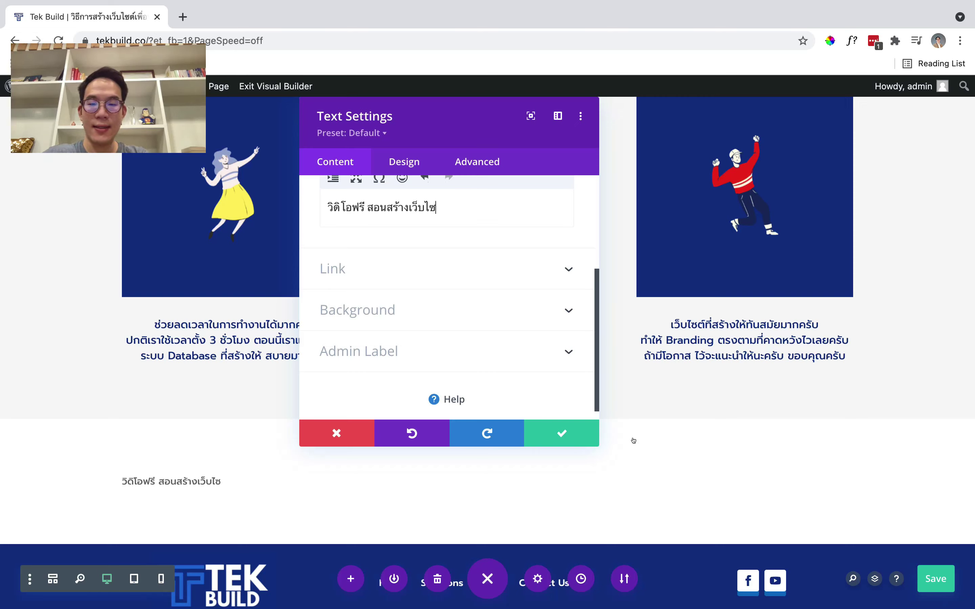
Format the text as Heading 2, center-align the H2, and save the module
{"action": "scroll", "coordinate": [429, 193], "scroll_direction": "up", "scroll_amount": 3}
{"action": "triple_click", "coordinate": [375, 331]}
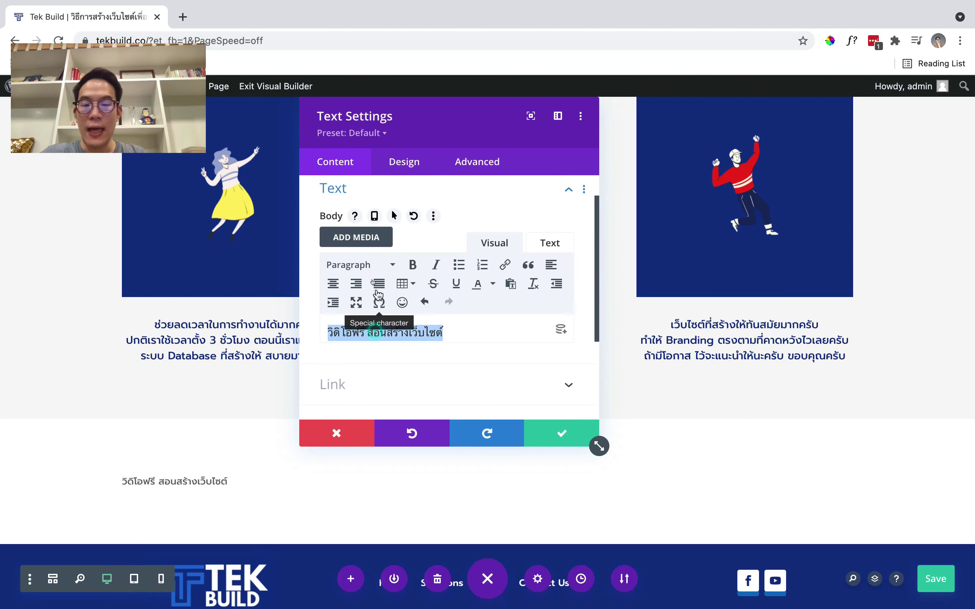
{"action": "left_click", "coordinate": [378, 265]}
{"action": "left_click", "coordinate": [378, 345]}
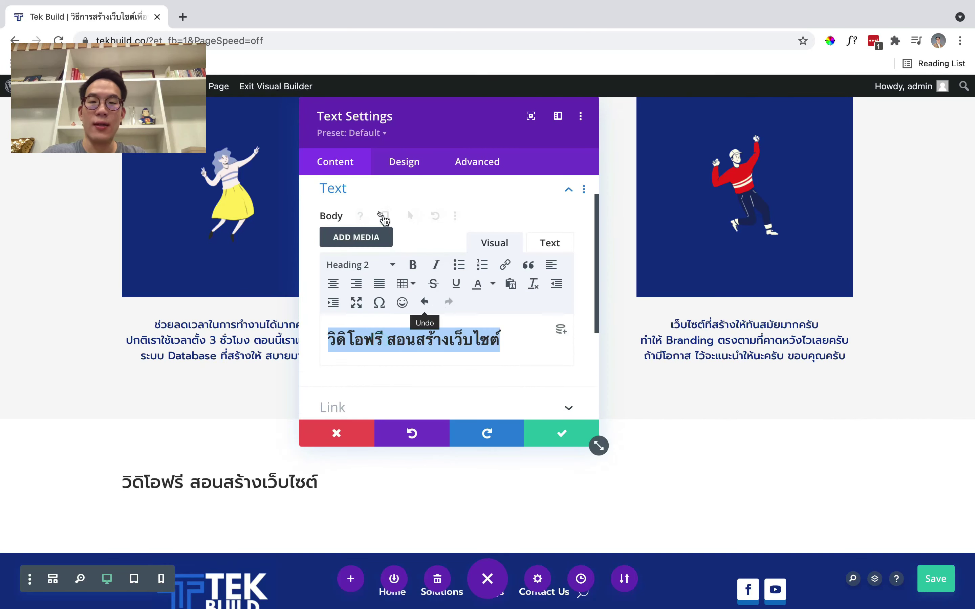
{"action": "left_click", "coordinate": [387, 163]}
{"action": "left_click", "coordinate": [388, 267]}
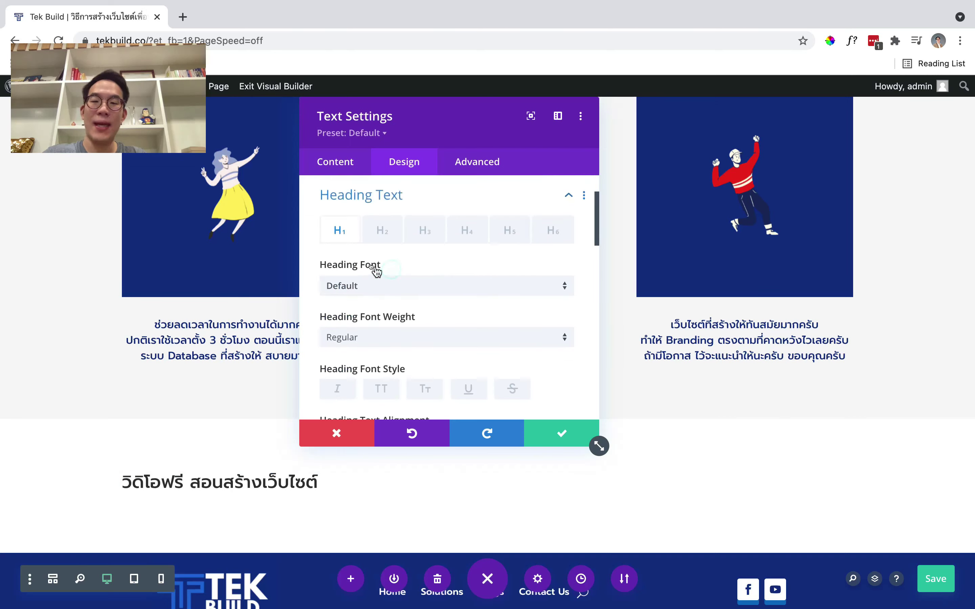
{"action": "left_click", "coordinate": [383, 232]}
{"action": "scroll", "coordinate": [424, 289], "scroll_direction": "down", "scroll_amount": 3}
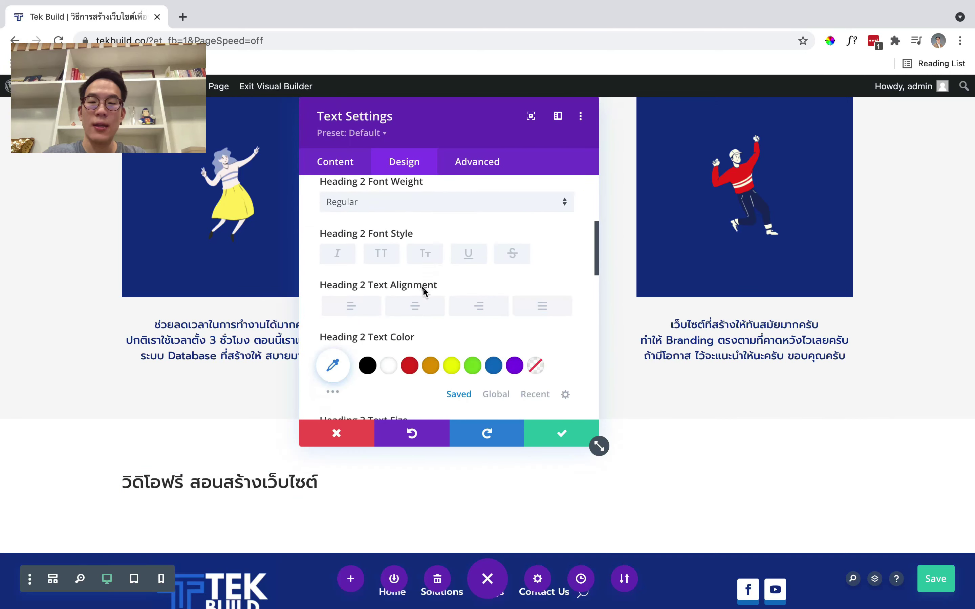
{"action": "left_click", "coordinate": [419, 304]}
{"action": "left_click", "coordinate": [548, 442]}
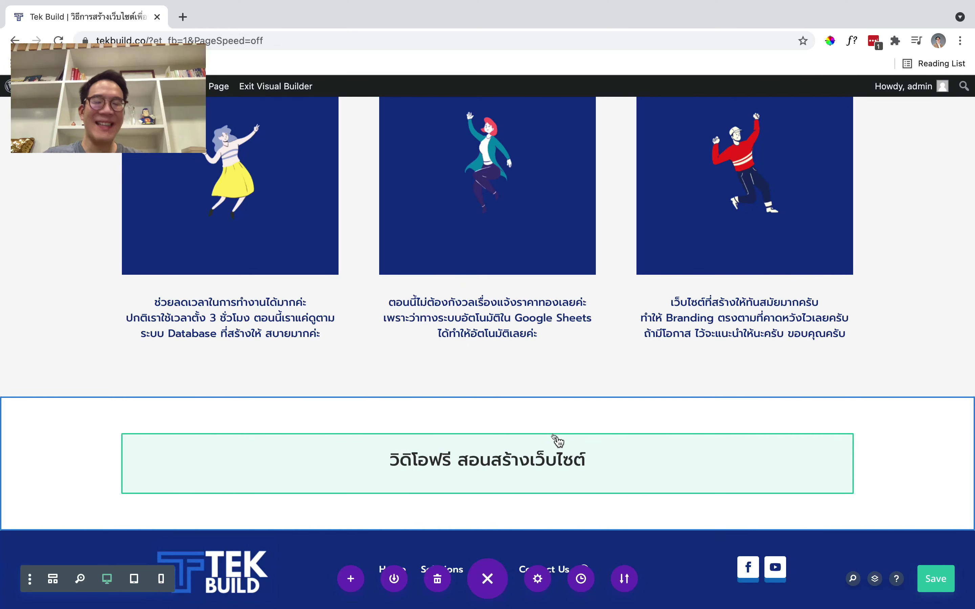
{"action": "scroll", "coordinate": [557, 441], "scroll_direction": "up", "scroll_amount": 8}
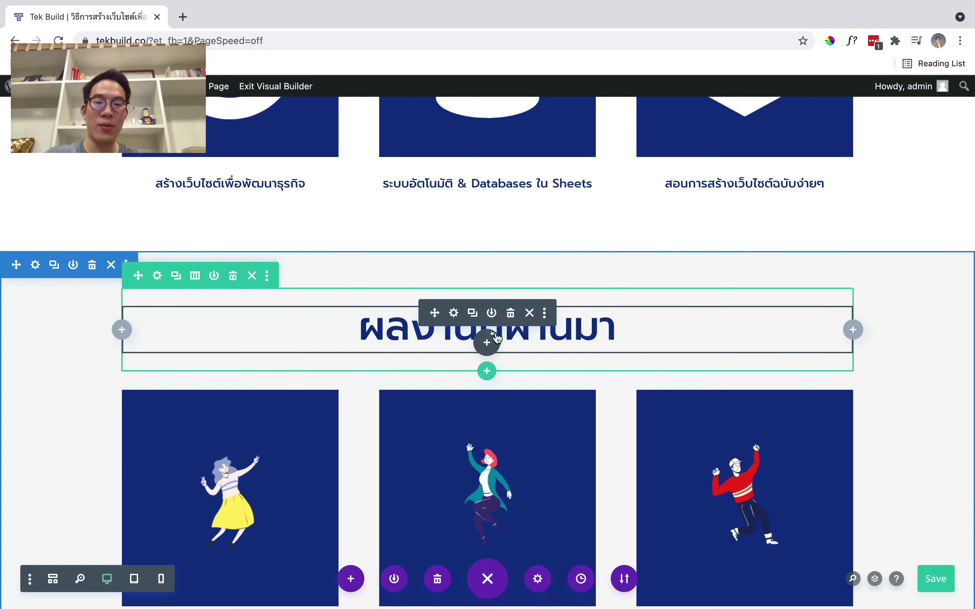
Copy the ผลงานที่ผ่านมา heading's module styles
{"action": "left_click", "coordinate": [544, 313]}
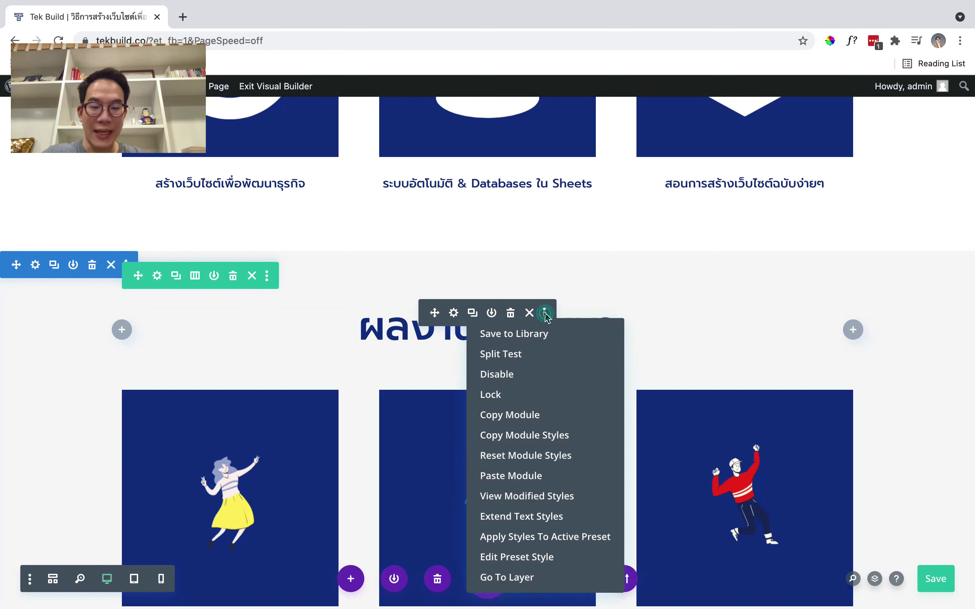
{"action": "left_click", "coordinate": [525, 440]}
{"action": "scroll", "coordinate": [526, 441], "scroll_direction": "down", "scroll_amount": 1}
{"action": "scroll", "coordinate": [548, 393], "scroll_direction": "up", "scroll_amount": 11}
{"action": "scroll", "coordinate": [548, 394], "scroll_direction": "down", "scroll_amount": 20}
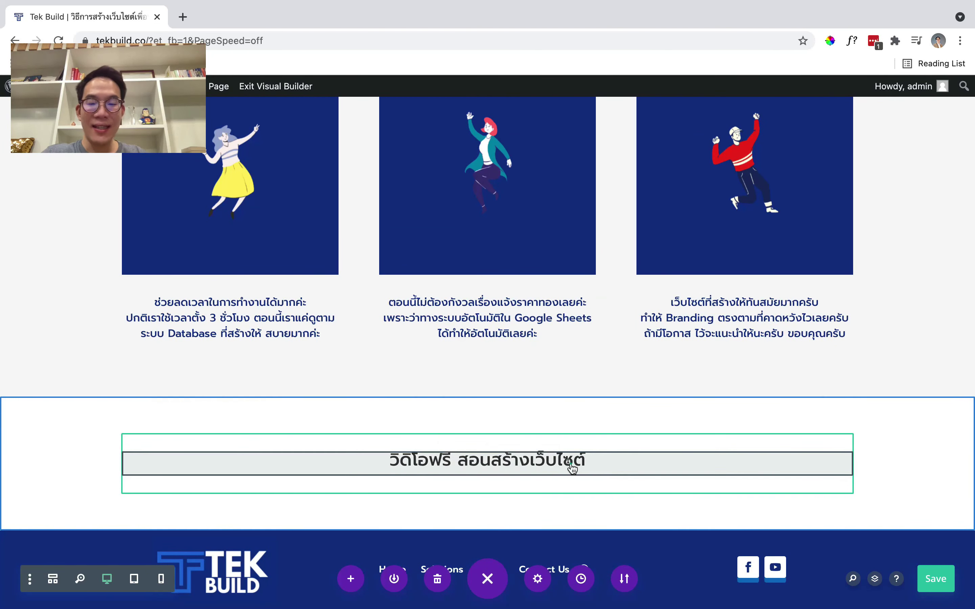
Paste those styles onto the 'วิดีโอฟรี สอนสร้างเว็บไซต์' heading module
{"action": "left_click", "coordinate": [544, 458]}
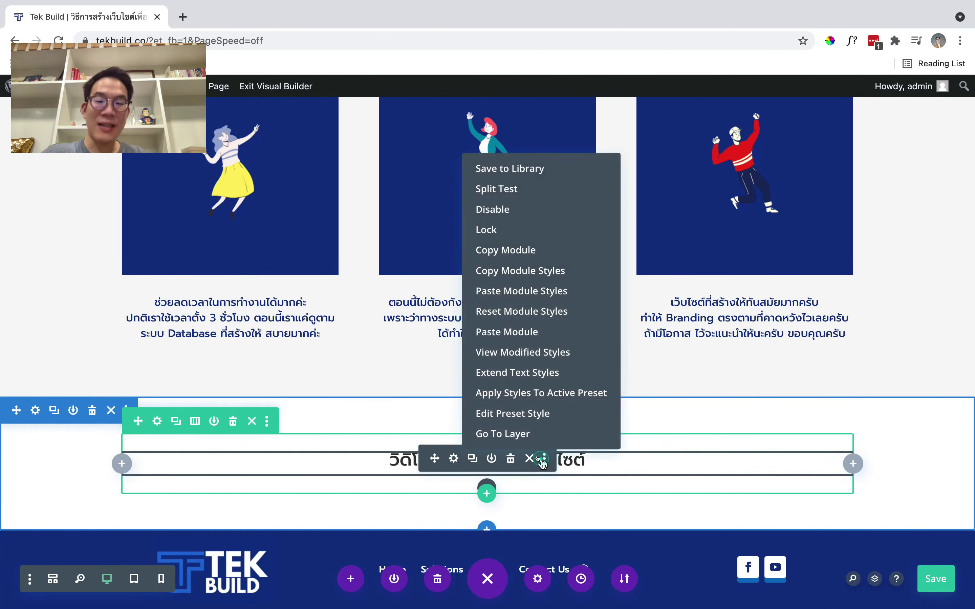
{"action": "left_click", "coordinate": [534, 291]}
{"action": "scroll", "coordinate": [563, 347], "scroll_direction": "up", "scroll_amount": 5}
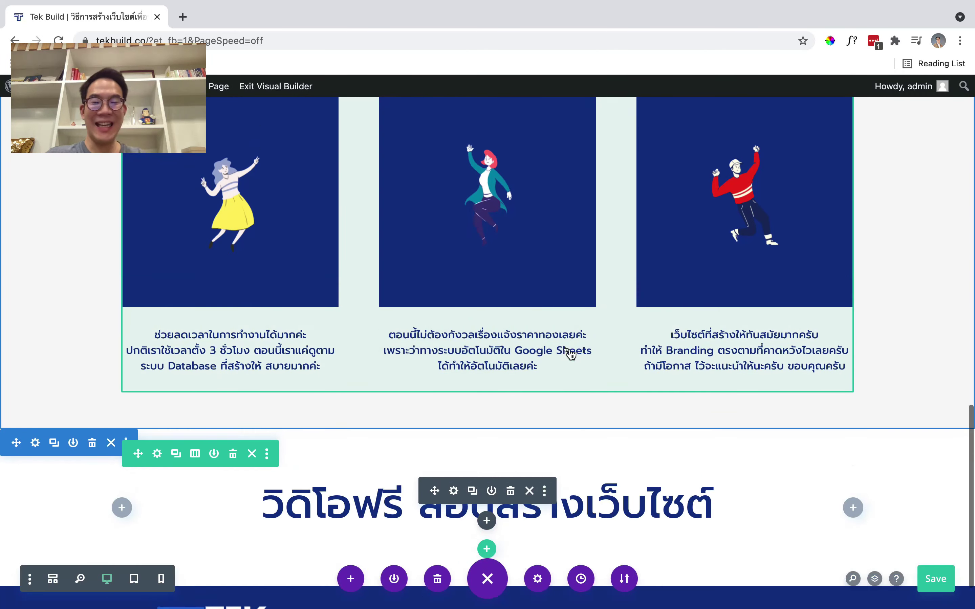
{"action": "scroll", "coordinate": [570, 354], "scroll_direction": "down", "scroll_amount": 5}
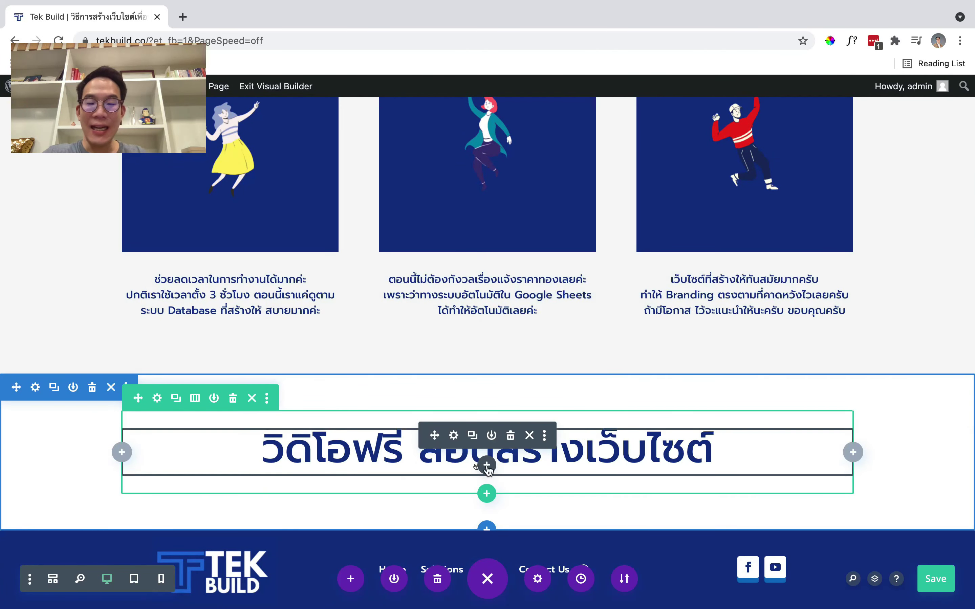
Insert a three-column row below the heading with a Code module in its first column
{"action": "left_click", "coordinate": [486, 493]}
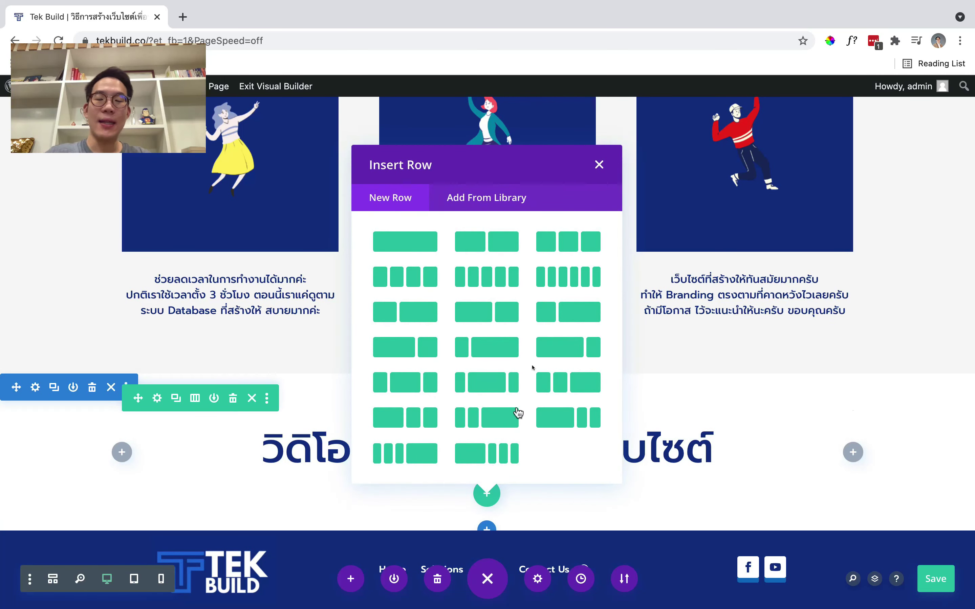
{"action": "left_click", "coordinate": [581, 239]}
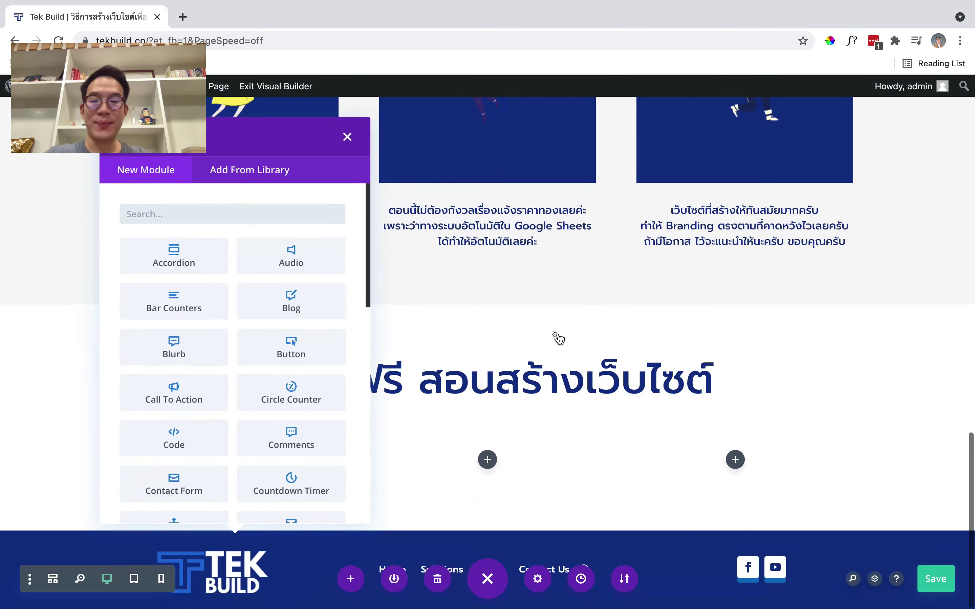
{"action": "type", "text": "code"}
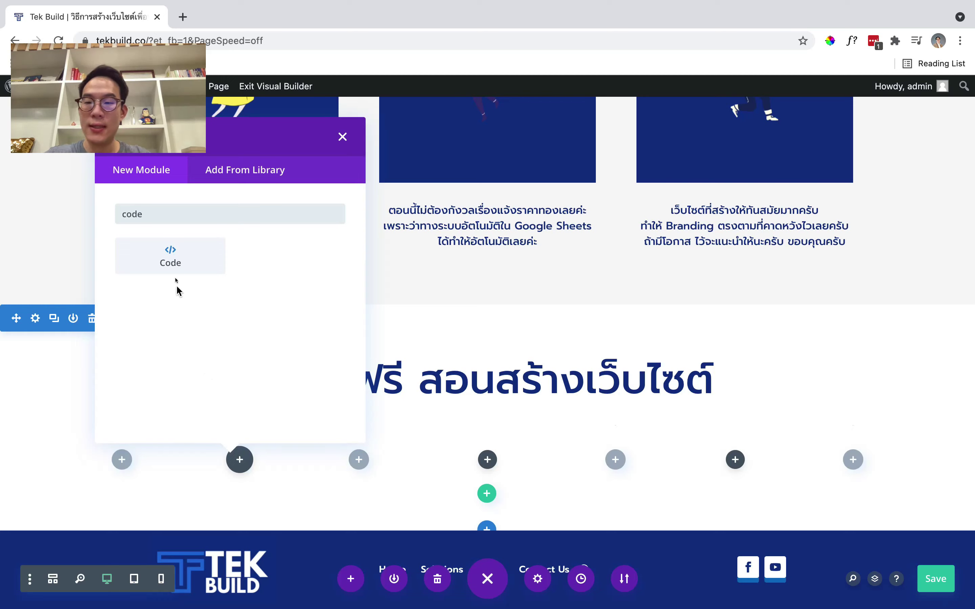
{"action": "left_click", "coordinate": [176, 263]}
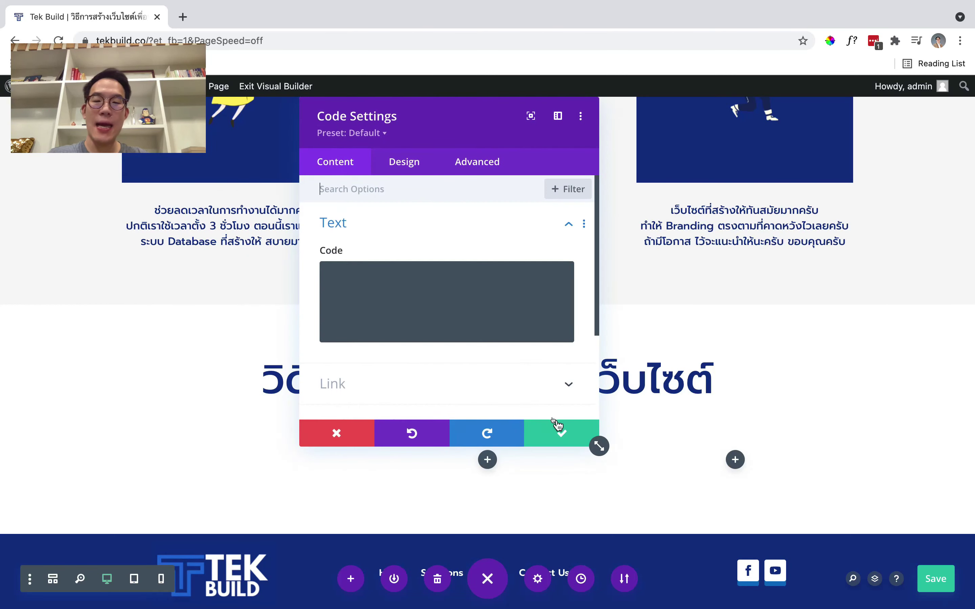
Ready the empty code field and search 'tek build channel' in a new browser tab
{"action": "left_click", "coordinate": [453, 332]}
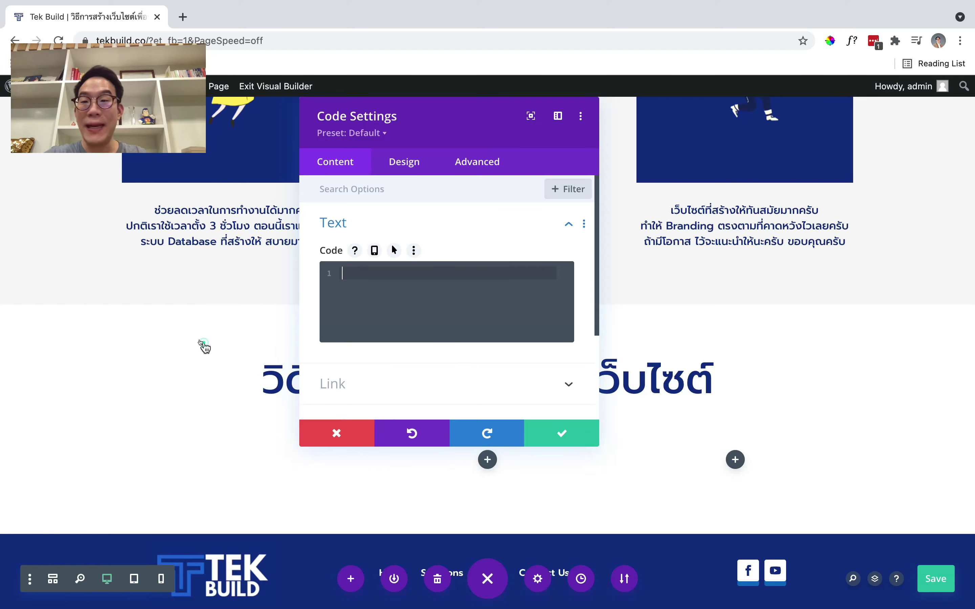
{"action": "key", "text": "super+t"}
{"action": "type", "text": "tek build channel"}
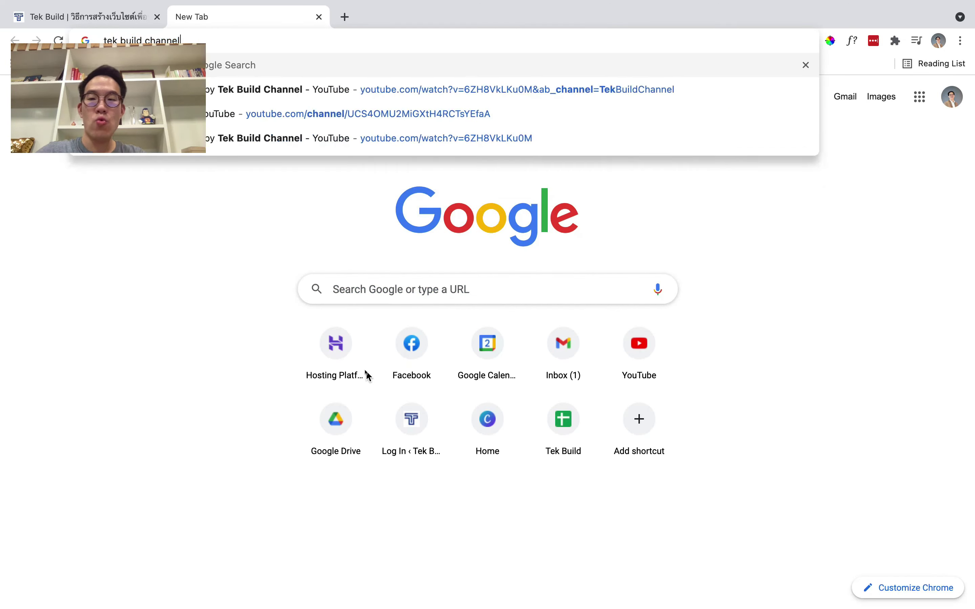
Search 'tek build channel', open its Header & Footer video, then go to the channel home page
{"action": "key", "text": "Return"}
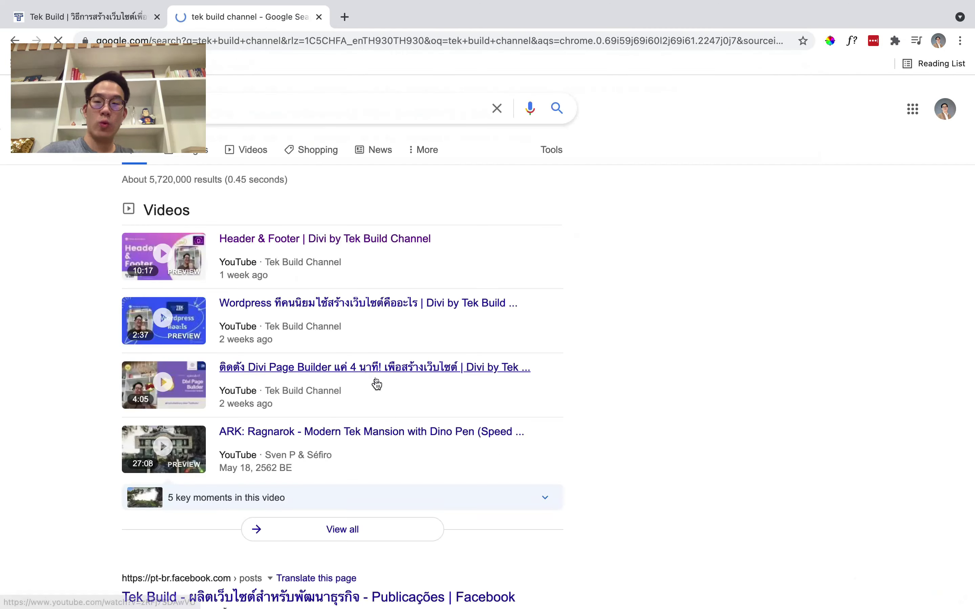
{"action": "scroll", "coordinate": [350, 278], "scroll_direction": "up", "scroll_amount": 1}
{"action": "left_click", "coordinate": [318, 238]}
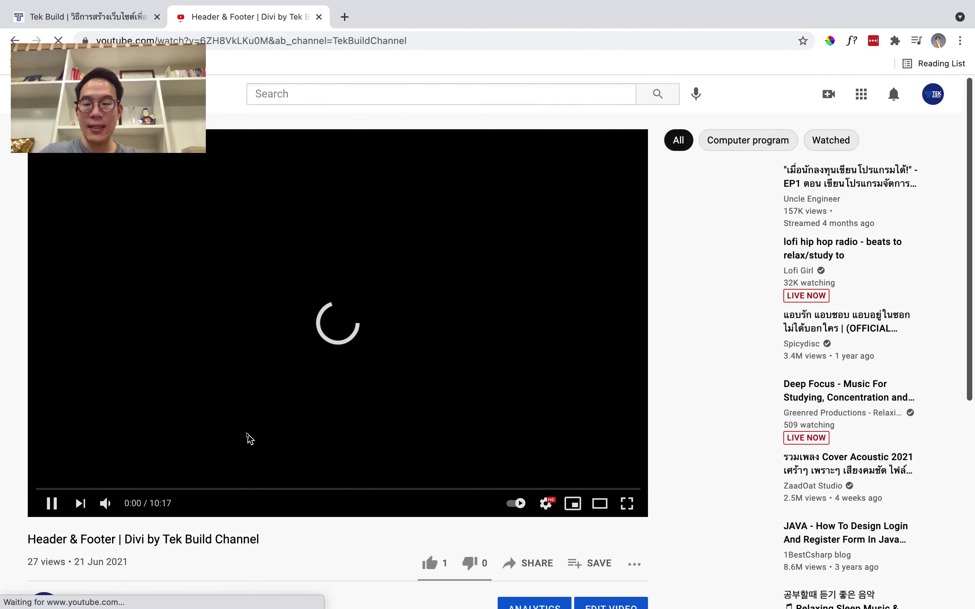
{"action": "scroll", "coordinate": [235, 449], "scroll_direction": "down", "scroll_amount": 4}
{"action": "left_click", "coordinate": [111, 449]}
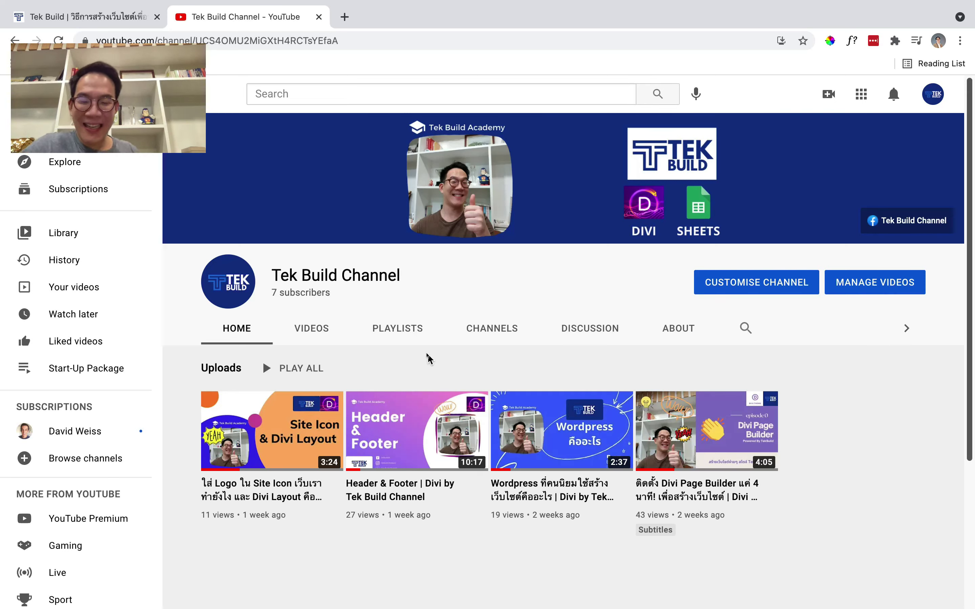
Open the channel's uploads in tabs and pause the Divi Page Builder install video
{"action": "left_click", "coordinate": [255, 421], "text": "super"}
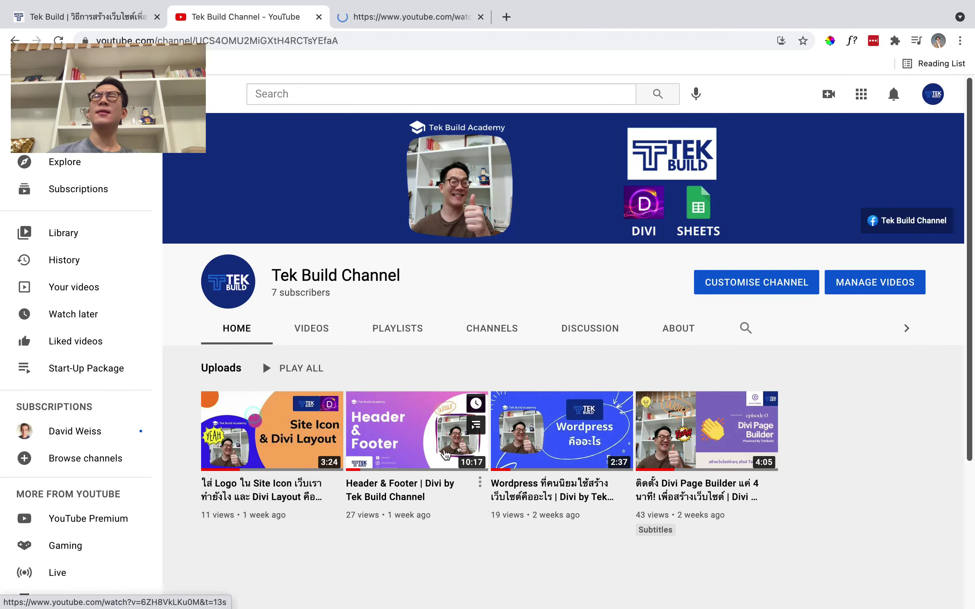
{"action": "left_click", "coordinate": [415, 427], "text": "super"}
{"action": "left_click", "coordinate": [677, 427]}
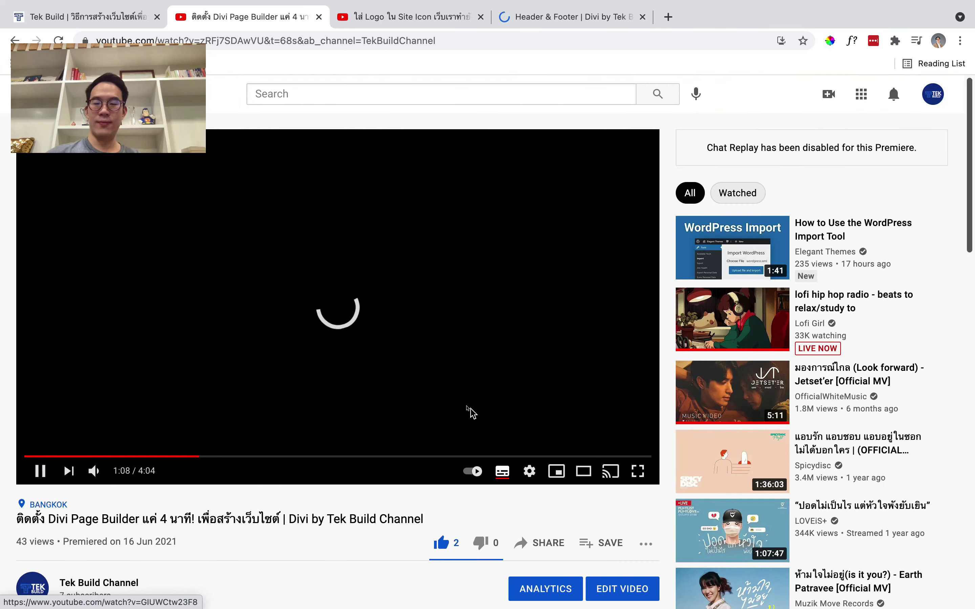
{"action": "left_click", "coordinate": [468, 408]}
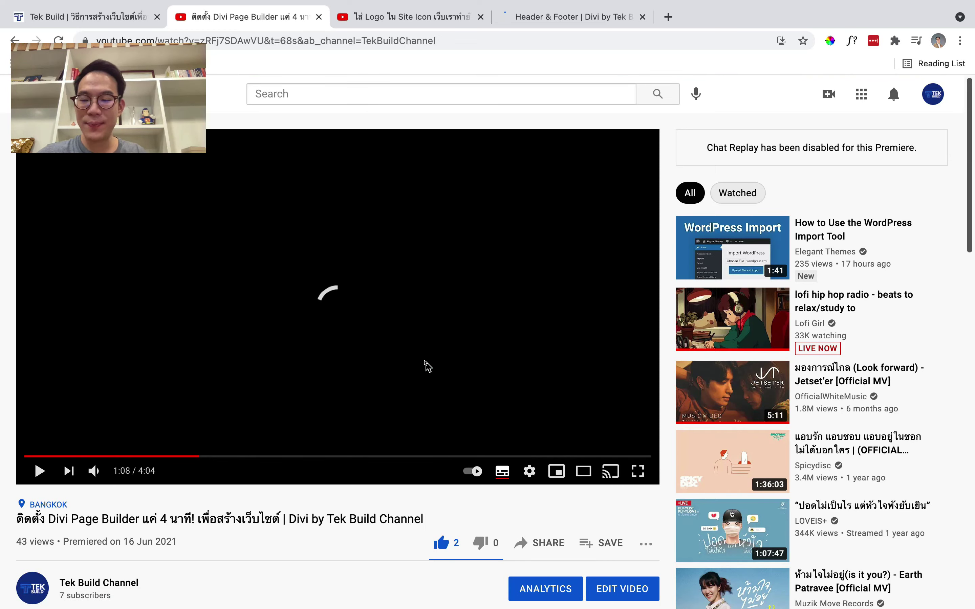
{"action": "scroll", "coordinate": [427, 366], "scroll_direction": "down", "scroll_amount": 4}
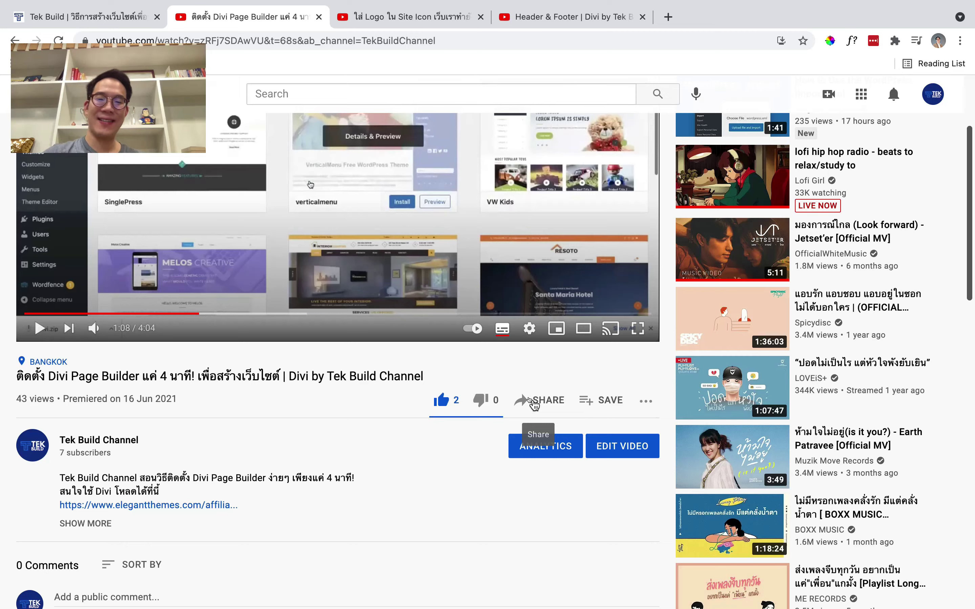
Copy the video's embed iframe code and return to the Tek Build tab
{"action": "left_click", "coordinate": [534, 402]}
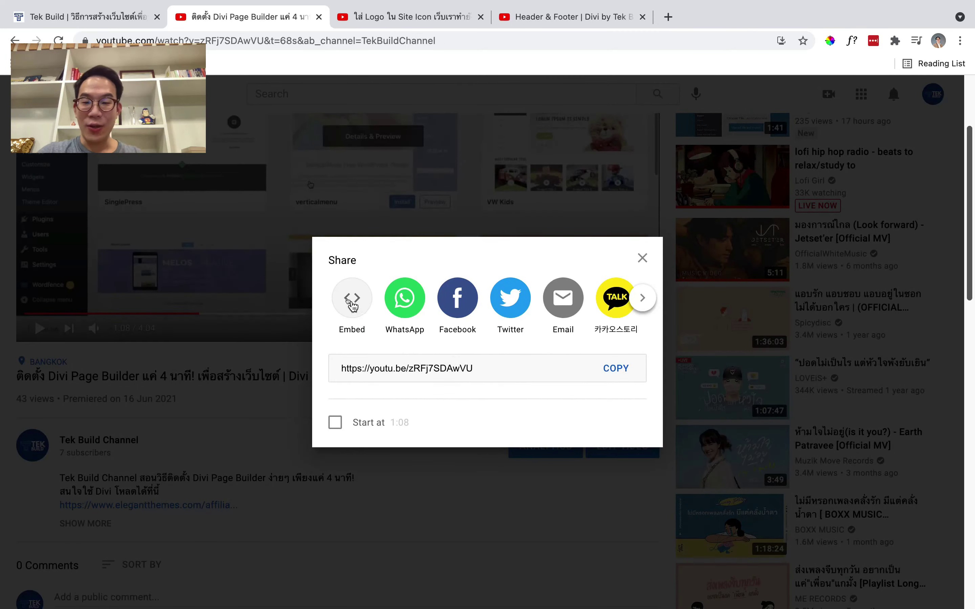
{"action": "left_click", "coordinate": [352, 305]}
{"action": "left_click", "coordinate": [659, 309]}
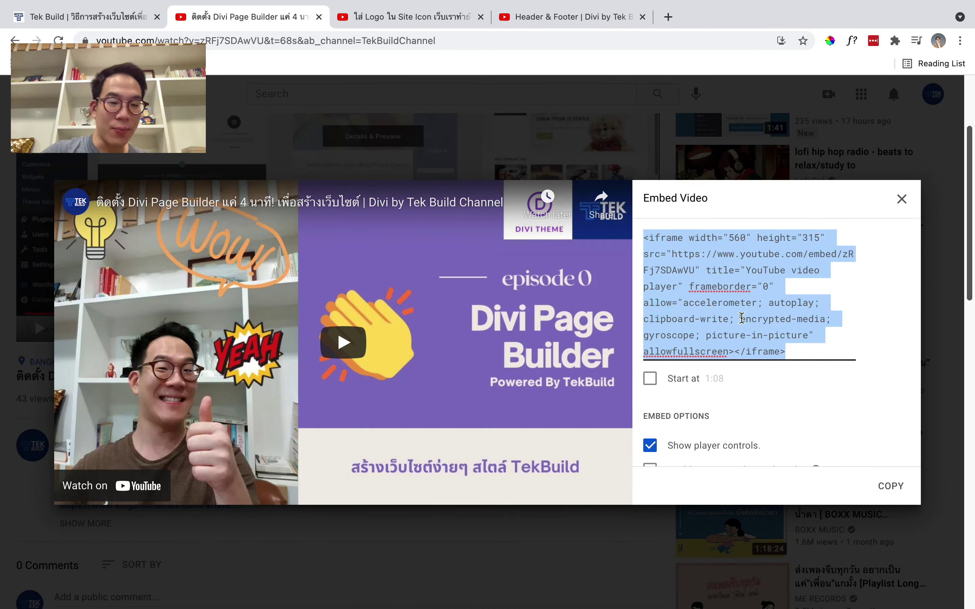
{"action": "left_click", "coordinate": [901, 200]}
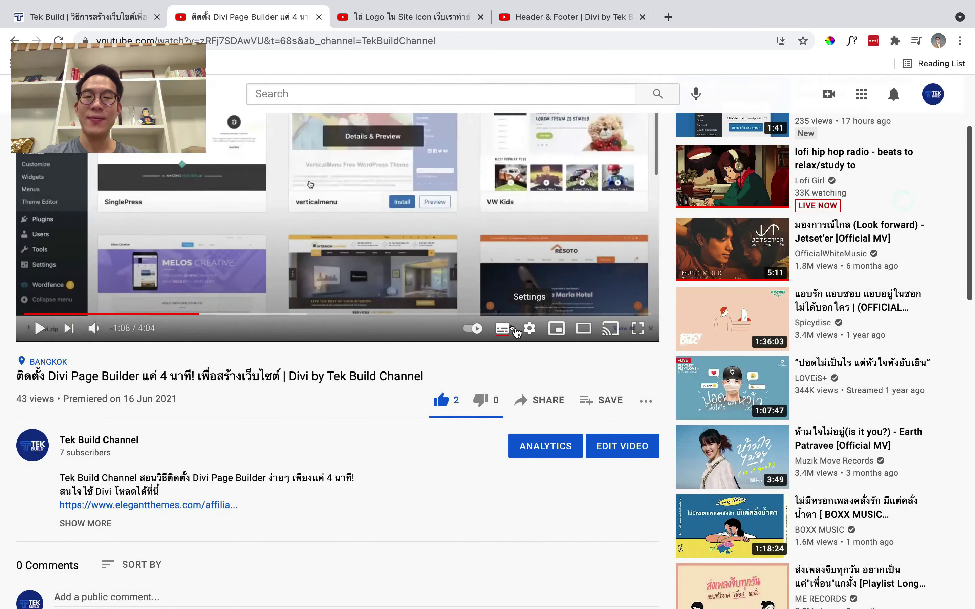
{"action": "key", "text": "ctrl+shift+Tab"}
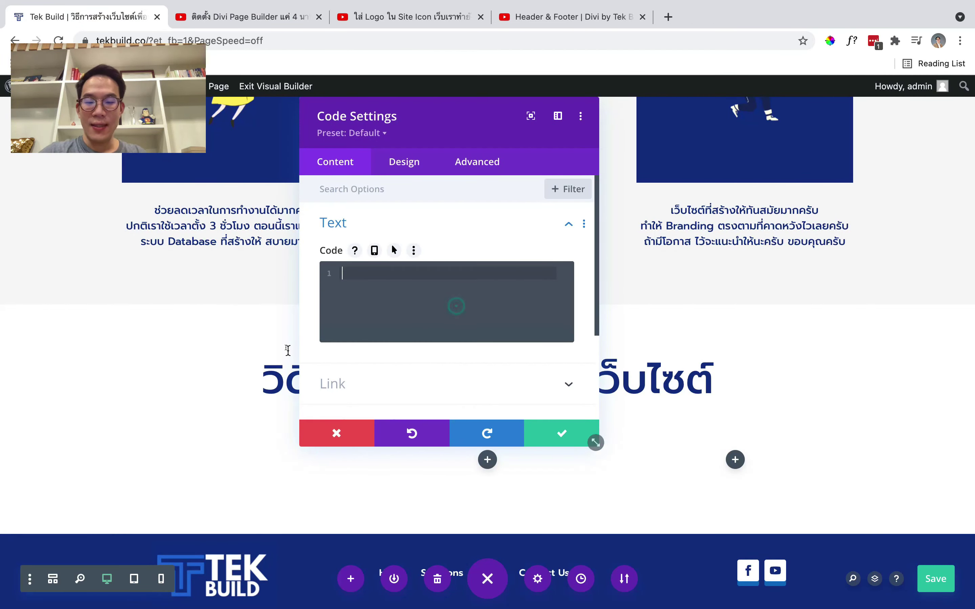
Paste the embed code and append ?autoplay=1&playlist= to the iframe src
{"action": "key", "text": "super+v"}
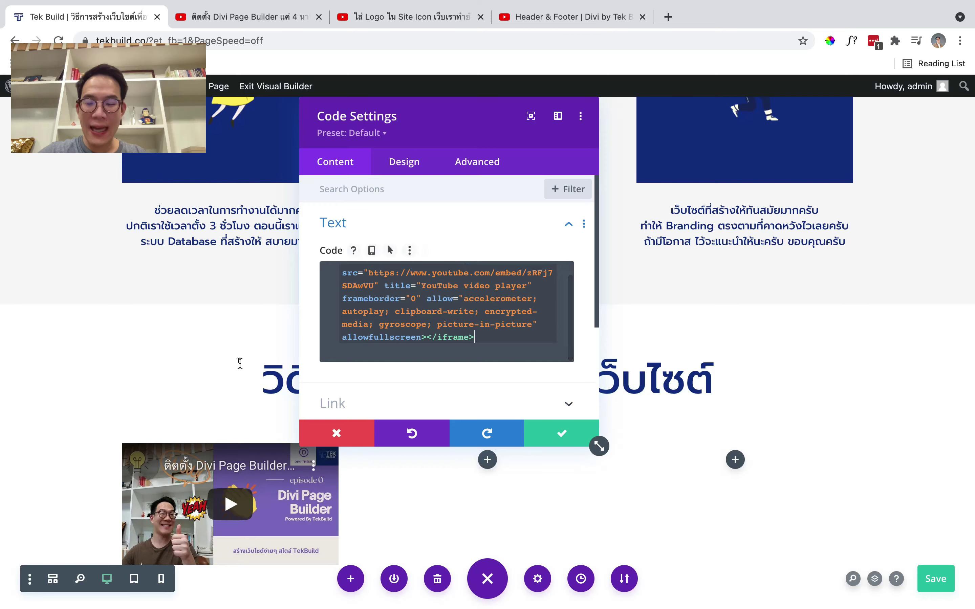
{"action": "scroll", "coordinate": [254, 401], "scroll_direction": "down", "scroll_amount": 3}
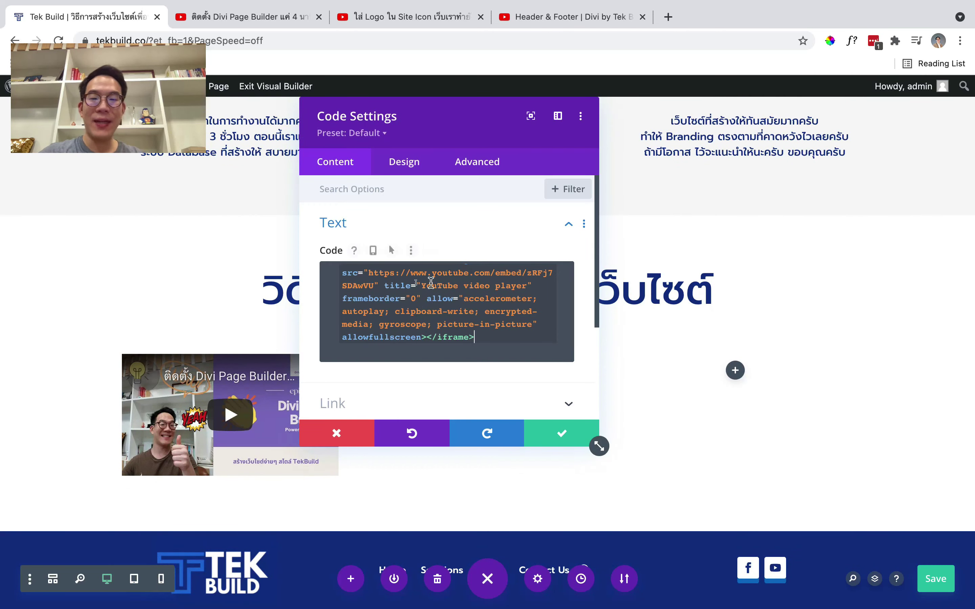
{"action": "key", "text": "super+a"}
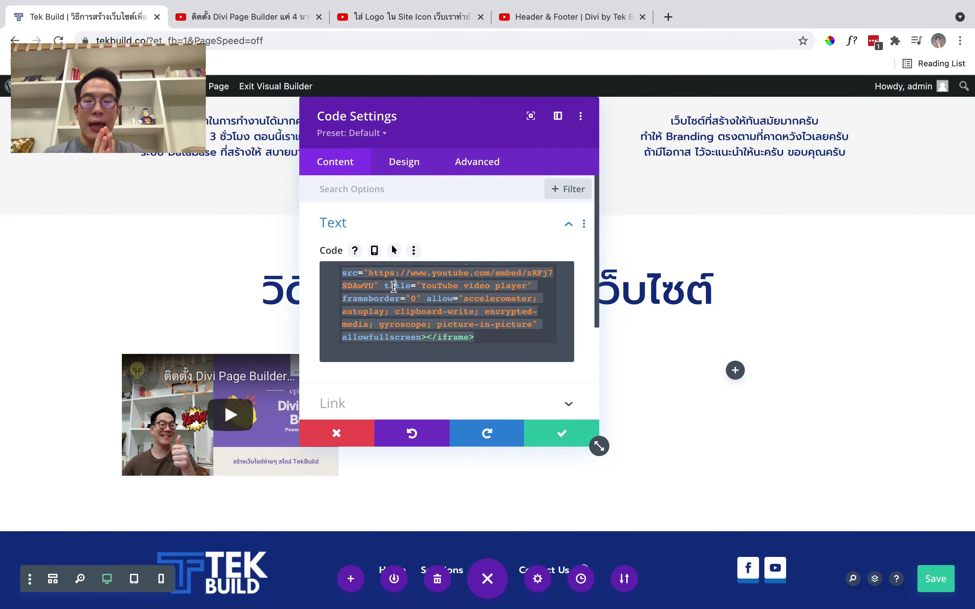
{"action": "scroll", "coordinate": [394, 286], "scroll_direction": "up", "scroll_amount": 1}
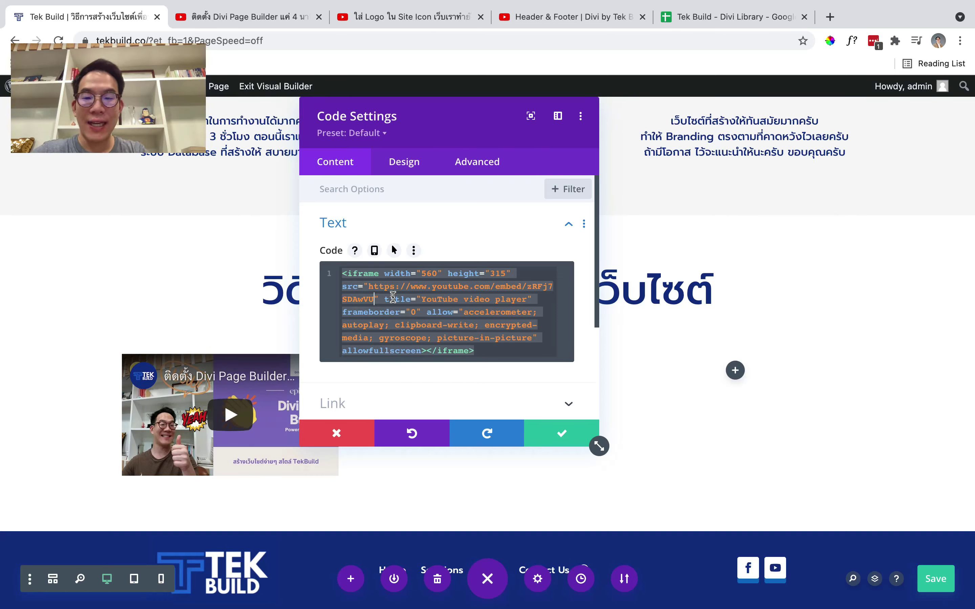
{"action": "type", "text": "?aut"}
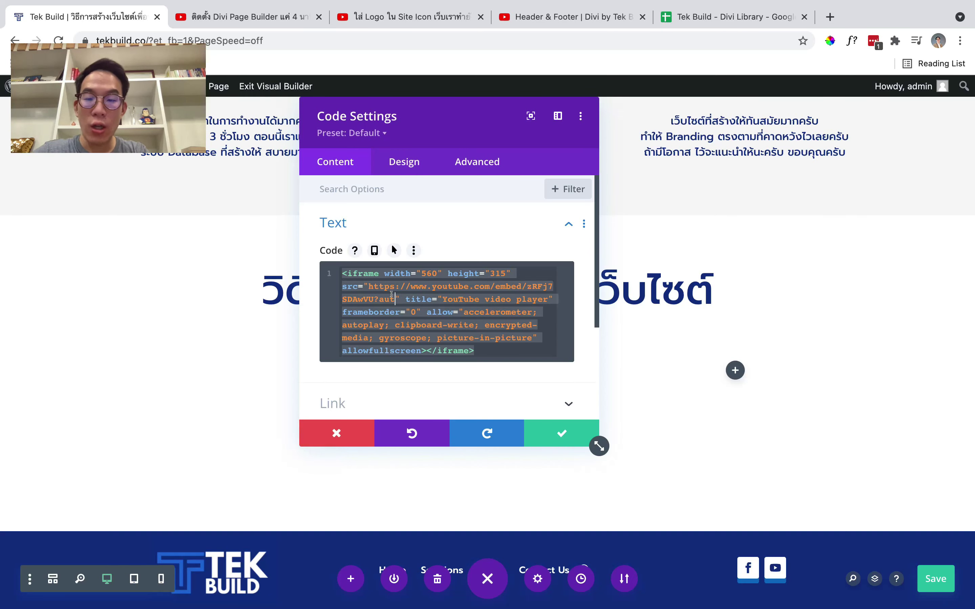
{"action": "type", "text": "oplay=1"}
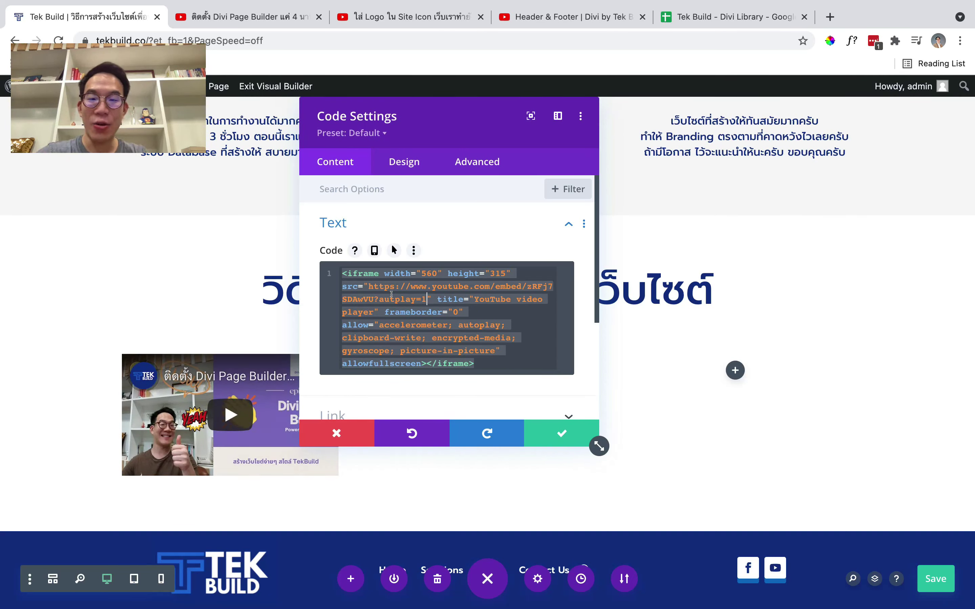
{"action": "key", "text": "BackSpace"}
{"action": "key", "text": "BackSpace"}
{"action": "key", "text": "BackSpace"}
{"action": "key", "text": "BackSpace"}
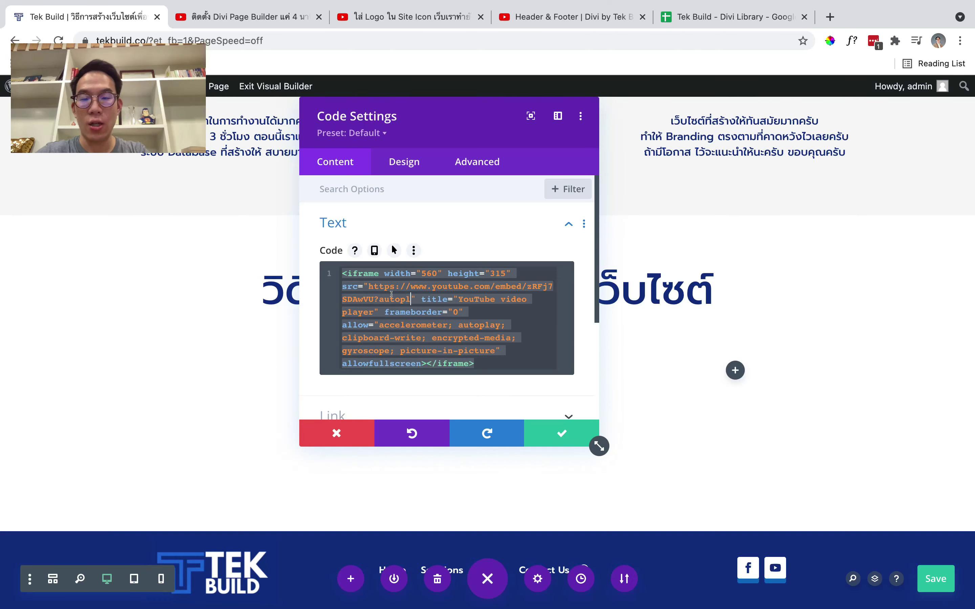
{"action": "type", "text": "ay=1&playlist"}
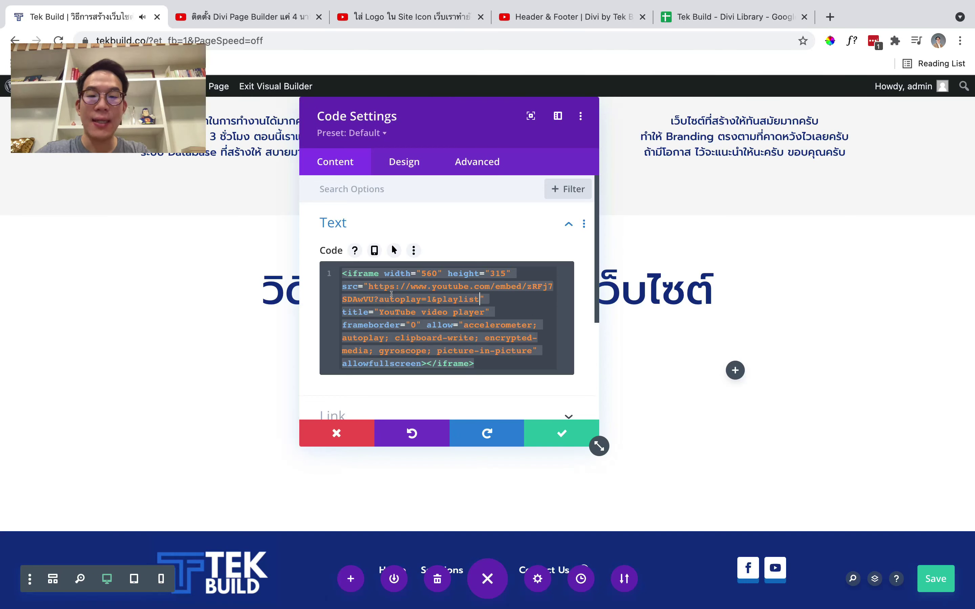
{"action": "type", "text": "="}
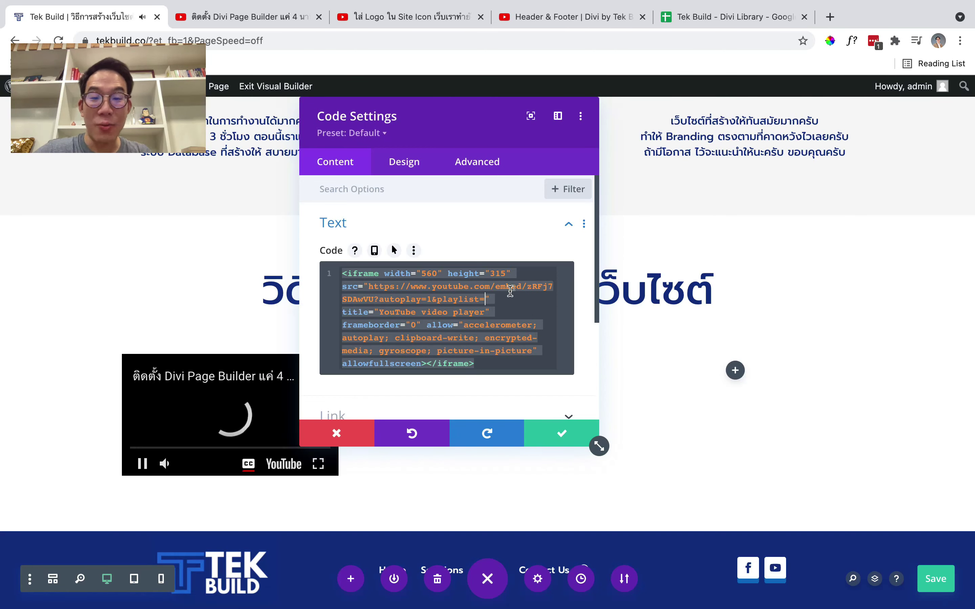
Copy video ID zRFj7SDAwVU after playlist= and add &loop=1 and &mute=1
{"action": "left_click", "coordinate": [526, 287]}
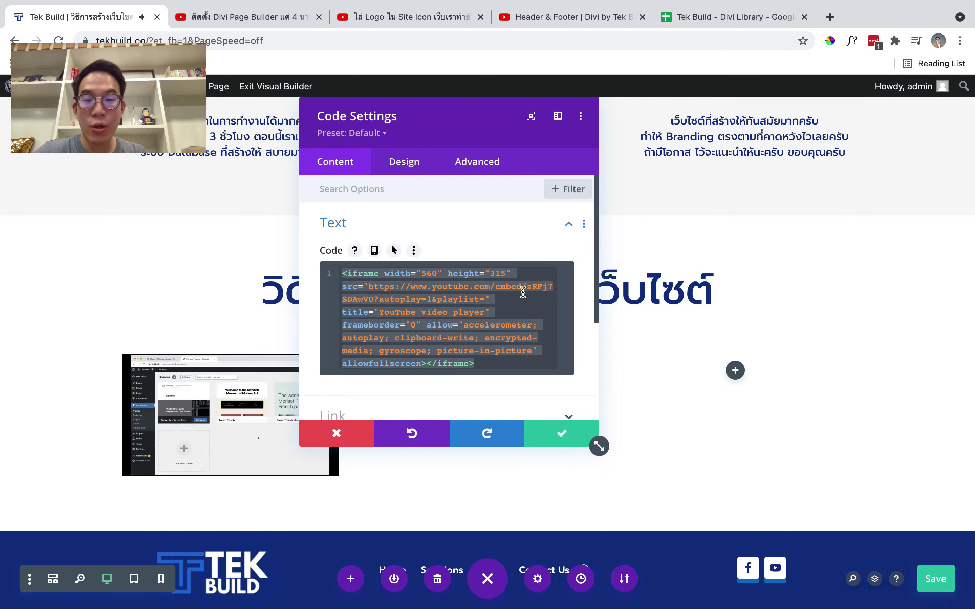
{"action": "left_click_drag", "start_coordinate": [375, 303], "coordinate": [376, 300]}
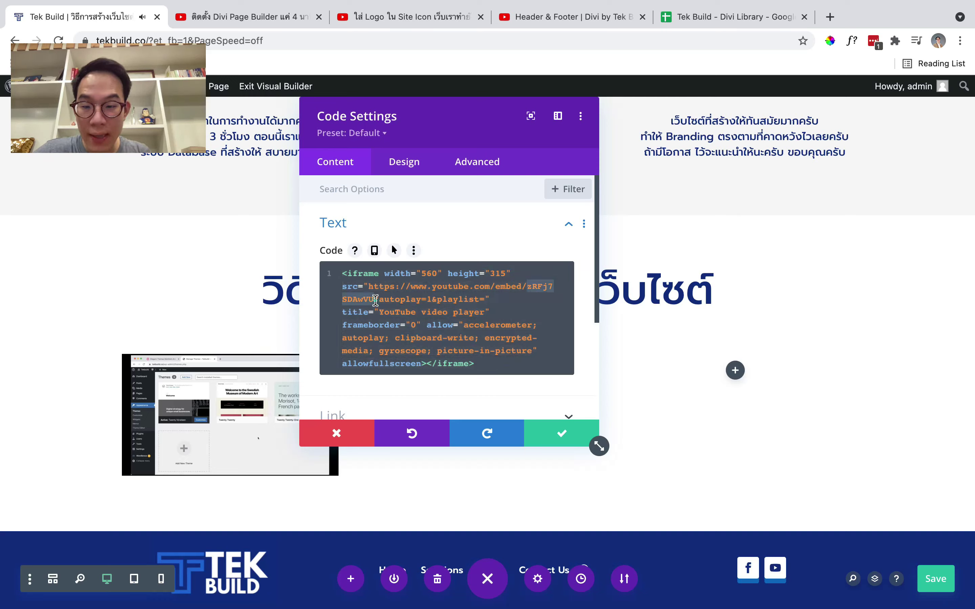
{"action": "key", "text": "ctrl+c"}
{"action": "left_click", "coordinate": [485, 300]}
{"action": "key", "text": "ctrl+v"}
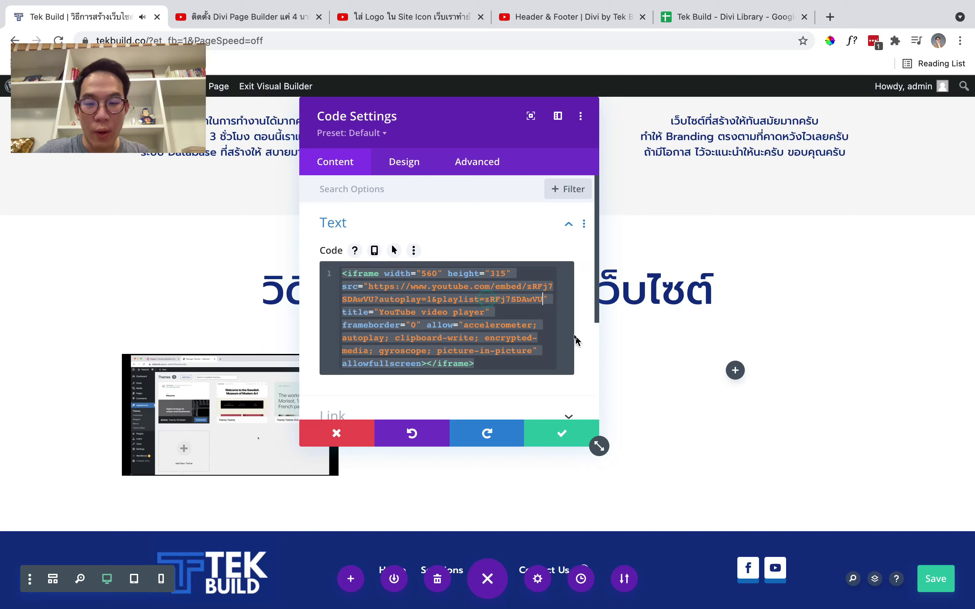
{"action": "type", "text": "&l"}
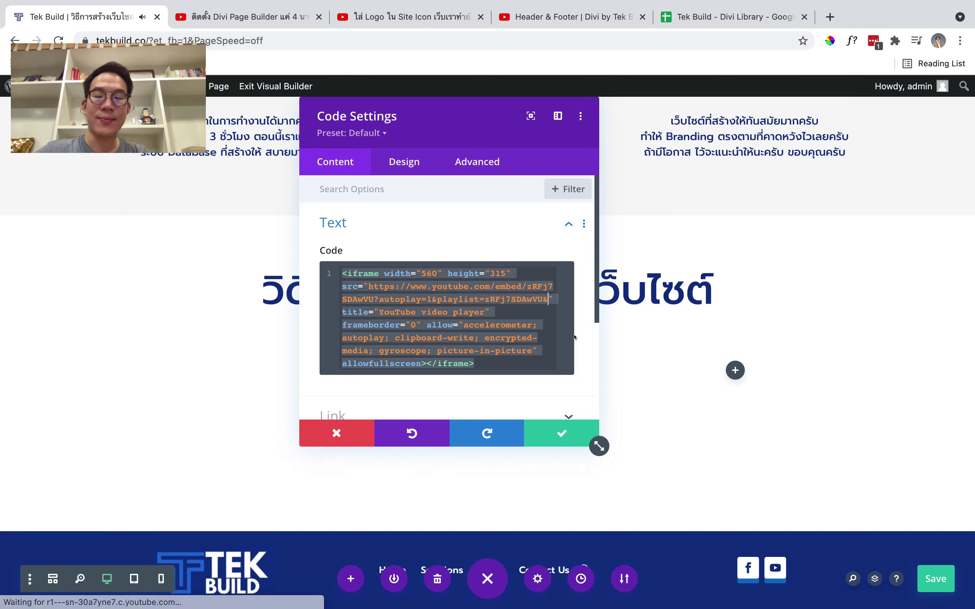
{"action": "type", "text": "oop=1"}
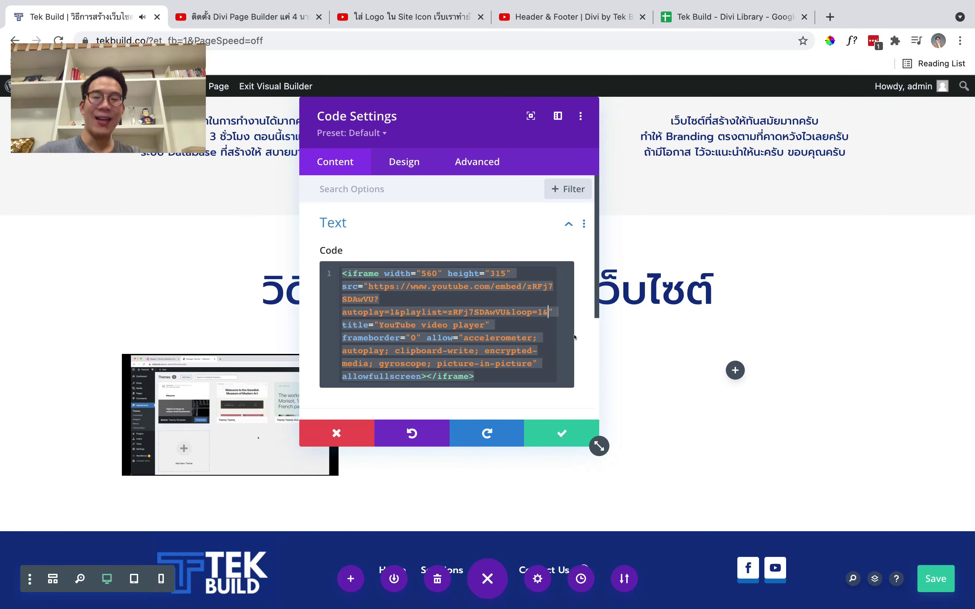
{"action": "key", "text": "BackSpace"}
{"action": "type", "text": "&mute=1"}
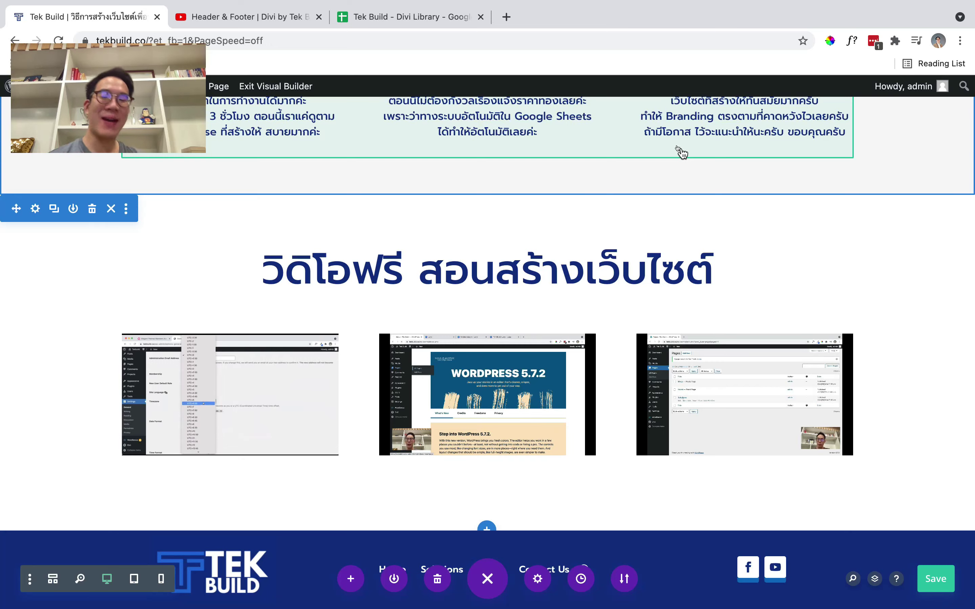
Set the video section's background to the global navy #103289
{"action": "scroll", "coordinate": [504, 307], "scroll_direction": "up", "scroll_amount": 2}
{"action": "scroll", "coordinate": [499, 294], "scroll_direction": "up", "scroll_amount": 10}
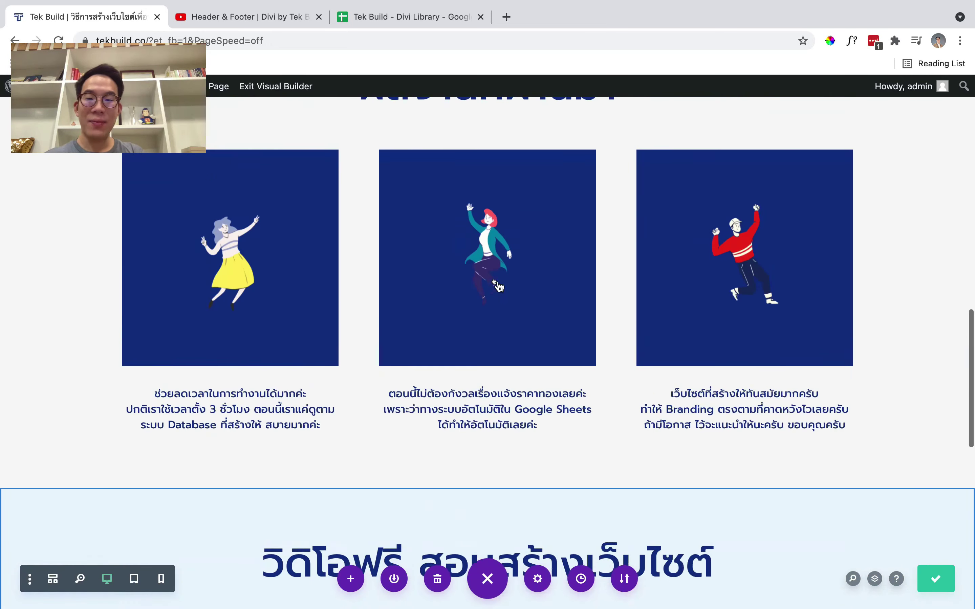
{"action": "scroll", "coordinate": [254, 302], "scroll_direction": "down", "scroll_amount": 8}
{"action": "scroll", "coordinate": [66, 318], "scroll_direction": "down", "scroll_amount": 4}
{"action": "scroll", "coordinate": [67, 318], "scroll_direction": "up", "scroll_amount": 3}
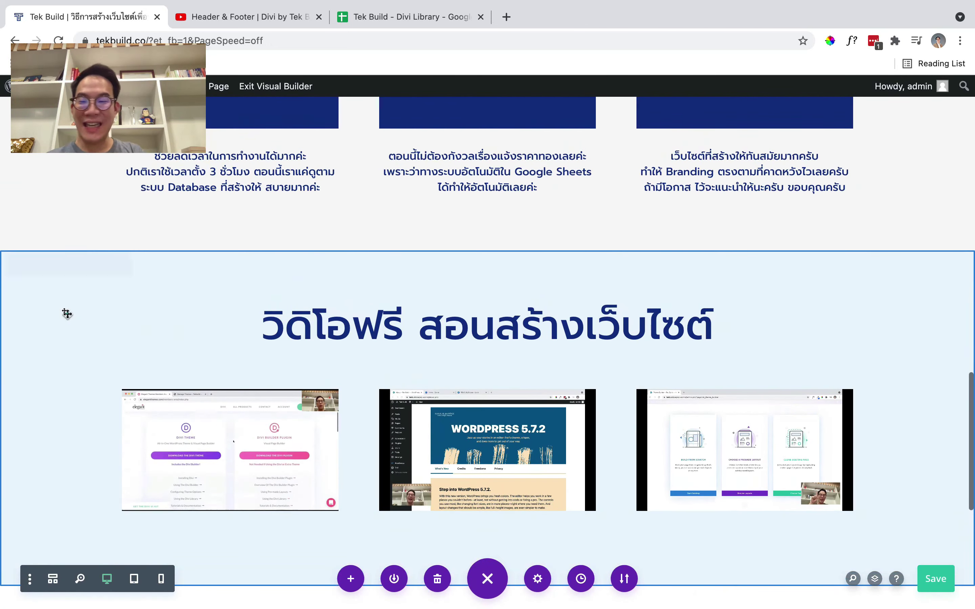
{"action": "left_click", "coordinate": [31, 261]}
{"action": "left_click", "coordinate": [644, 265]}
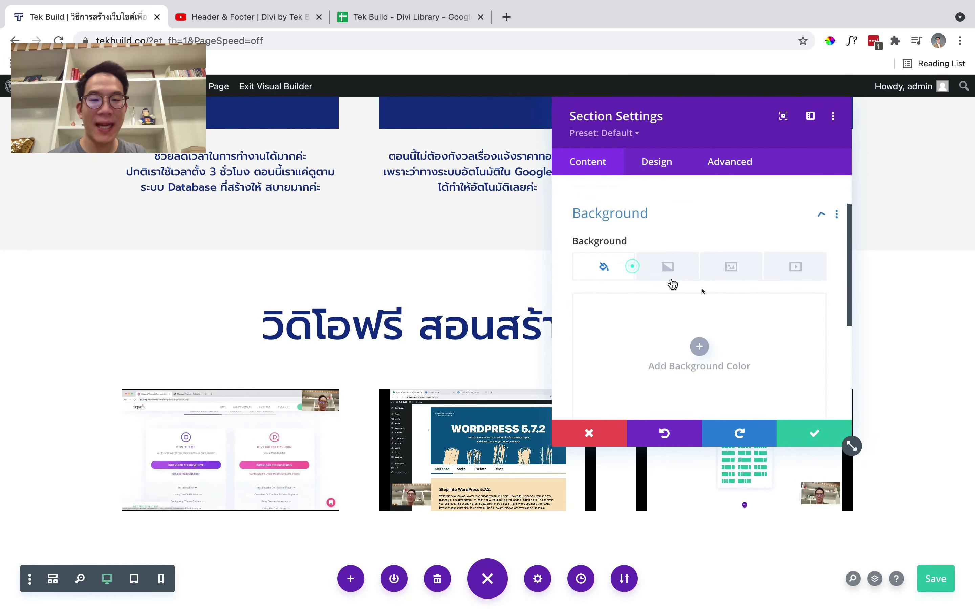
{"action": "scroll", "coordinate": [713, 299], "scroll_direction": "down", "scroll_amount": 5}
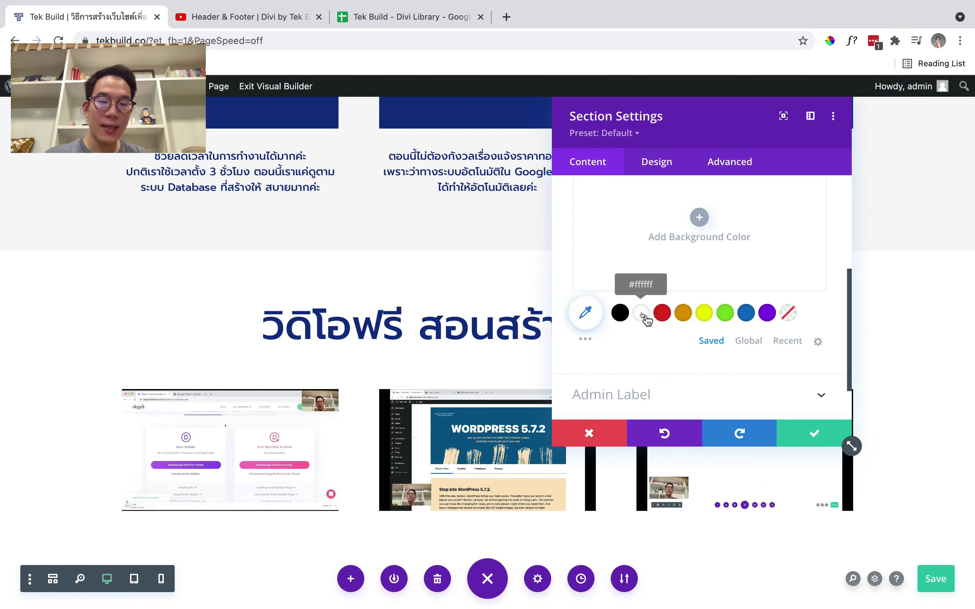
{"action": "left_click", "coordinate": [743, 341]}
{"action": "left_click", "coordinate": [617, 318]}
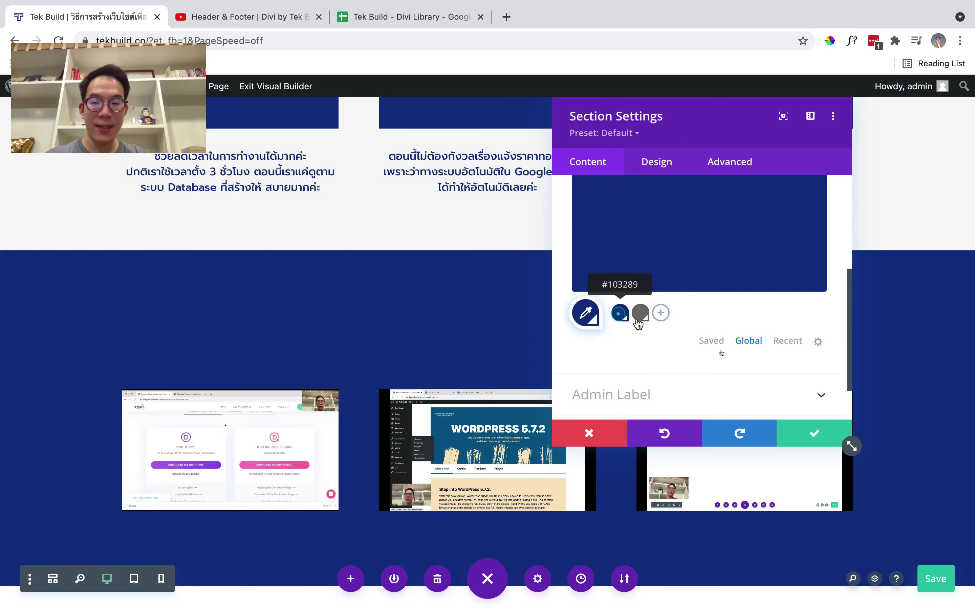
{"action": "left_click", "coordinate": [812, 435]}
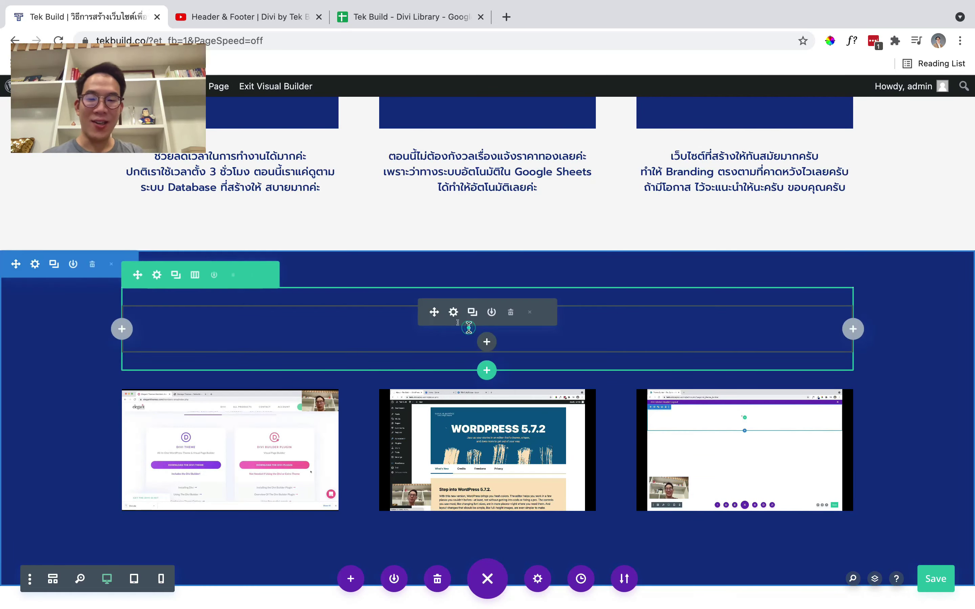
Make the heading's H2 text colour white #ffffff
{"action": "left_click", "coordinate": [452, 313]}
{"action": "left_click", "coordinate": [664, 162]}
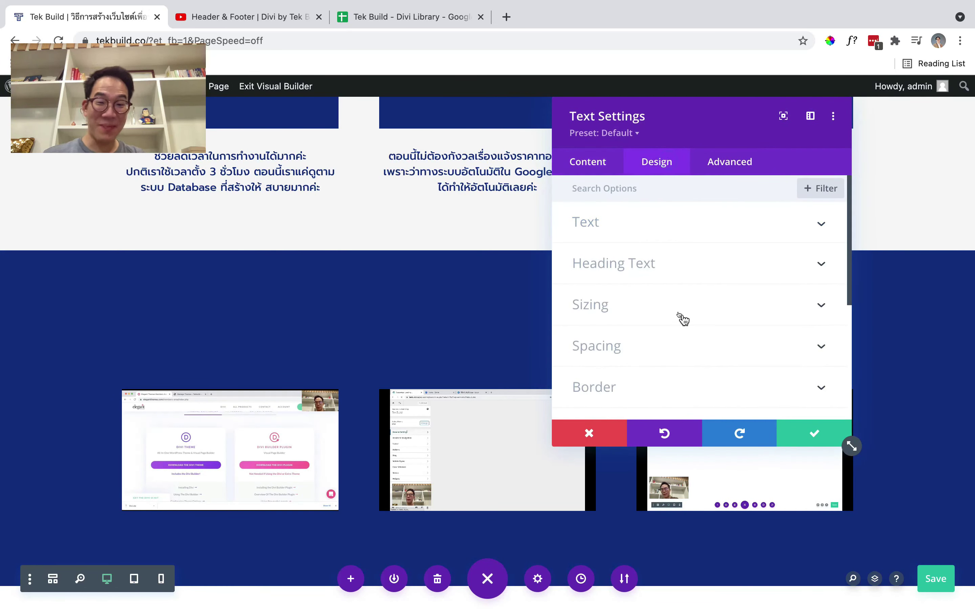
{"action": "scroll", "coordinate": [680, 318], "scroll_direction": "down", "scroll_amount": 1}
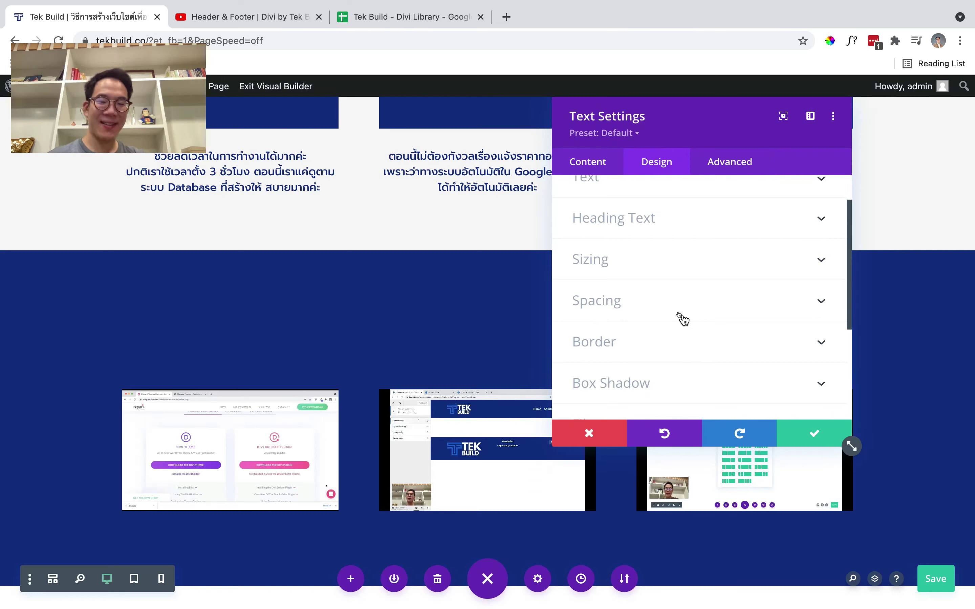
{"action": "left_click", "coordinate": [633, 228]}
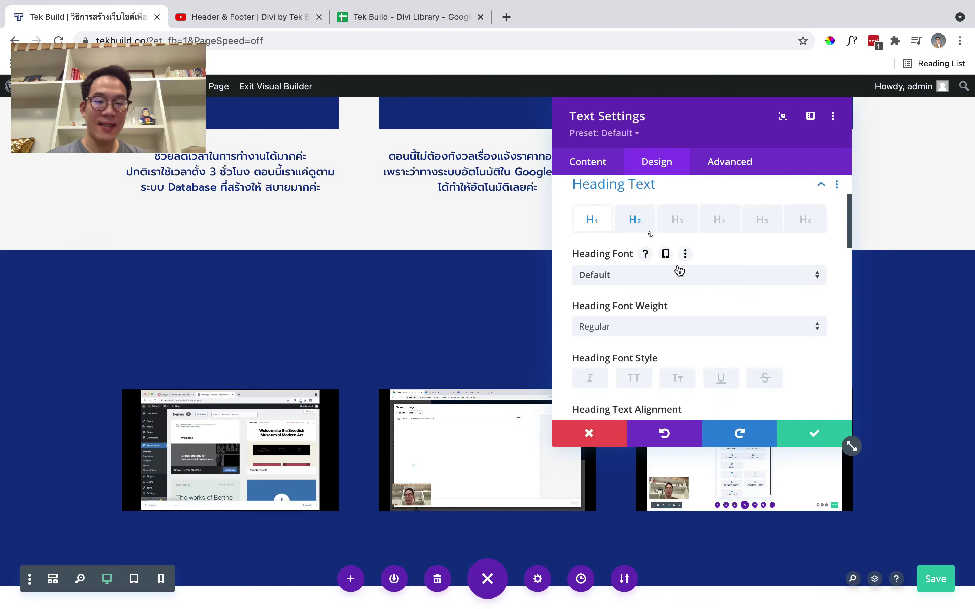
{"action": "left_click", "coordinate": [634, 220]}
{"action": "scroll", "coordinate": [718, 337], "scroll_direction": "down", "scroll_amount": 4}
{"action": "left_click", "coordinate": [644, 331]}
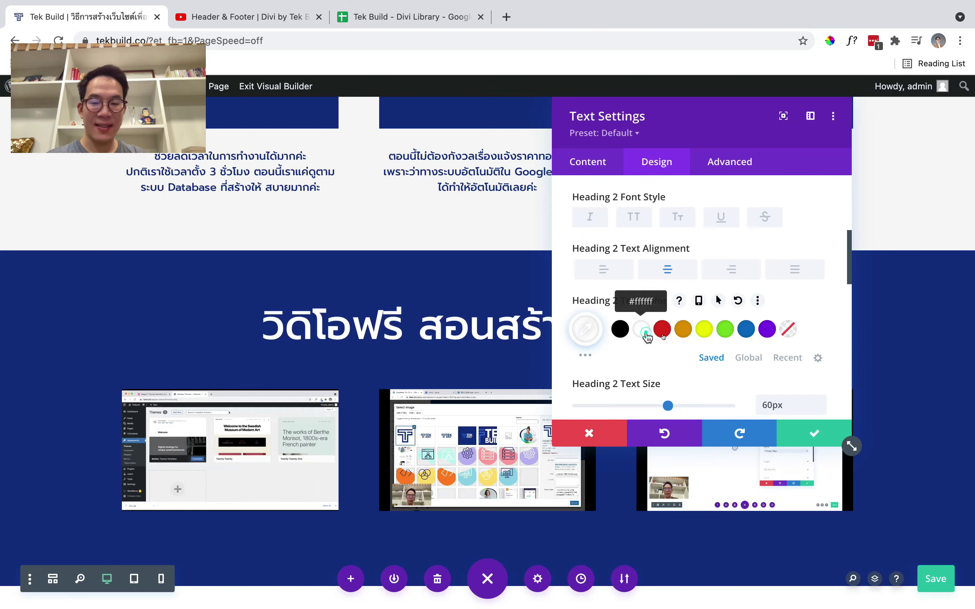
{"action": "left_click", "coordinate": [814, 432]}
{"action": "scroll", "coordinate": [740, 331], "scroll_direction": "down", "scroll_amount": 2}
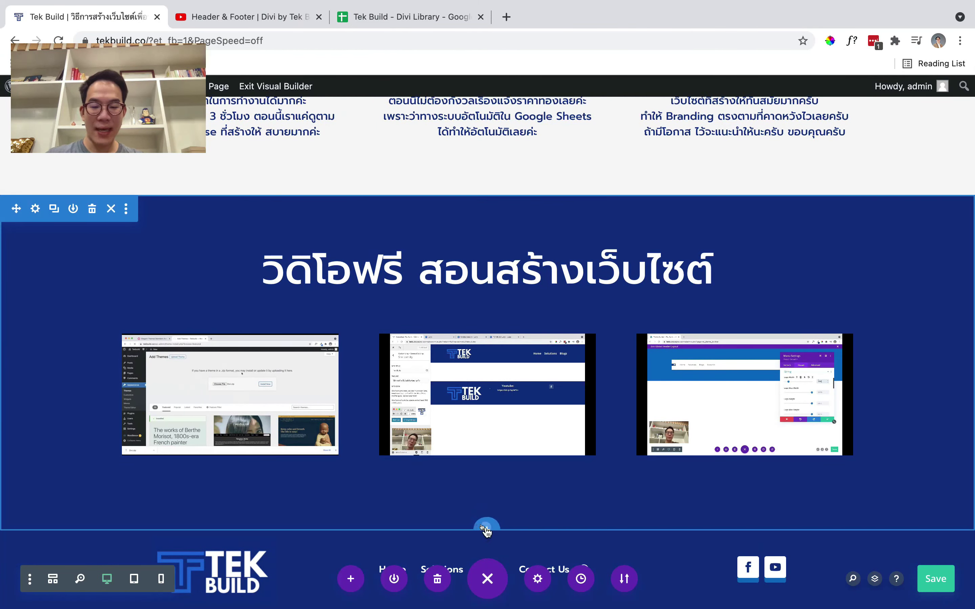
Add a Regular section below the videos with a two-column row and an Image module on the left
{"action": "left_click", "coordinate": [486, 527]}
{"action": "left_click", "coordinate": [399, 485]}
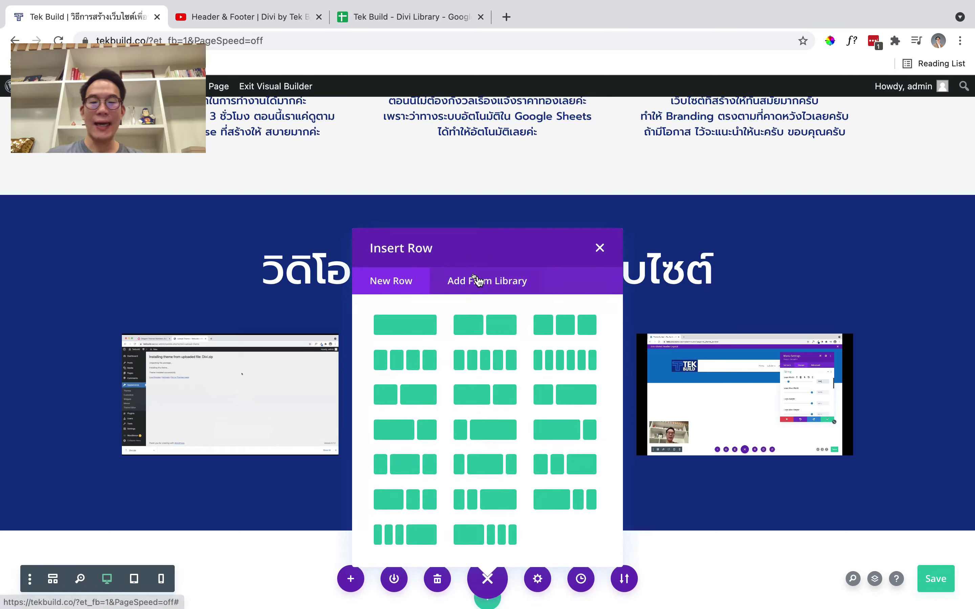
{"action": "scroll", "coordinate": [494, 172], "scroll_direction": "down", "scroll_amount": 3}
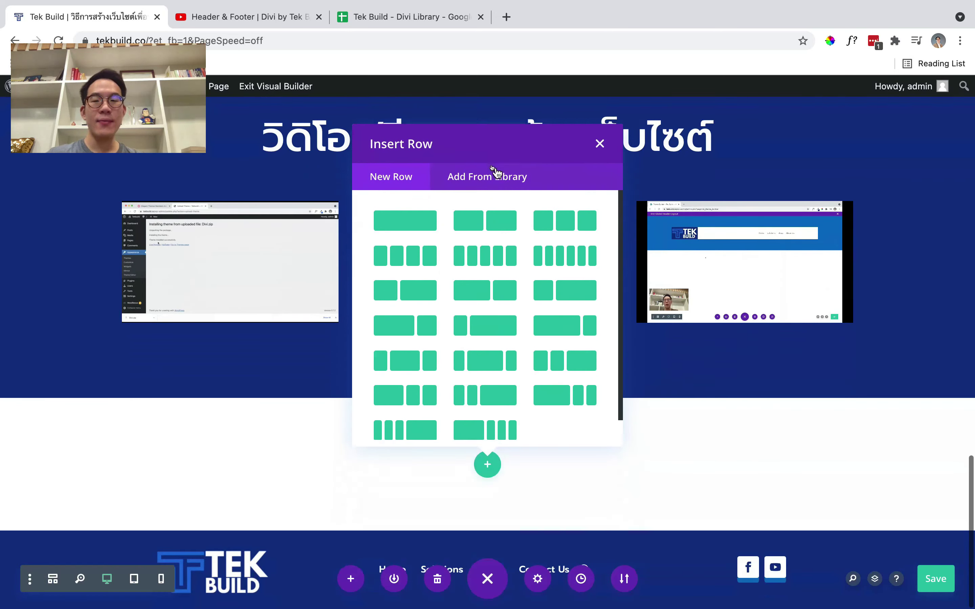
{"action": "left_click", "coordinate": [497, 218]}
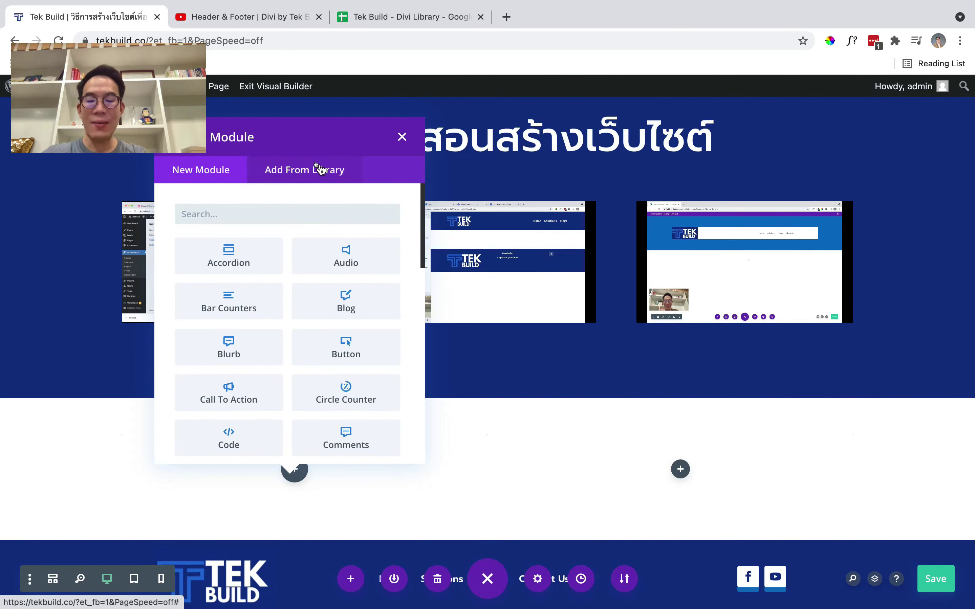
{"action": "type", "text": "image"}
{"action": "left_click", "coordinate": [224, 260]}
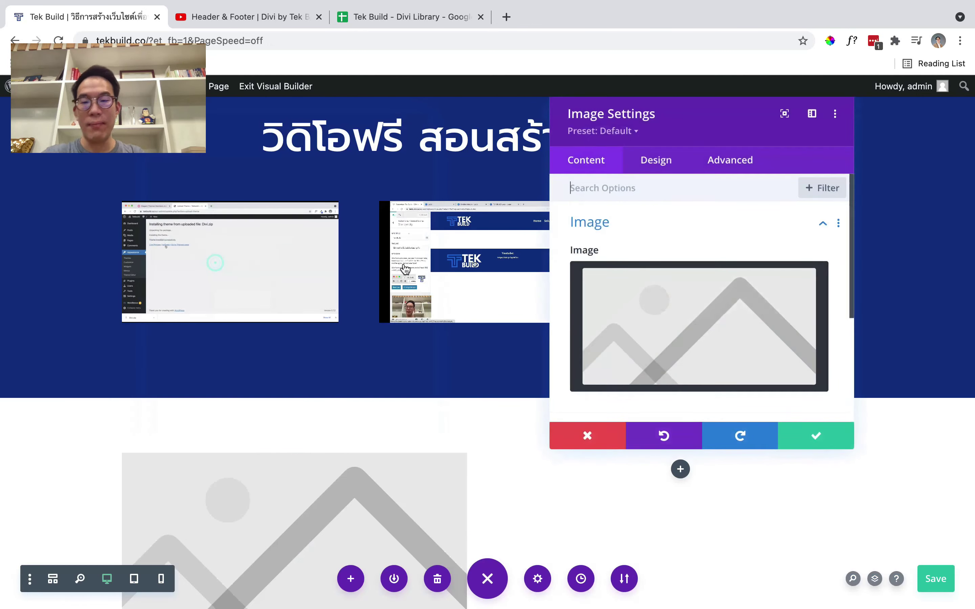
Insert the navy Tek Build logo cropped-4.png at Full Size 512 × 512 from the Media Library
{"action": "left_click", "coordinate": [703, 326]}
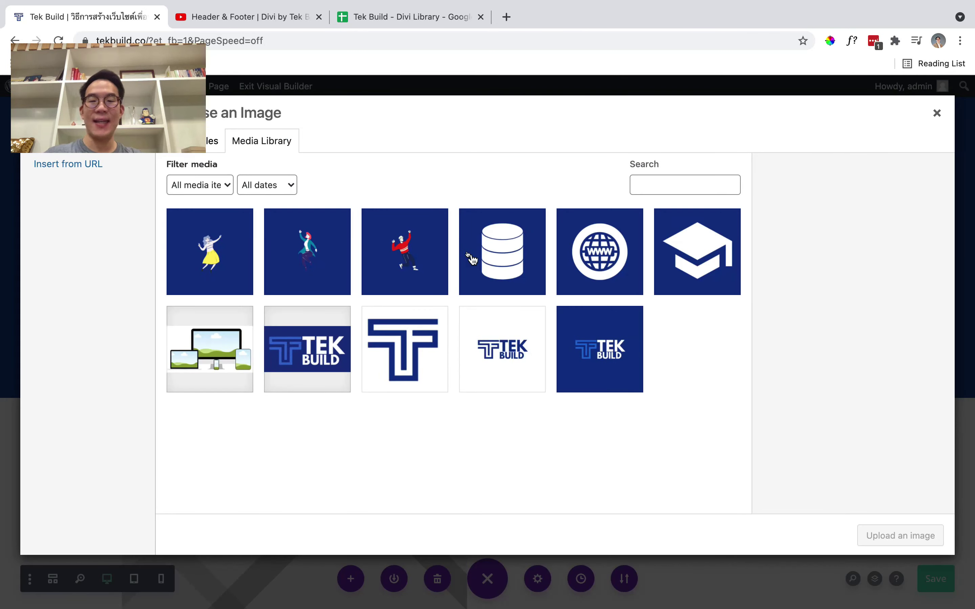
{"action": "left_click", "coordinate": [508, 354]}
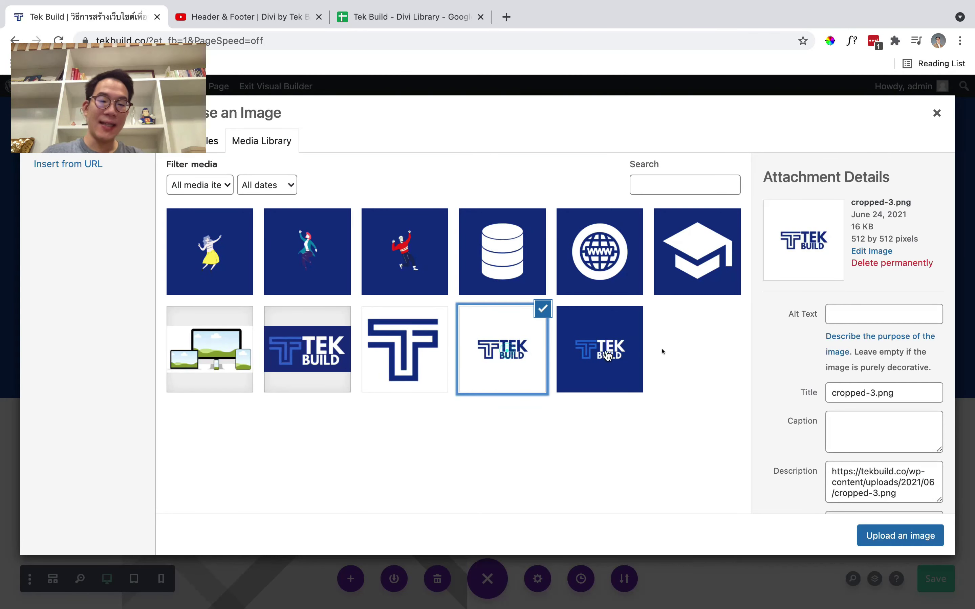
{"action": "left_click", "coordinate": [642, 356]}
{"action": "scroll", "coordinate": [866, 362], "scroll_direction": "down", "scroll_amount": 5}
{"action": "left_click", "coordinate": [882, 481]}
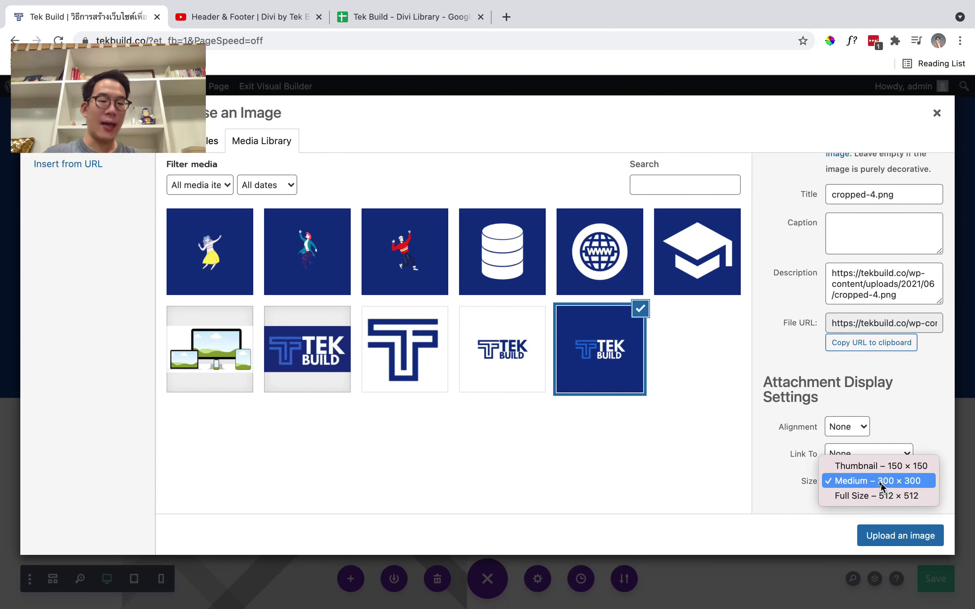
{"action": "left_click", "coordinate": [886, 496]}
{"action": "left_click", "coordinate": [896, 536]}
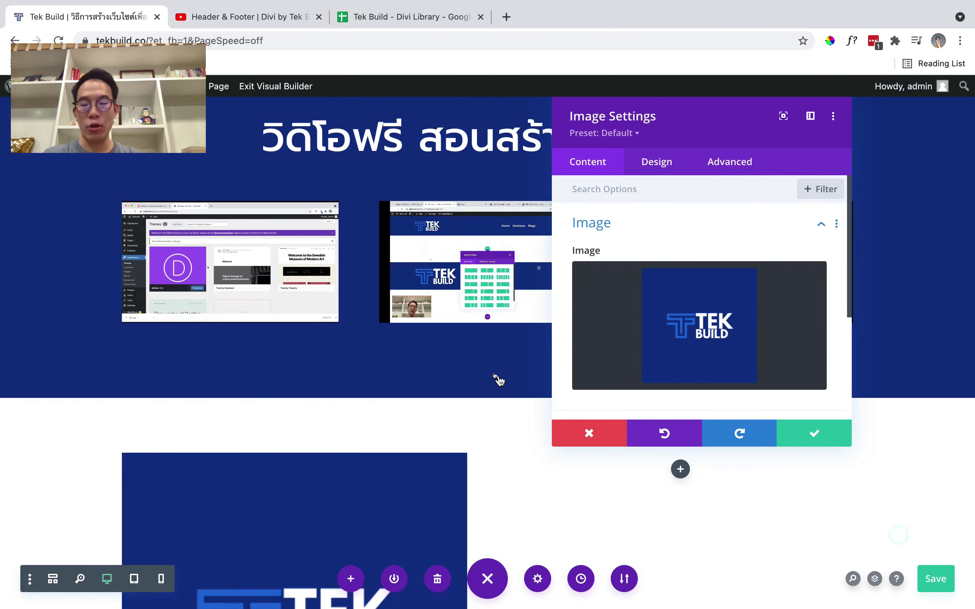
{"action": "scroll", "coordinate": [499, 380], "scroll_direction": "down", "scroll_amount": 7}
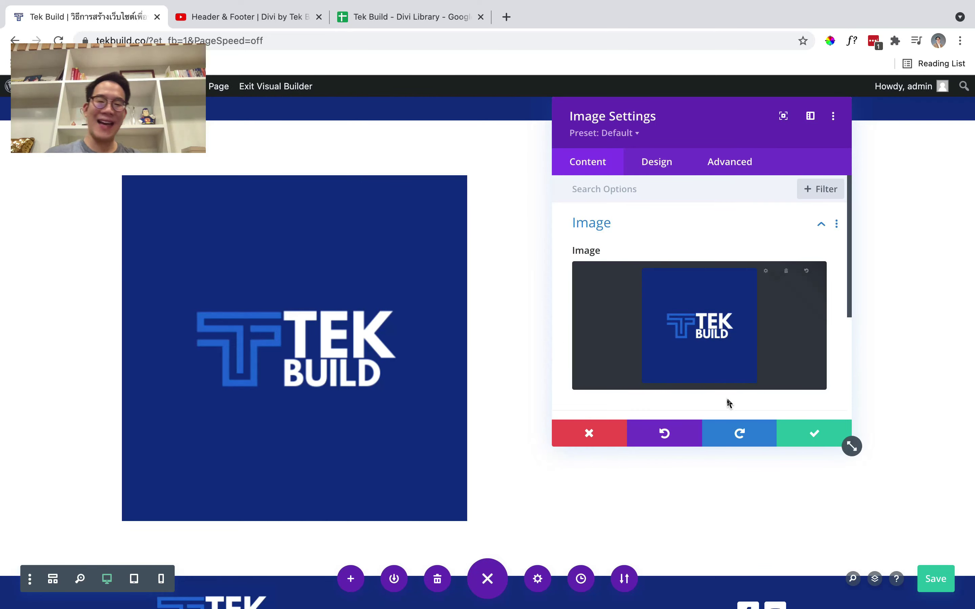
Save the logo Image module and insert a Contact Form module into the right column
{"action": "left_click", "coordinate": [800, 442]}
{"action": "left_click", "coordinate": [679, 191]}
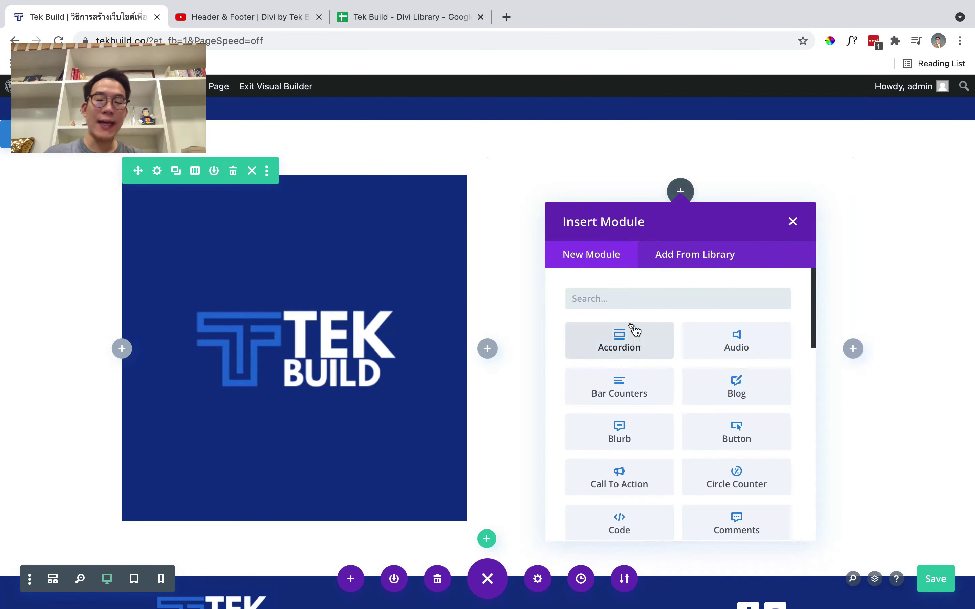
{"action": "type", "text": "contact"}
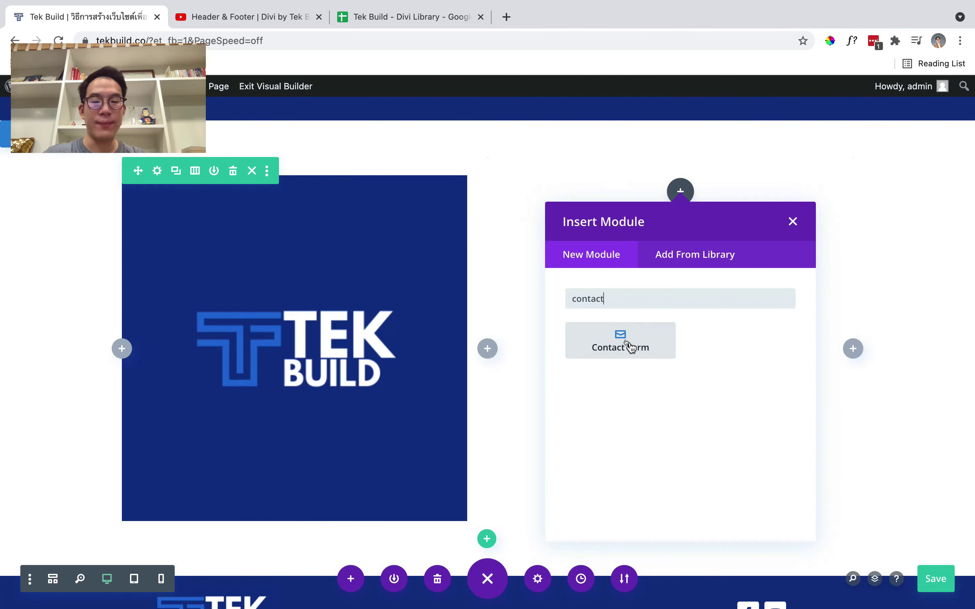
{"action": "left_click", "coordinate": [629, 345]}
{"action": "left_click_drag", "start_coordinate": [729, 125], "coordinate": [294, 206]}
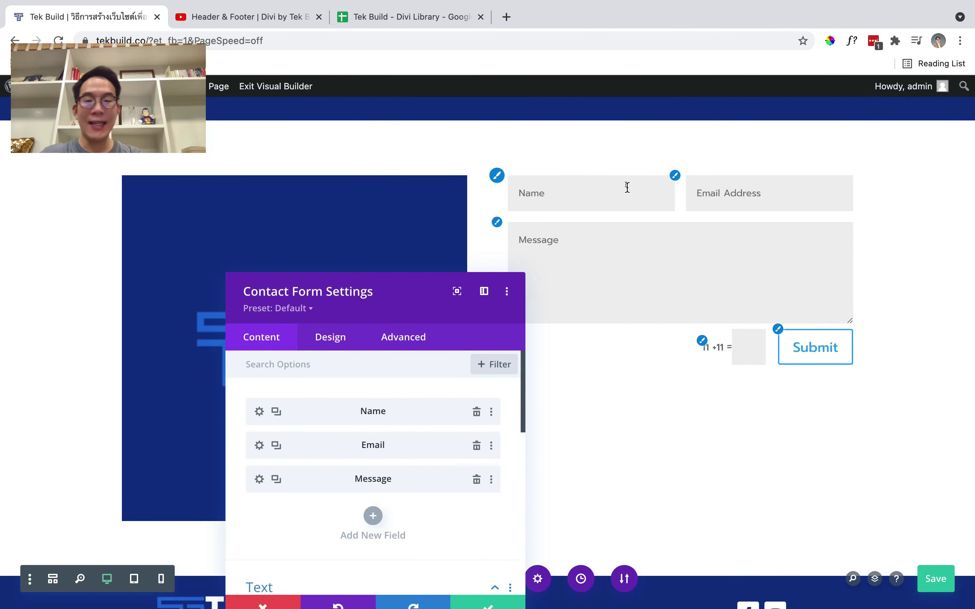
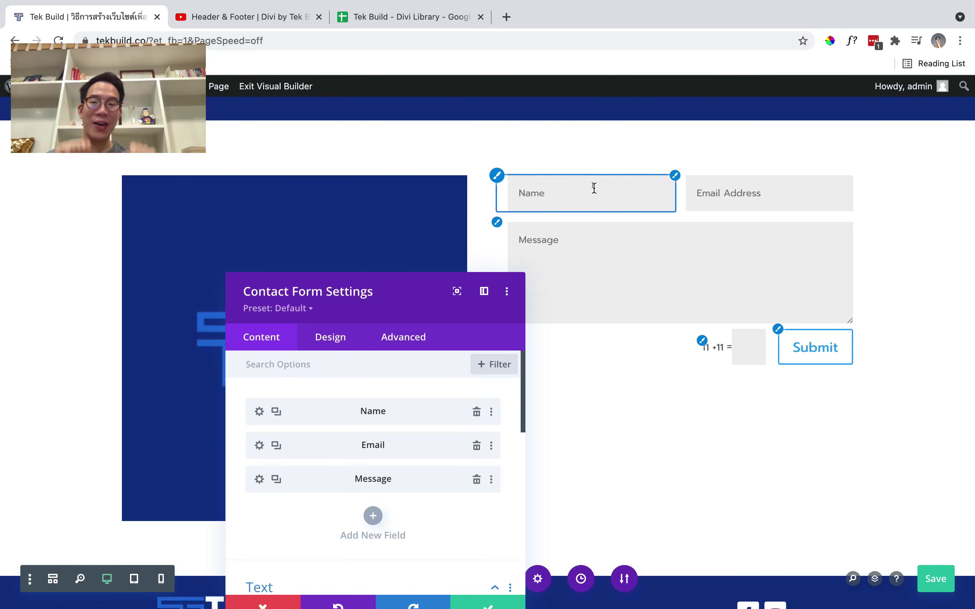
Turn on Equalize Column Heights in the logo-and-form row's sizing settings
{"action": "left_click", "coordinate": [487, 601]}
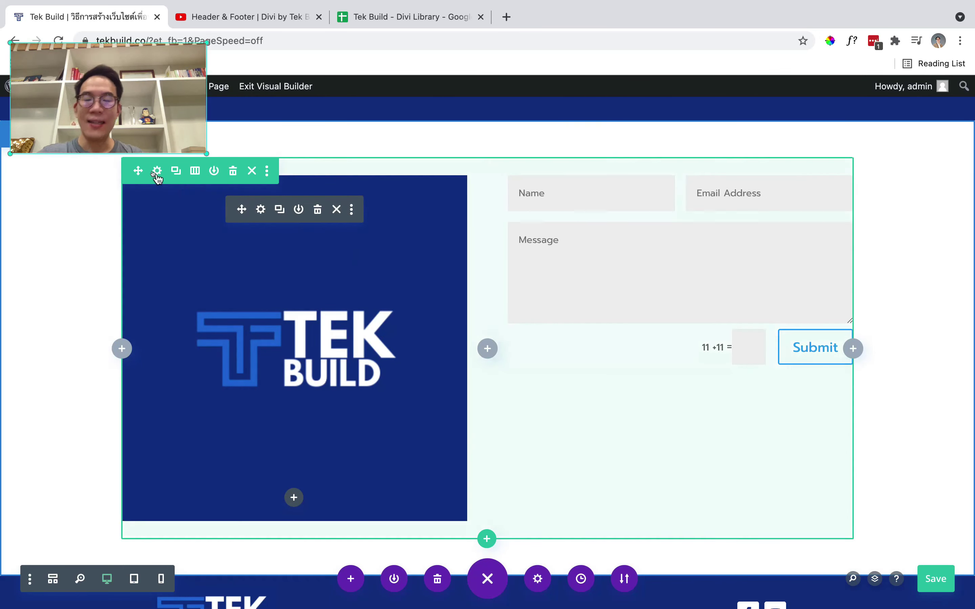
{"action": "left_click", "coordinate": [157, 171]}
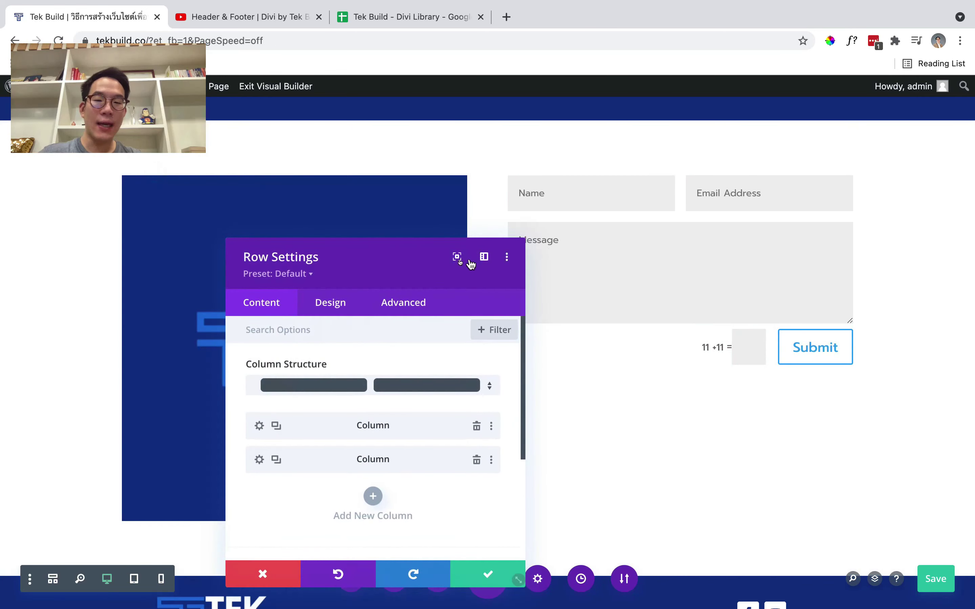
{"action": "left_click_drag", "start_coordinate": [436, 247], "coordinate": [442, 128]}
{"action": "left_click", "coordinate": [379, 162]}
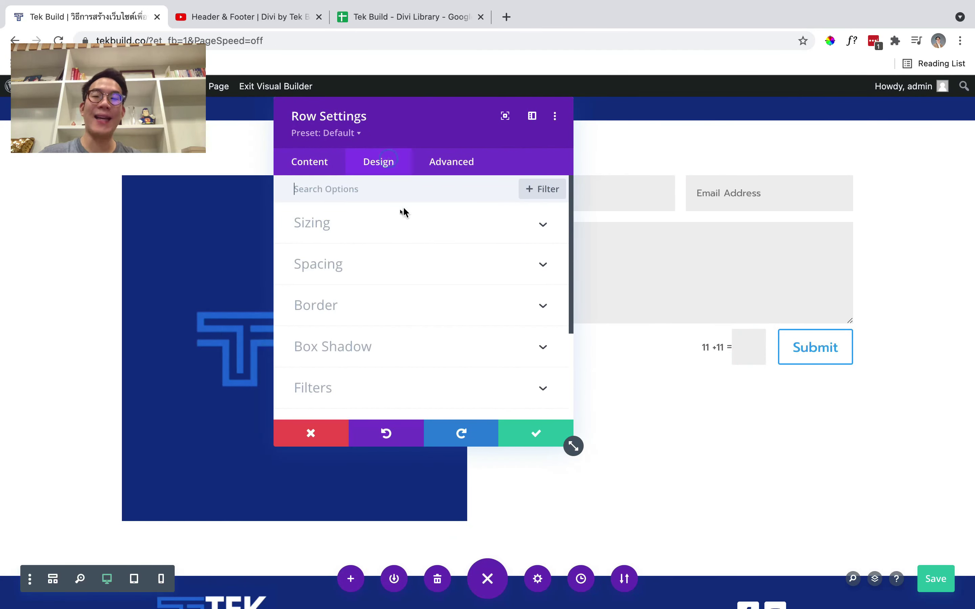
{"action": "left_click", "coordinate": [380, 232]}
{"action": "left_click", "coordinate": [321, 325]}
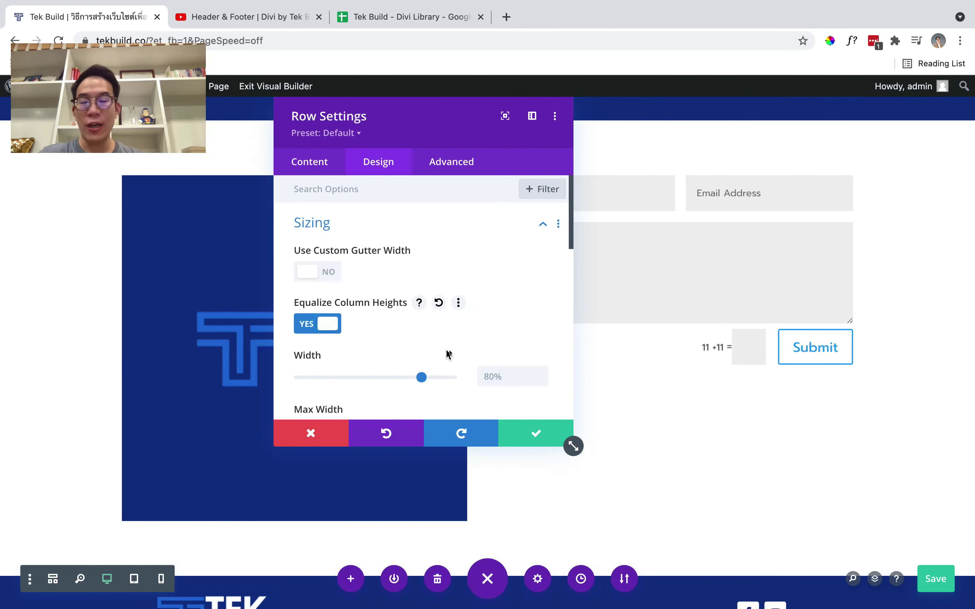
{"action": "left_click", "coordinate": [533, 430]}
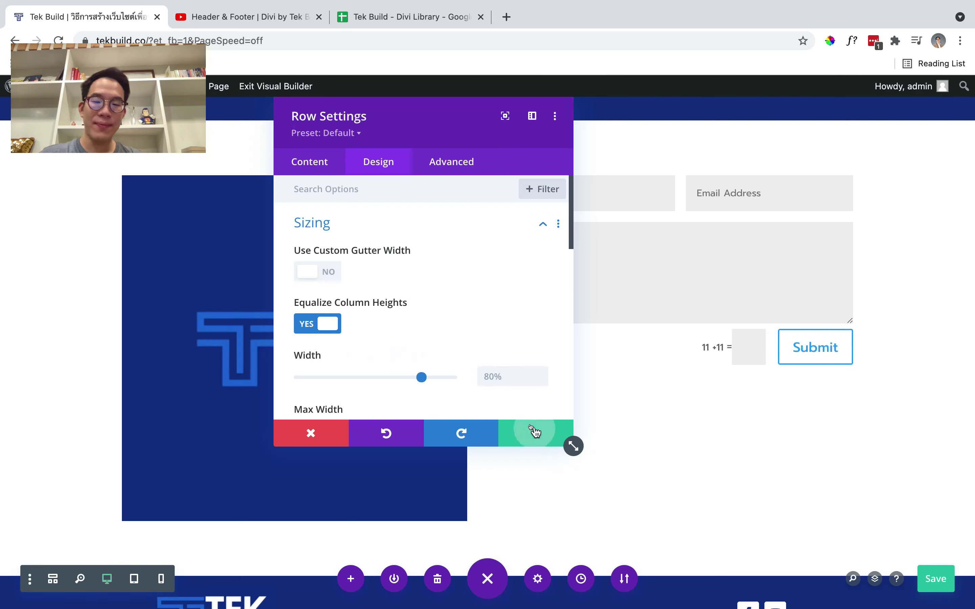
Add 'align-self: center;' as the form column's Main Element custom CSS and save
{"action": "left_click", "coordinate": [306, 160]}
{"action": "scroll", "coordinate": [306, 260], "scroll_direction": "down", "scroll_amount": 3}
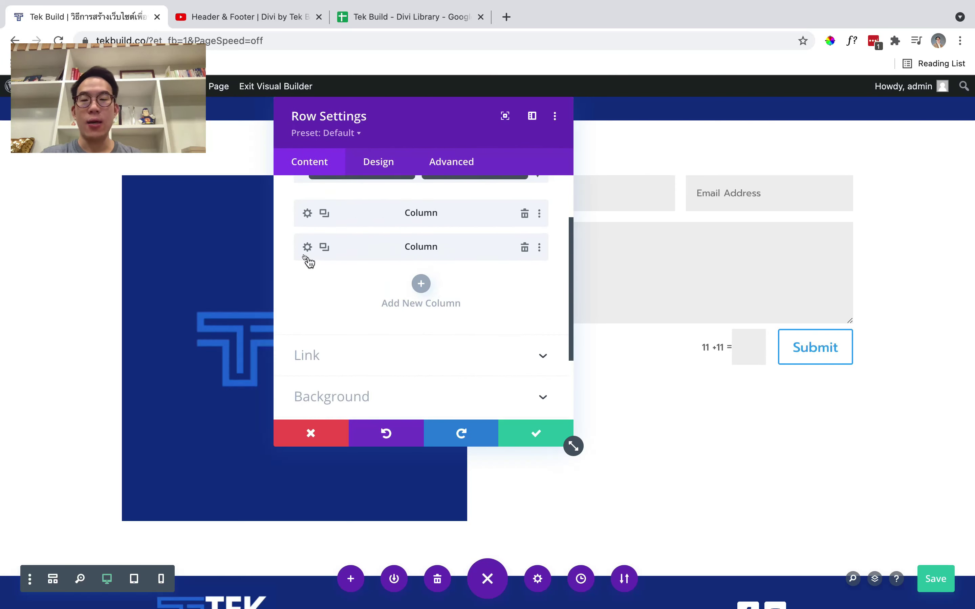
{"action": "left_click", "coordinate": [307, 247]}
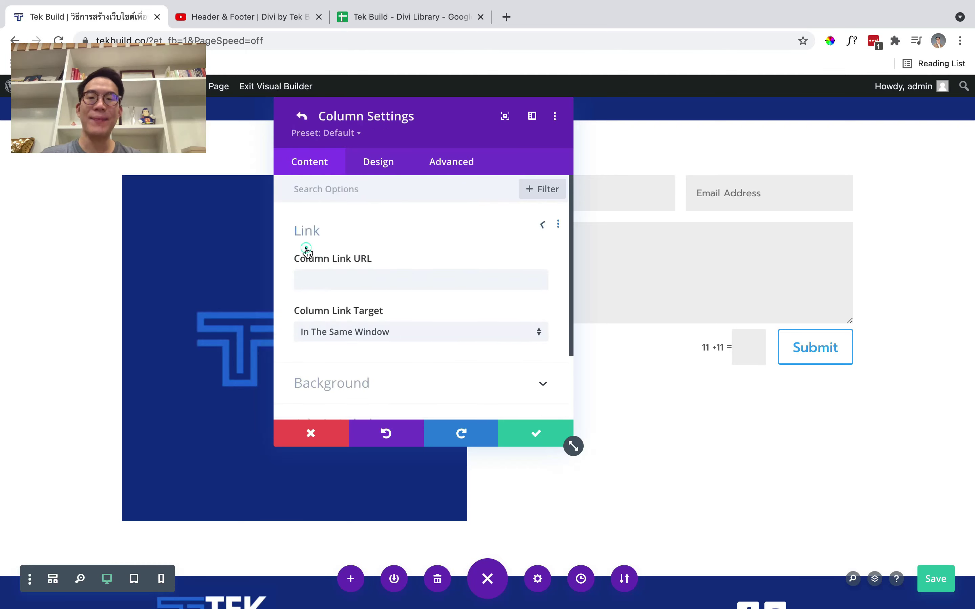
{"action": "left_click", "coordinate": [460, 168]}
{"action": "left_click", "coordinate": [409, 266]}
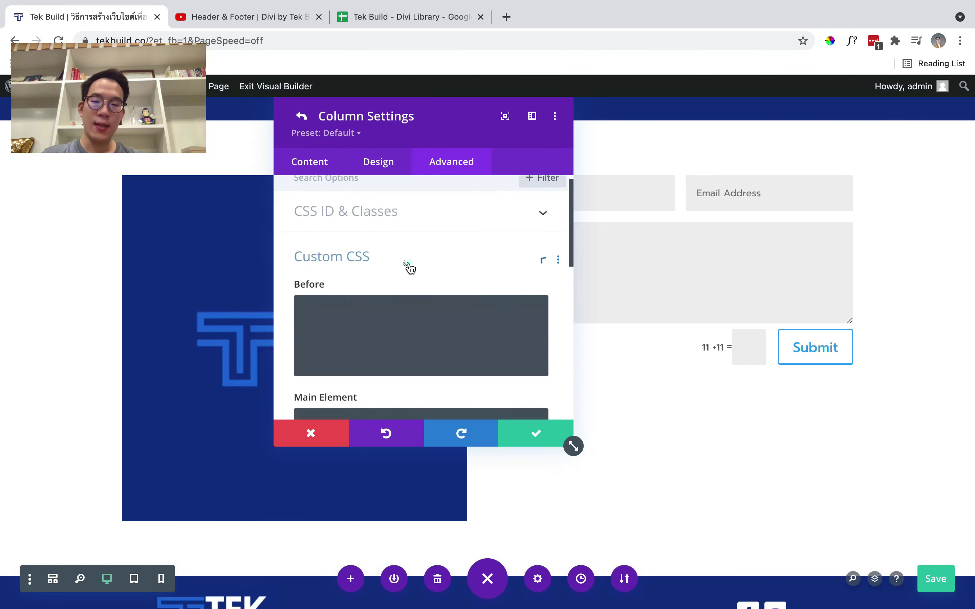
{"action": "scroll", "coordinate": [408, 282], "scroll_direction": "down", "scroll_amount": 2}
{"action": "left_click", "coordinate": [388, 355]}
{"action": "type", "text": "al"}
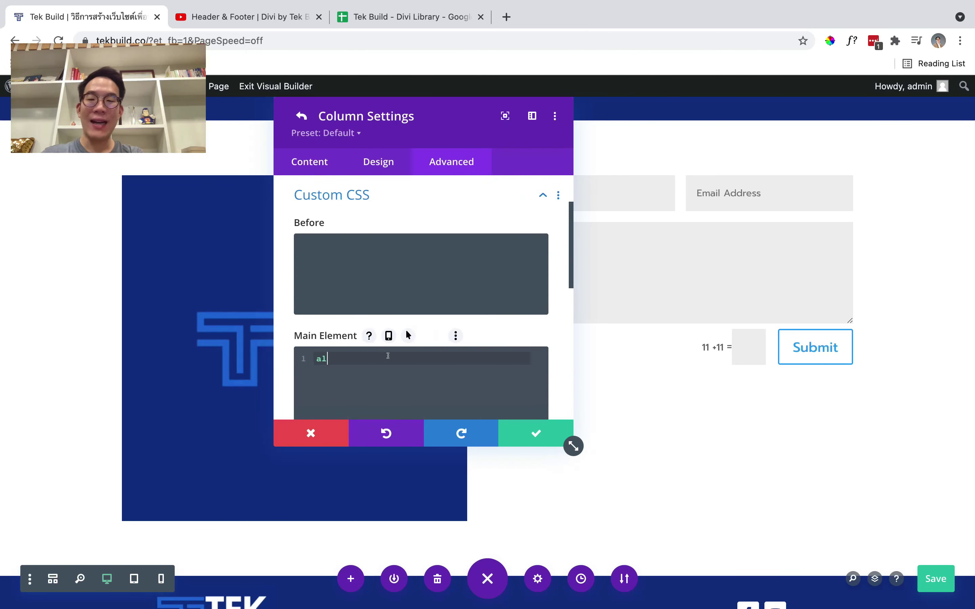
{"action": "type", "text": "ign-self"}
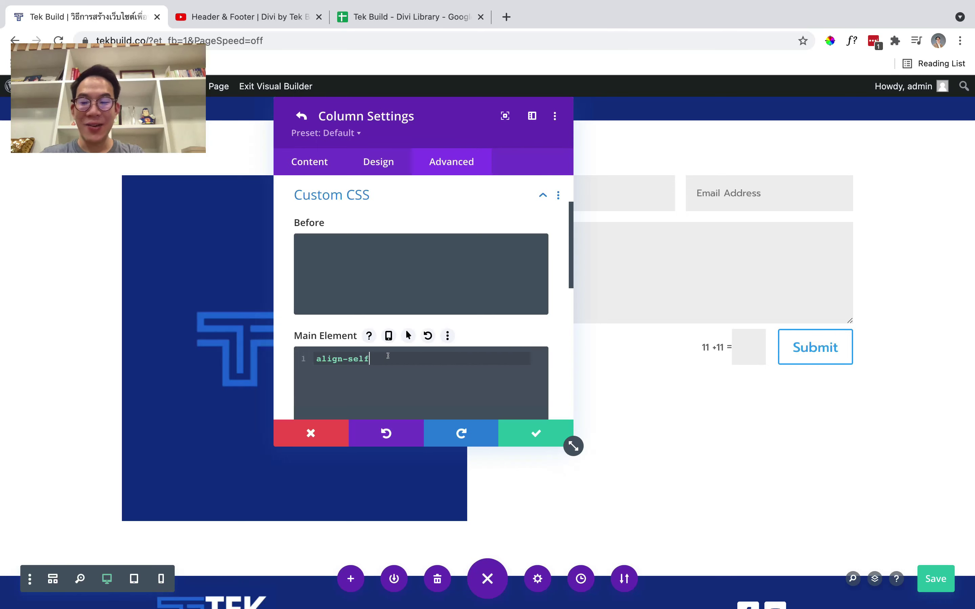
{"action": "type", "text": ": center;"}
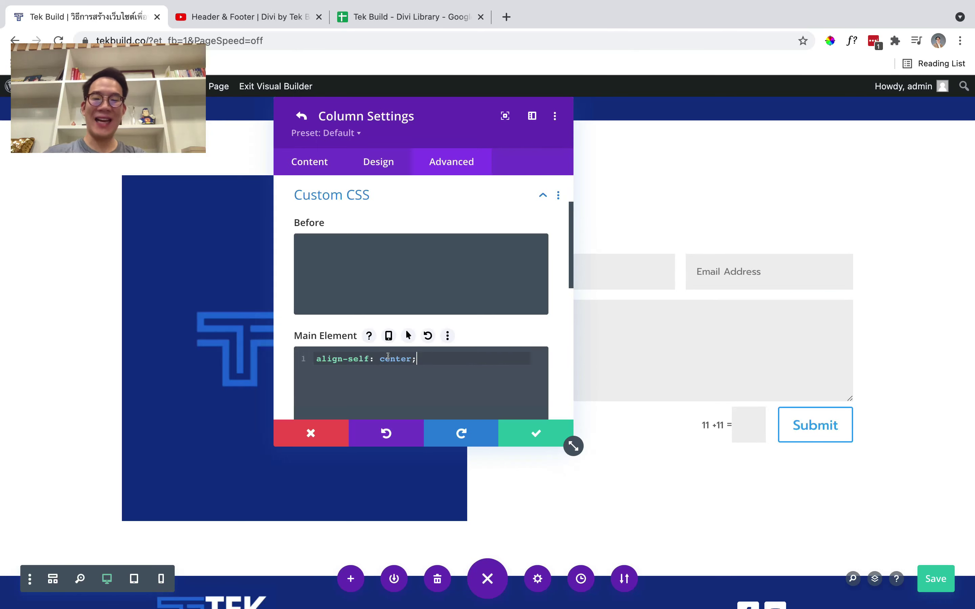
{"action": "left_click", "coordinate": [506, 436]}
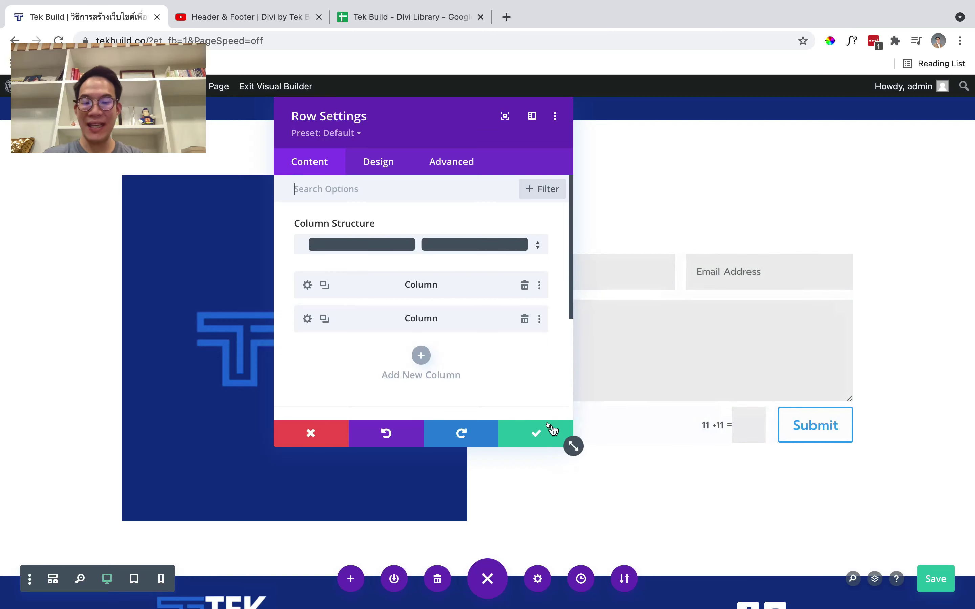
{"action": "left_click", "coordinate": [552, 430]}
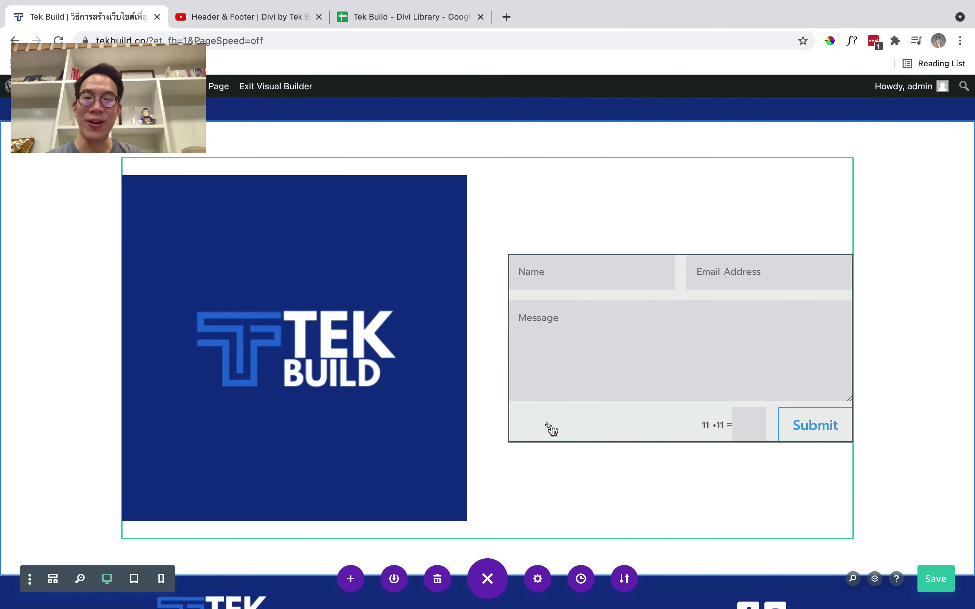
Make the Name field full width and retitle it ชื่อ
{"action": "mouse_move", "coordinate": [642, 311]}
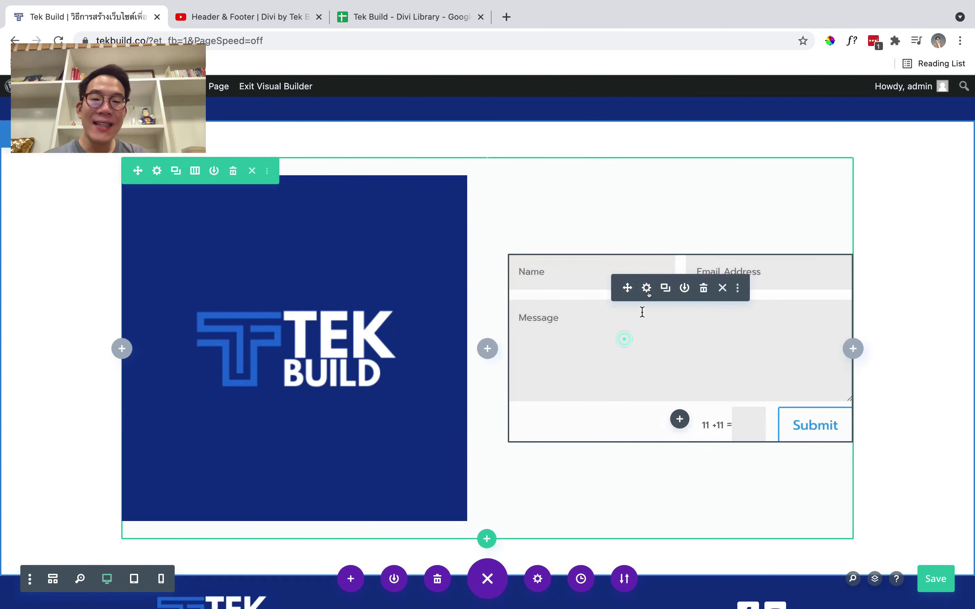
{"action": "left_click", "coordinate": [646, 289]}
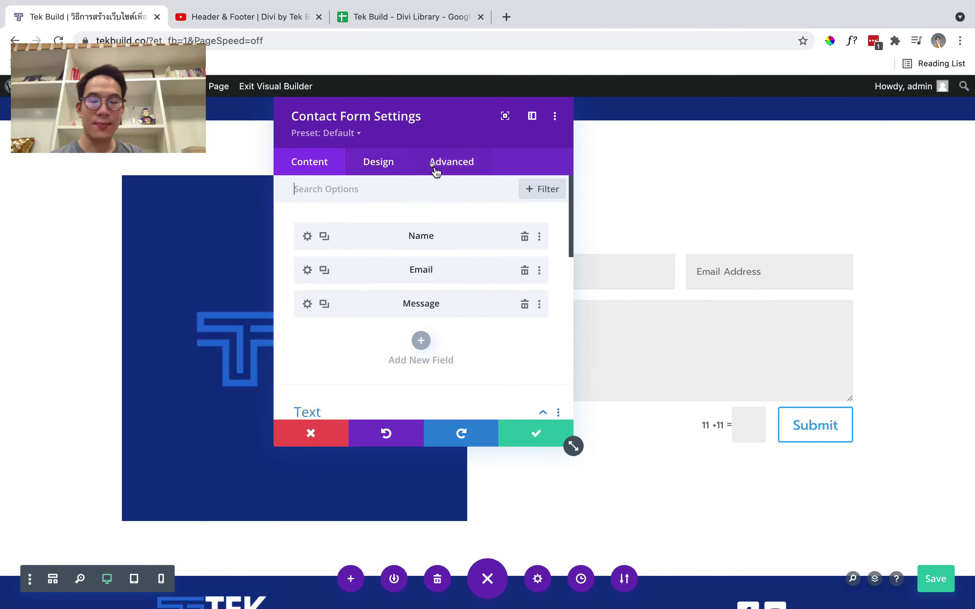
{"action": "left_click_drag", "start_coordinate": [439, 121], "coordinate": [321, 212]}
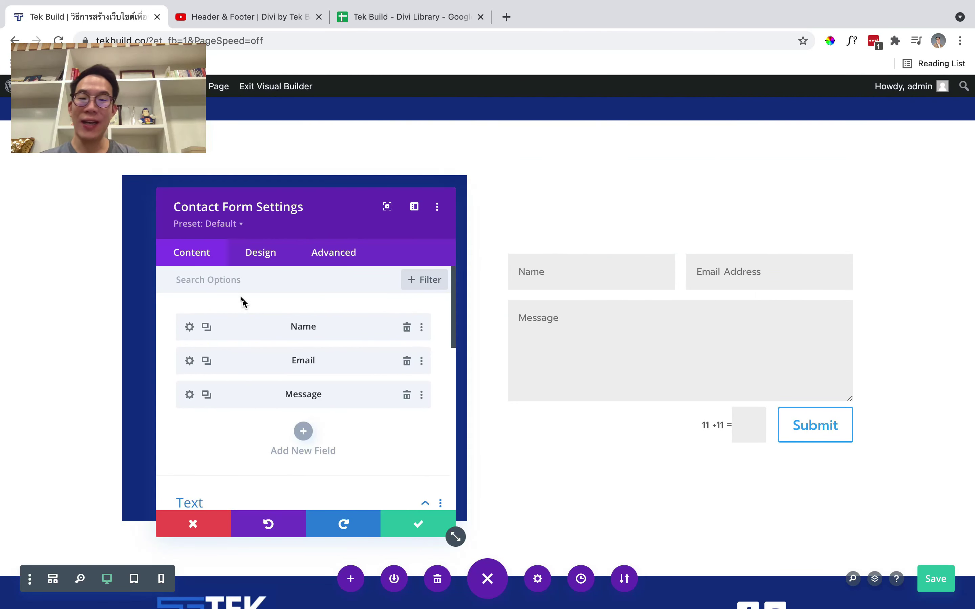
{"action": "left_click", "coordinate": [188, 327]}
{"action": "left_click", "coordinate": [260, 258]}
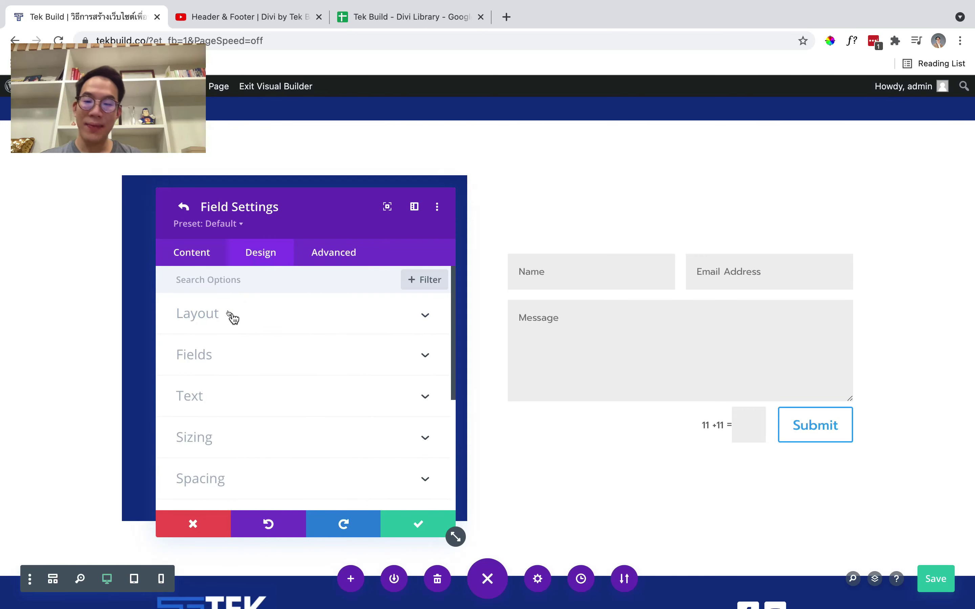
{"action": "left_click", "coordinate": [232, 317]}
{"action": "left_click", "coordinate": [198, 360]}
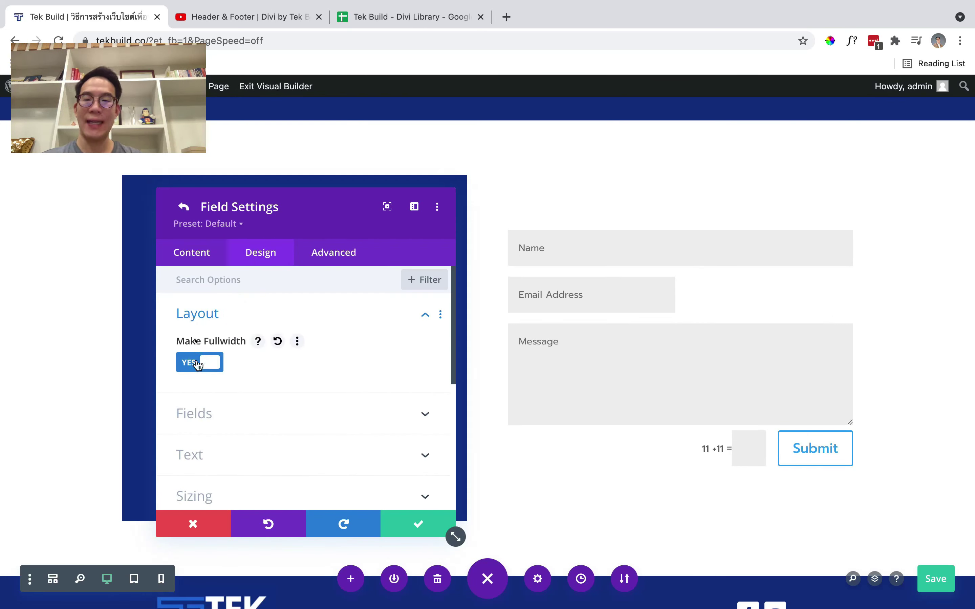
{"action": "left_click", "coordinate": [196, 260]}
{"action": "left_click", "coordinate": [244, 322]}
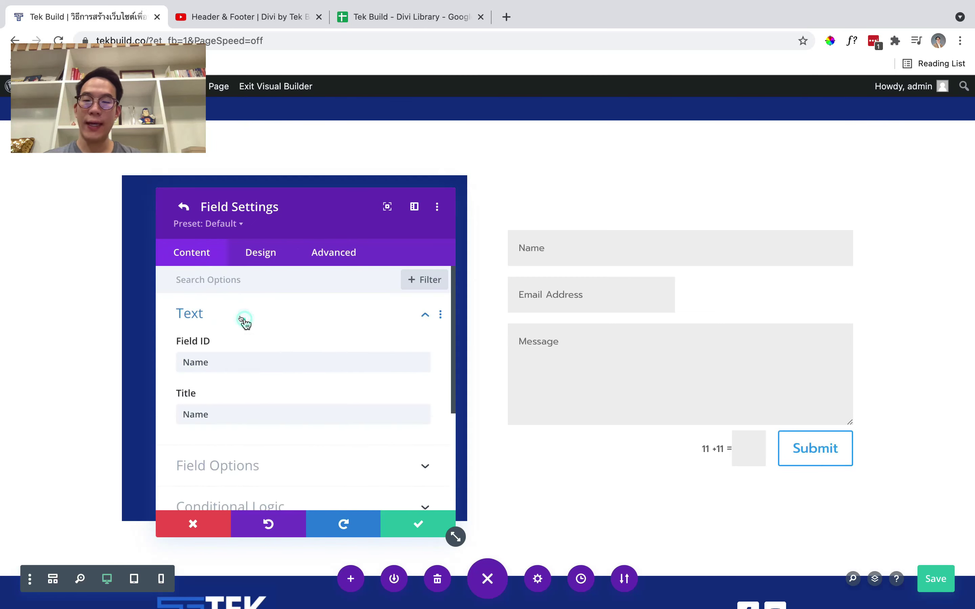
{"action": "scroll", "coordinate": [244, 321], "scroll_direction": "down", "scroll_amount": 2}
{"action": "triple_click", "coordinate": [222, 357]}
{"action": "type", "text": "ด"}
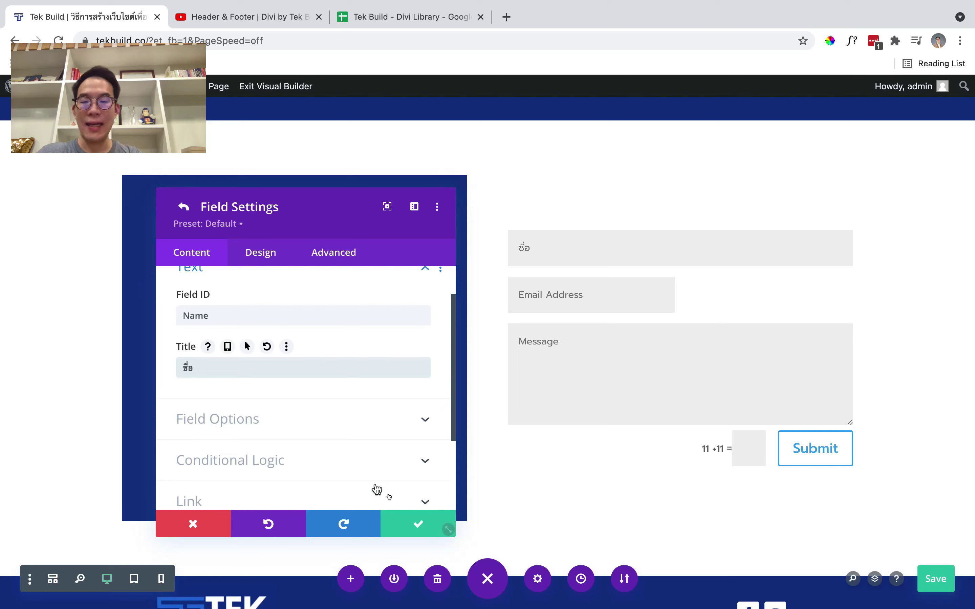
{"action": "left_click", "coordinate": [414, 523]}
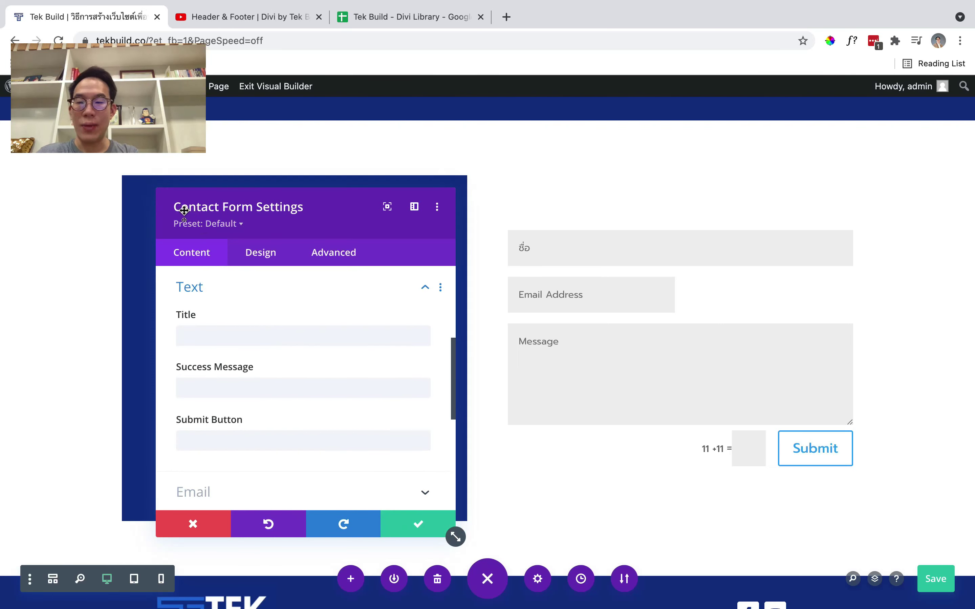
Make the Email field full width and retitle it อีเมล
{"action": "scroll", "coordinate": [228, 342], "scroll_direction": "up", "scroll_amount": 5}
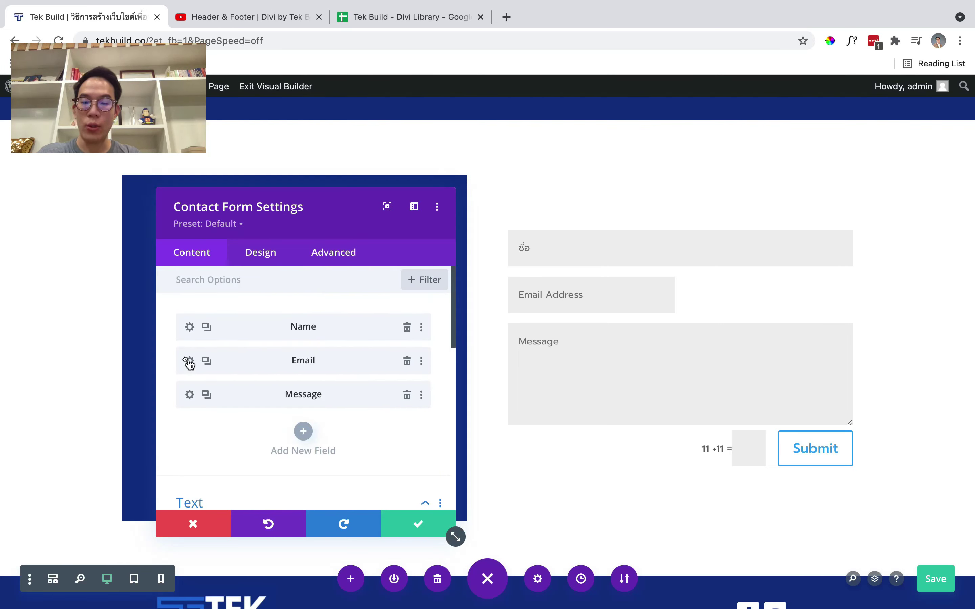
{"action": "left_click", "coordinate": [190, 361]}
{"action": "left_click", "coordinate": [254, 262]}
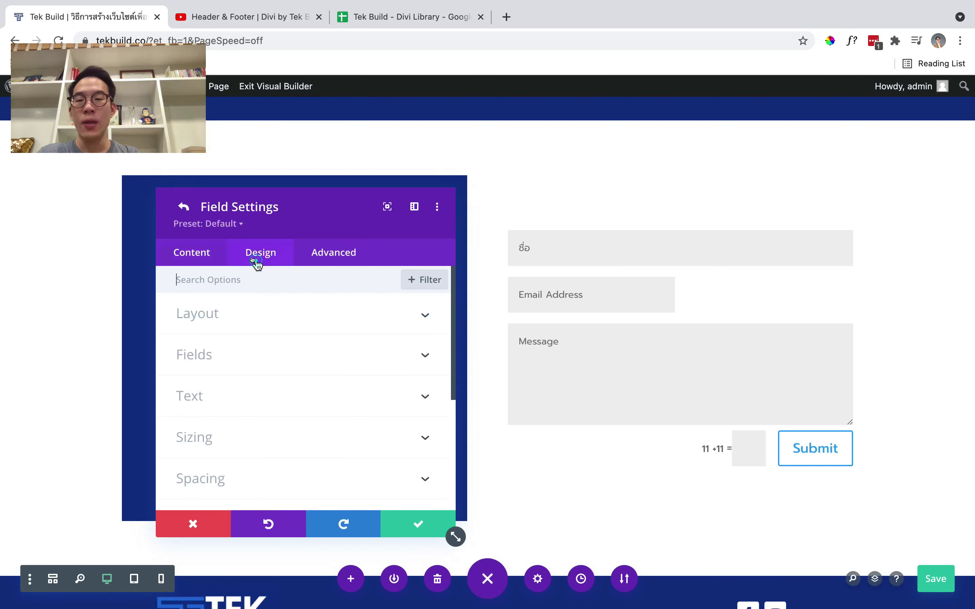
{"action": "left_click", "coordinate": [247, 320]}
{"action": "left_click", "coordinate": [212, 364]}
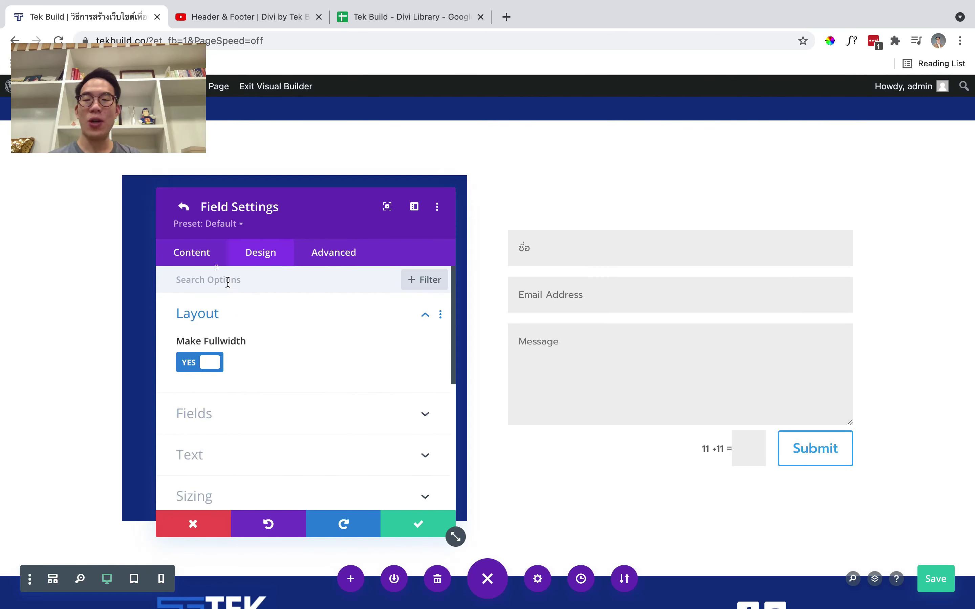
{"action": "left_click", "coordinate": [211, 259]}
{"action": "left_click", "coordinate": [220, 315]}
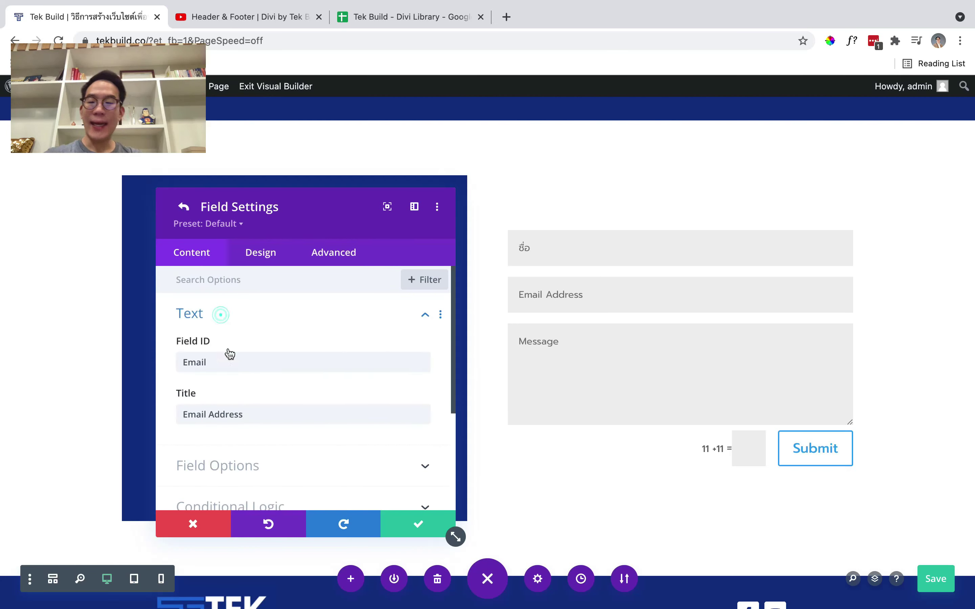
{"action": "triple_click", "coordinate": [233, 419]}
{"action": "key", "text": "BackSpace"}
{"action": "type", "text": "อีเมล"}
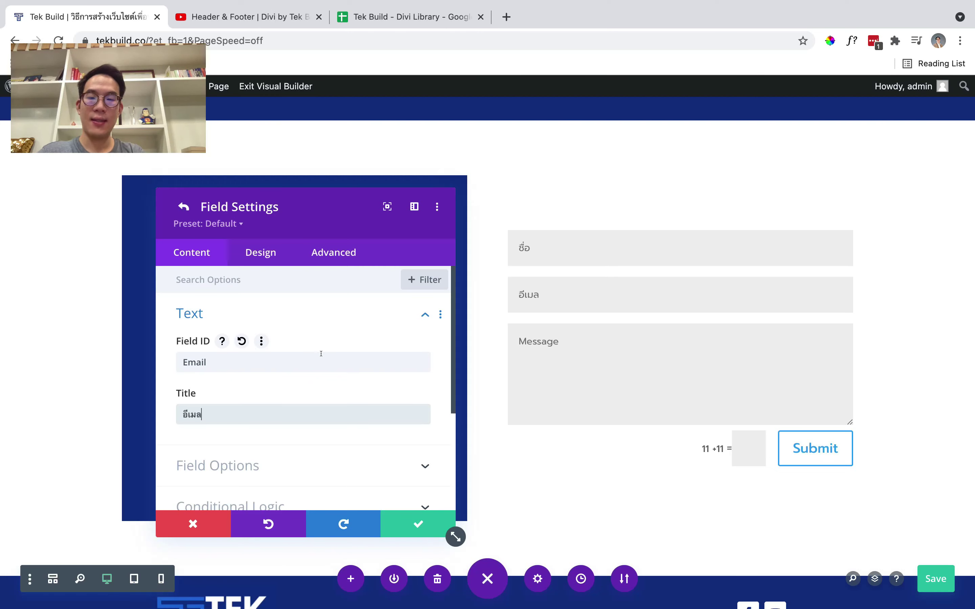
{"action": "scroll", "coordinate": [294, 346], "scroll_direction": "down", "scroll_amount": 2}
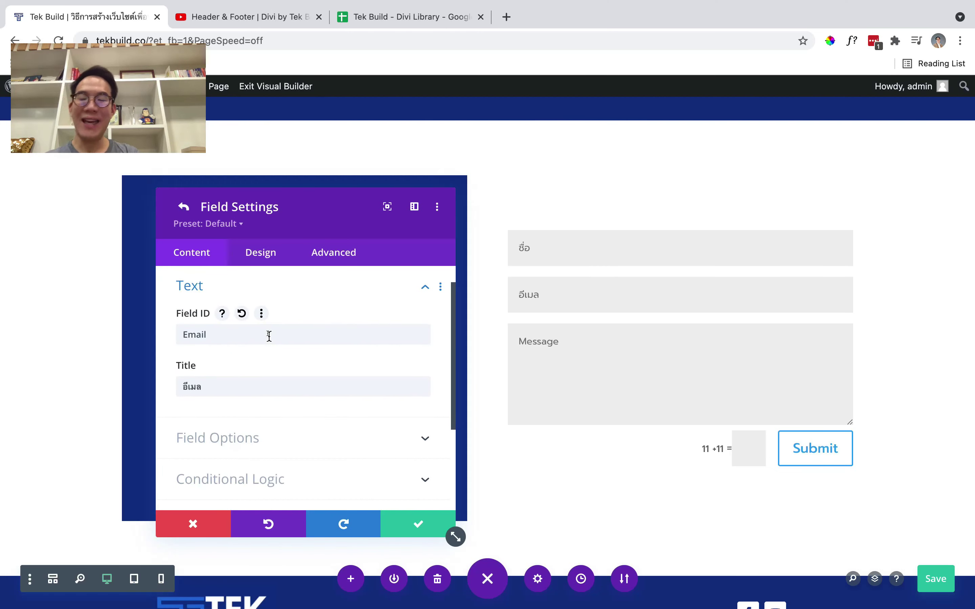
{"action": "left_click", "coordinate": [183, 206]}
Replace the Message field's title with พิมพ์สิ่งที่สนใจที่นี่
{"action": "scroll", "coordinate": [248, 346], "scroll_direction": "down", "scroll_amount": 2}
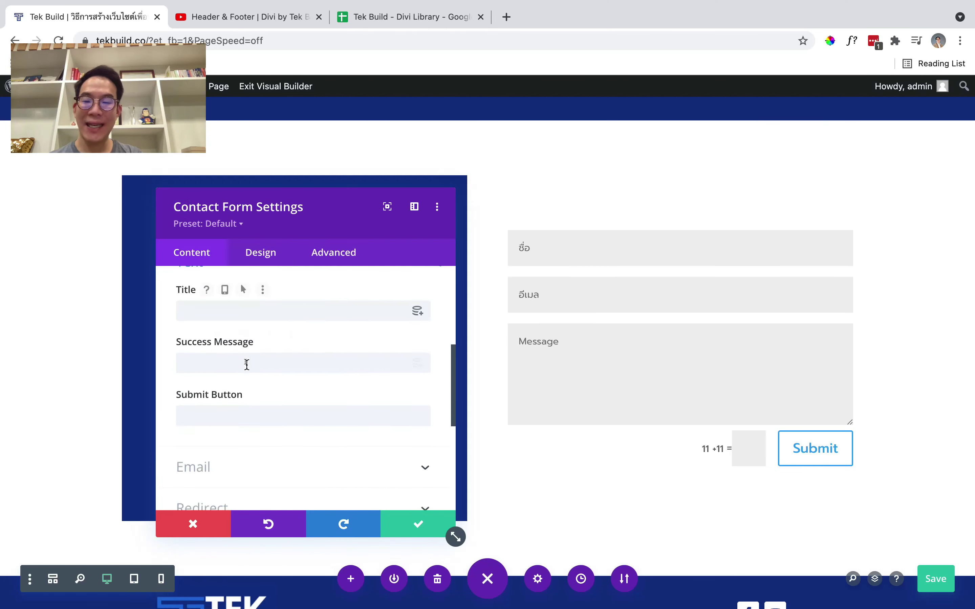
{"action": "scroll", "coordinate": [247, 365], "scroll_direction": "up", "scroll_amount": 3}
{"action": "scroll", "coordinate": [247, 369], "scroll_direction": "up", "scroll_amount": 4}
{"action": "left_click", "coordinate": [189, 393]}
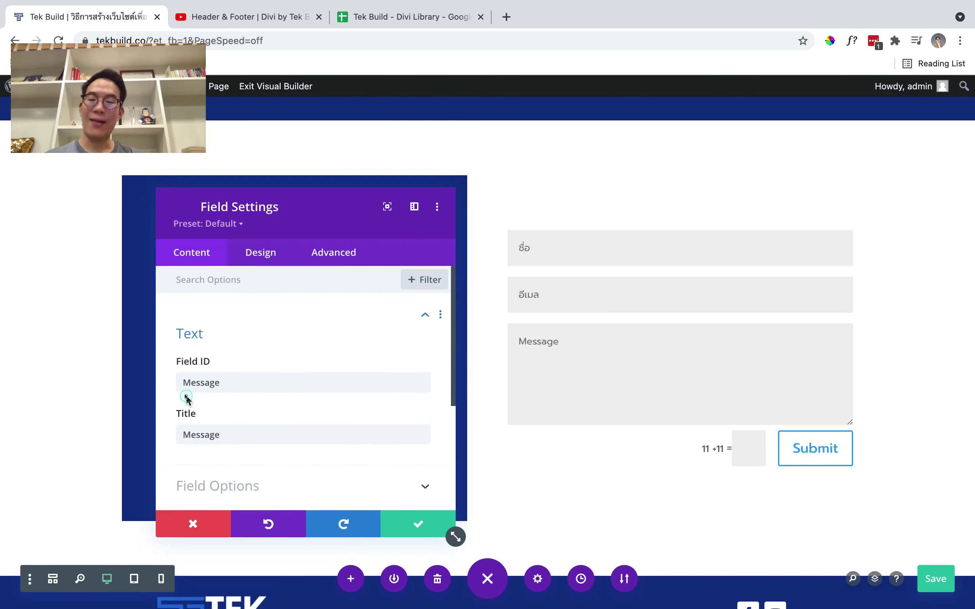
{"action": "scroll", "coordinate": [240, 392], "scroll_direction": "down", "scroll_amount": 1}
{"action": "scroll", "coordinate": [248, 367], "scroll_direction": "up", "scroll_amount": 1}
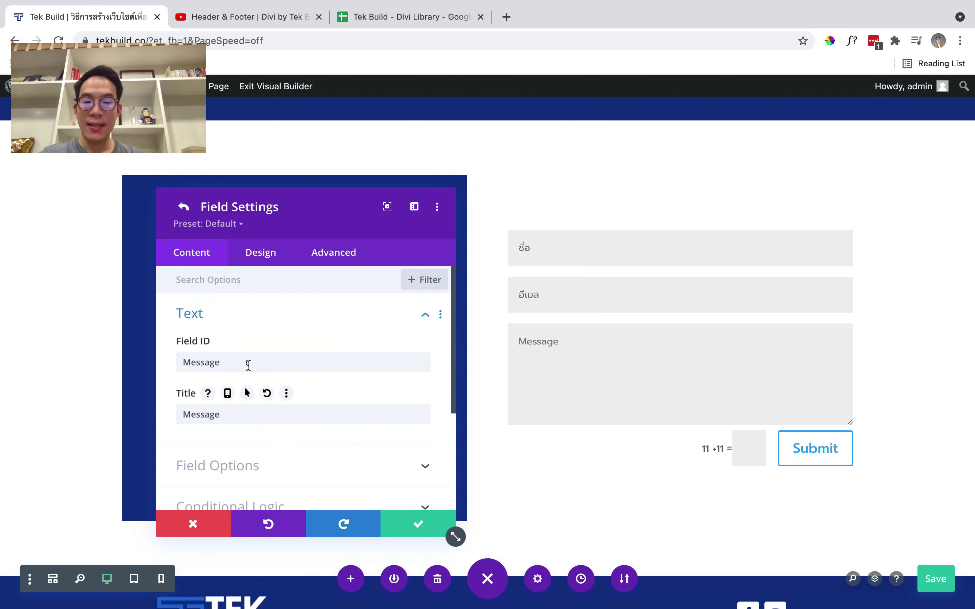
{"action": "scroll", "coordinate": [248, 364], "scroll_direction": "down", "scroll_amount": 2}
{"action": "double_click", "coordinate": [241, 356]}
{"action": "left_click", "coordinate": [255, 392]}
{"action": "double_click", "coordinate": [253, 374]}
{"action": "key", "text": "BackSpace"}
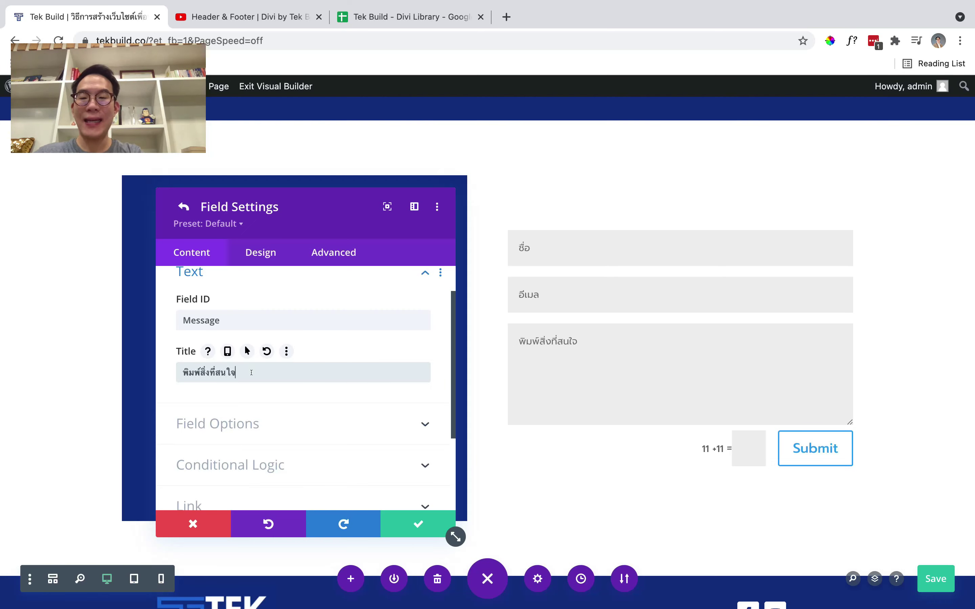
{"action": "left_click", "coordinate": [411, 531]}
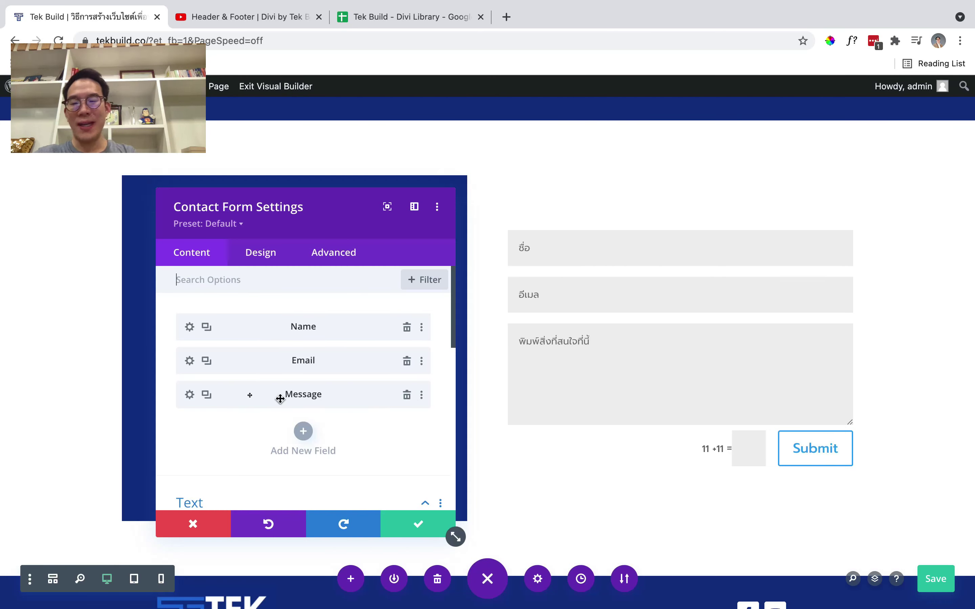
Give the Message field a 3vh bottom margin in its spacing settings
{"action": "left_click", "coordinate": [188, 397]}
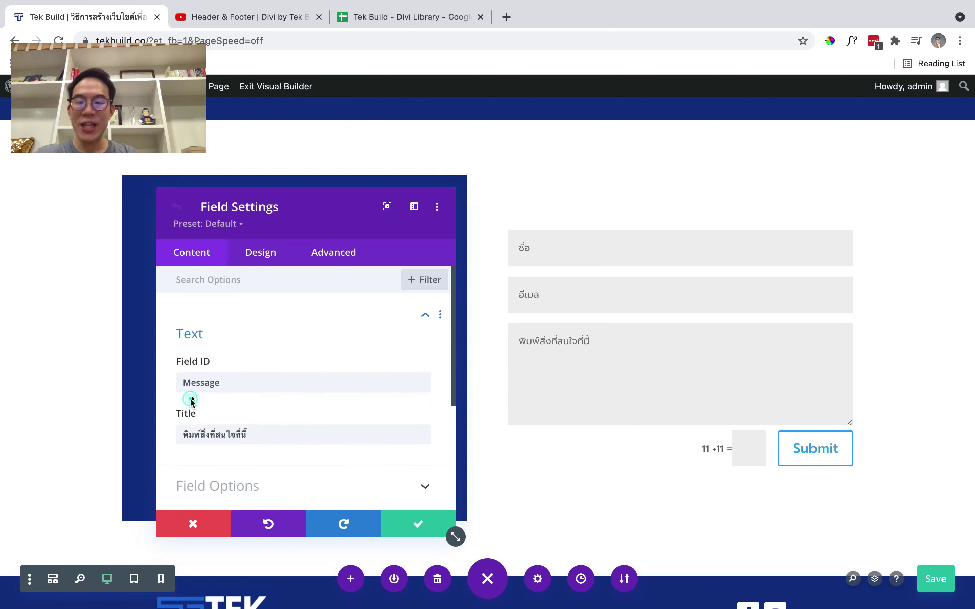
{"action": "left_click", "coordinate": [259, 254]}
{"action": "scroll", "coordinate": [260, 322], "scroll_direction": "down", "scroll_amount": 5}
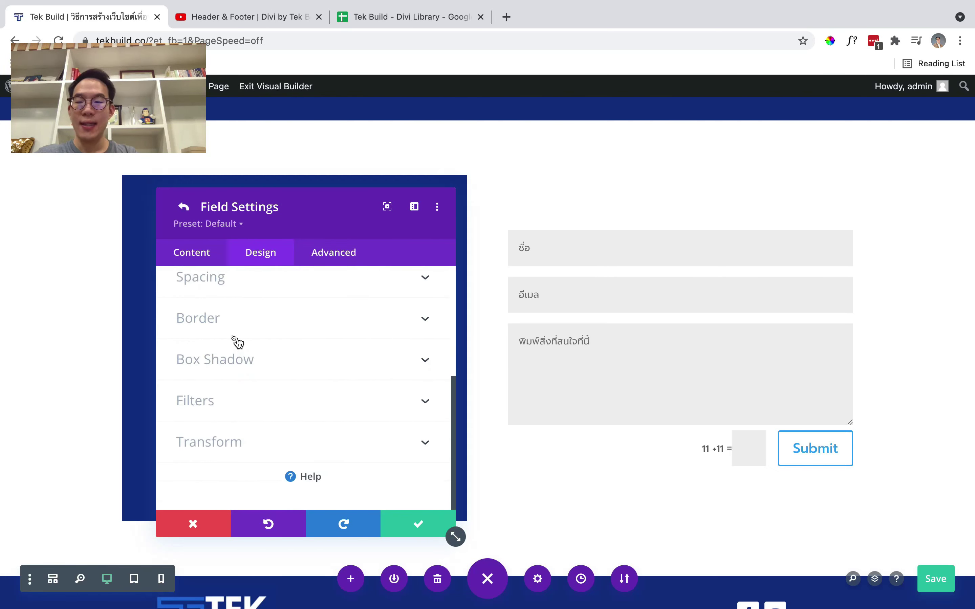
{"action": "left_click", "coordinate": [231, 299]}
{"action": "left_click", "coordinate": [274, 337]}
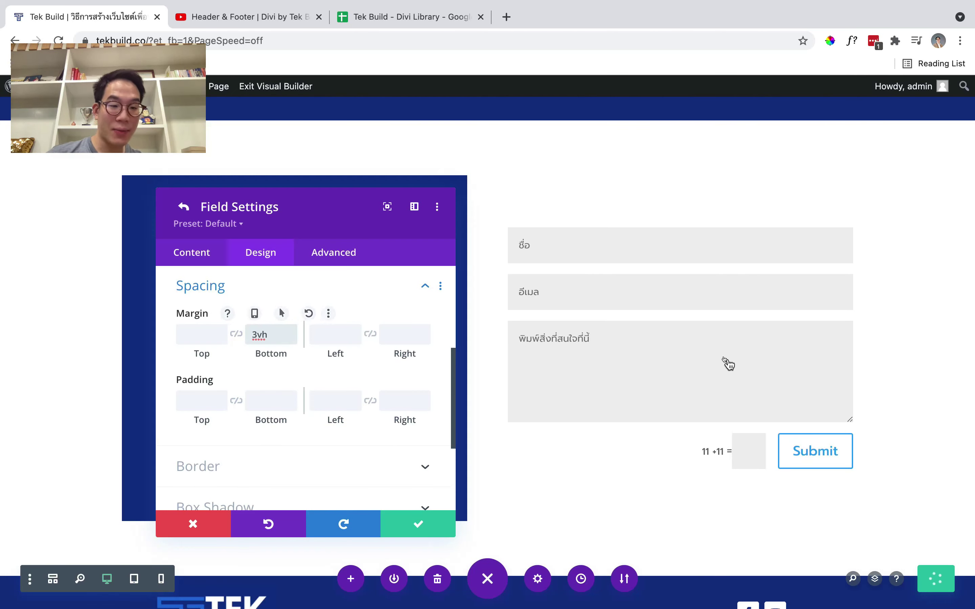
{"action": "scroll", "coordinate": [329, 366], "scroll_direction": "up", "scroll_amount": 1}
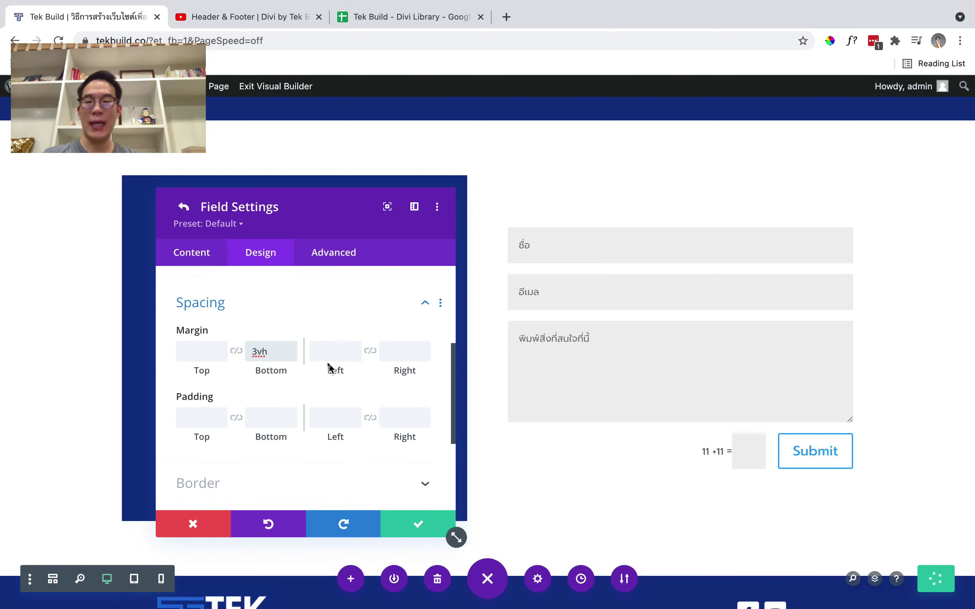
{"action": "left_click", "coordinate": [399, 523]}
{"action": "scroll", "coordinate": [304, 397], "scroll_direction": "down", "scroll_amount": 6}
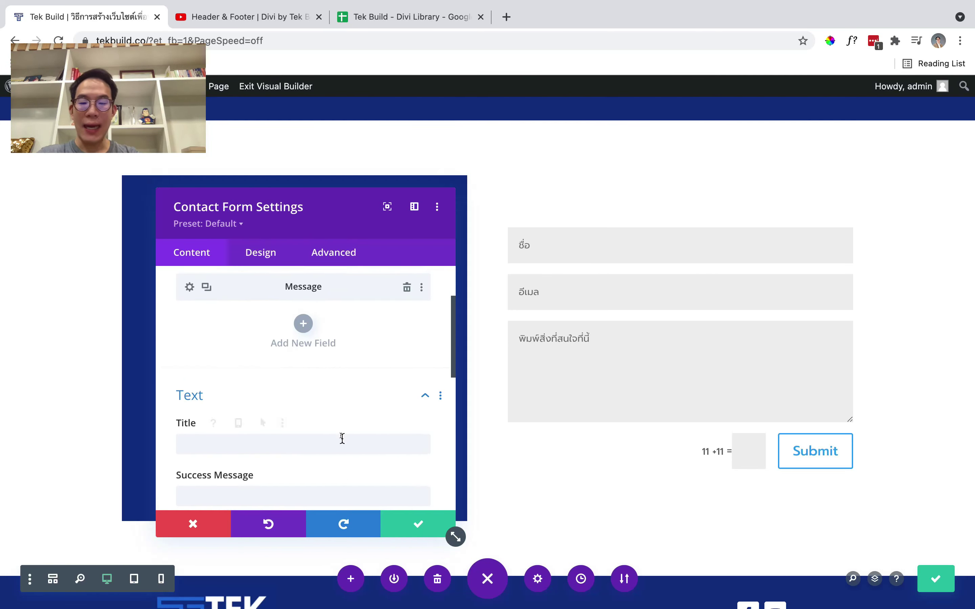
Enter the recipient e-mail address in the form's Email settings
{"action": "scroll", "coordinate": [341, 442], "scroll_direction": "down", "scroll_amount": 4}
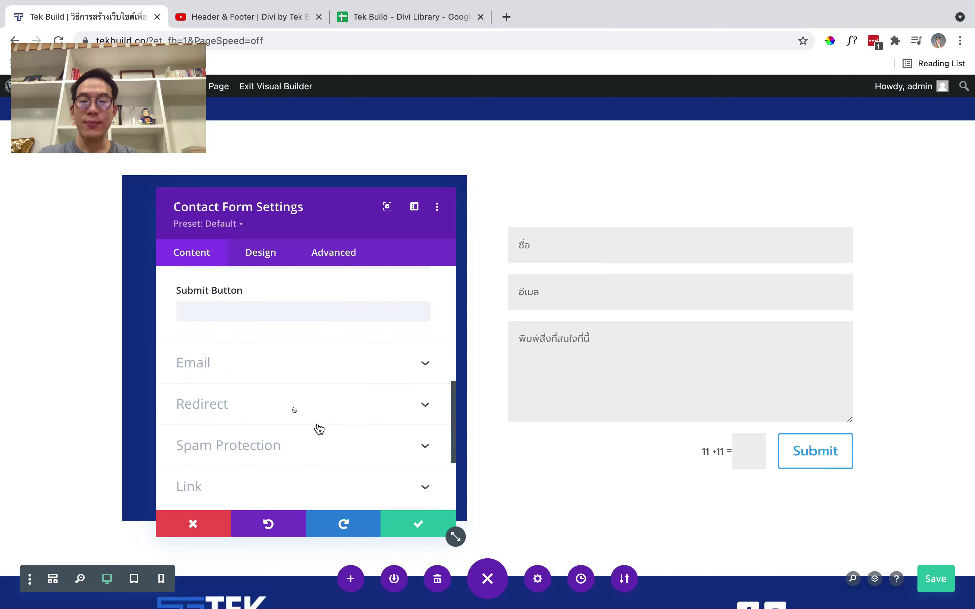
{"action": "left_click", "coordinate": [272, 365]}
{"action": "left_click", "coordinate": [273, 337]}
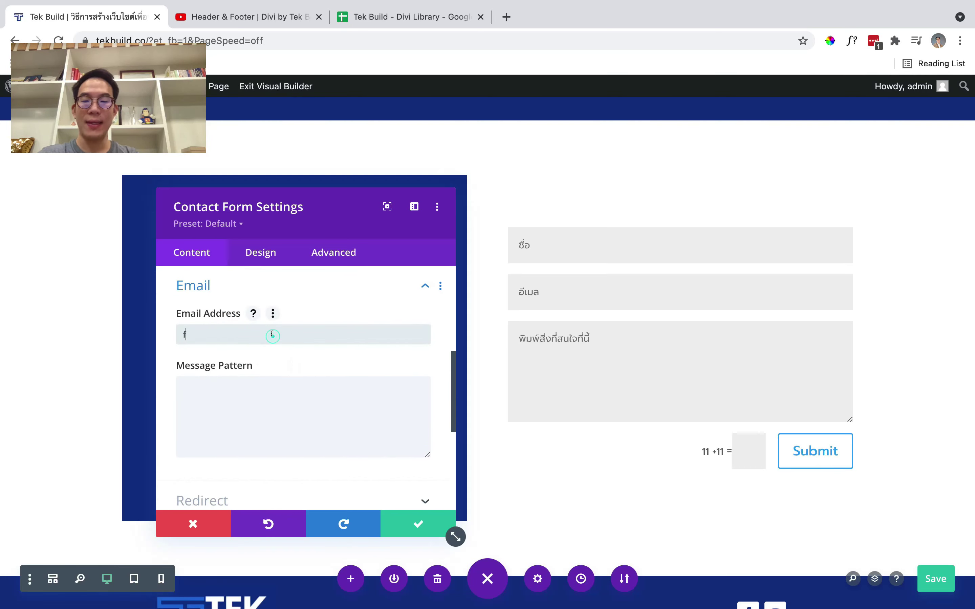
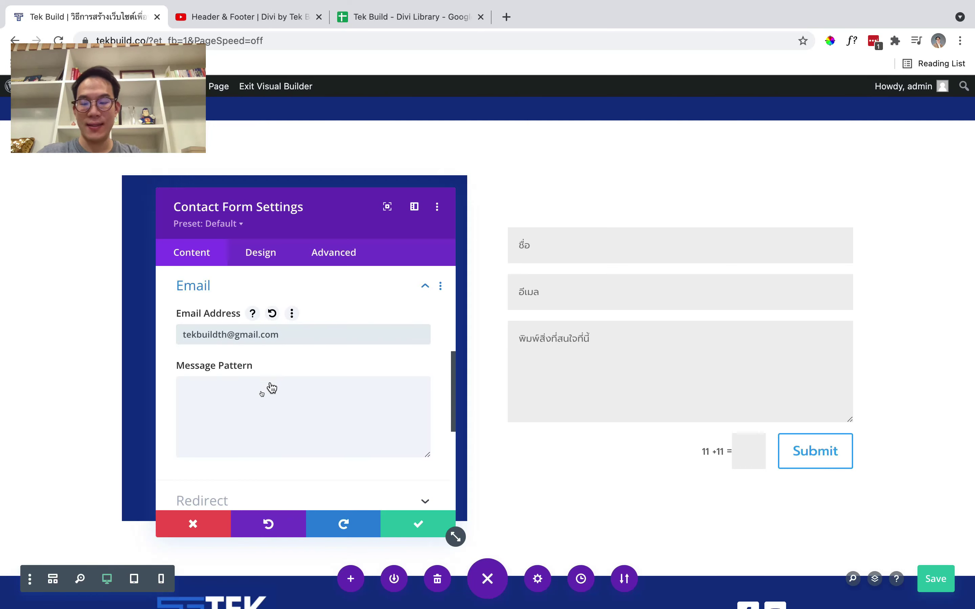
{"action": "left_click", "coordinate": [282, 285]}
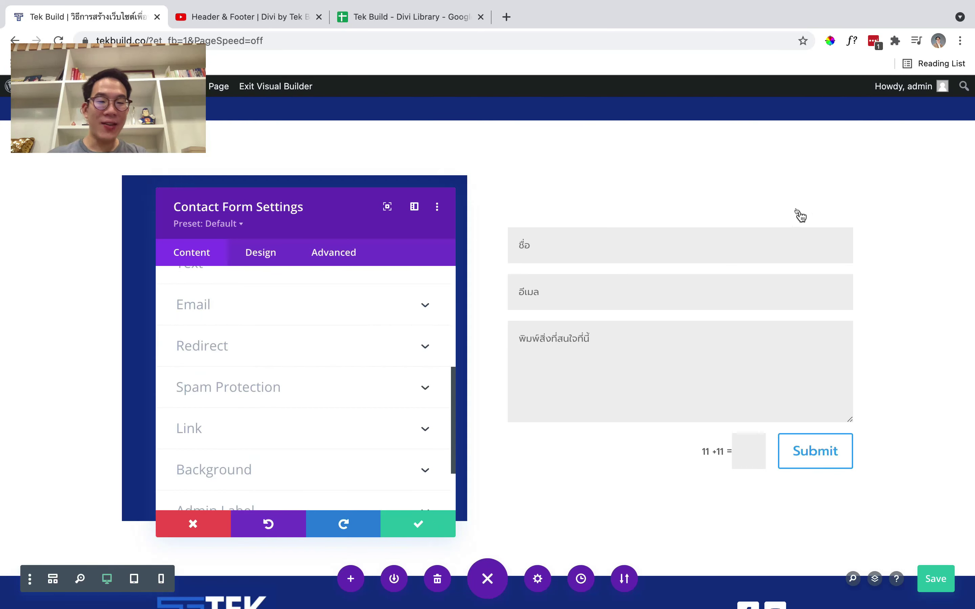
Set title สนใจบริการของ Tek Build, the Thai thank-you success message, and submit label ส่งเลย
{"action": "scroll", "coordinate": [298, 395], "scroll_direction": "up", "scroll_amount": 3}
{"action": "left_click", "coordinate": [246, 377]}
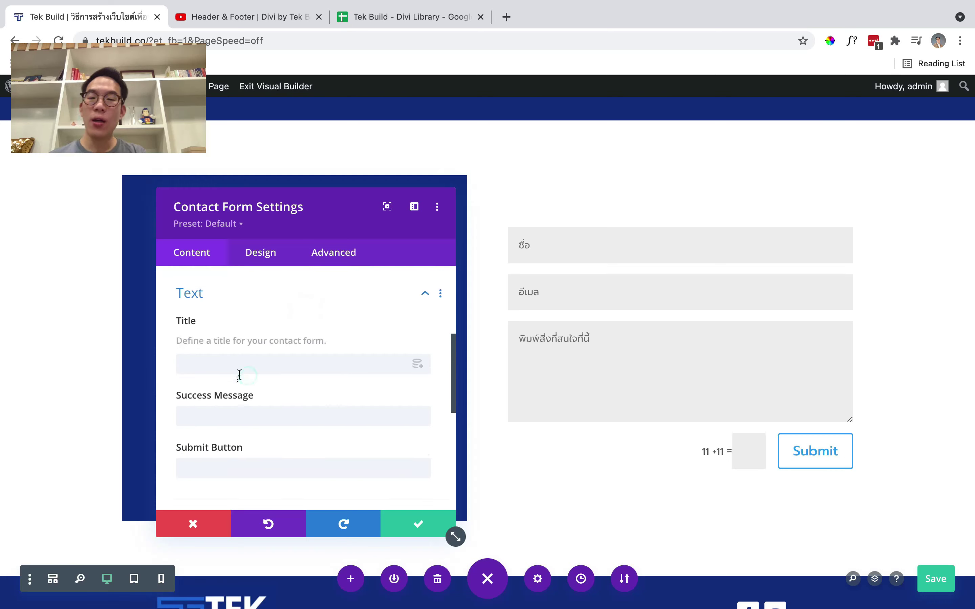
{"action": "left_click", "coordinate": [252, 373]}
{"action": "type", "text": "สนใจบริการของ Tek Build"}
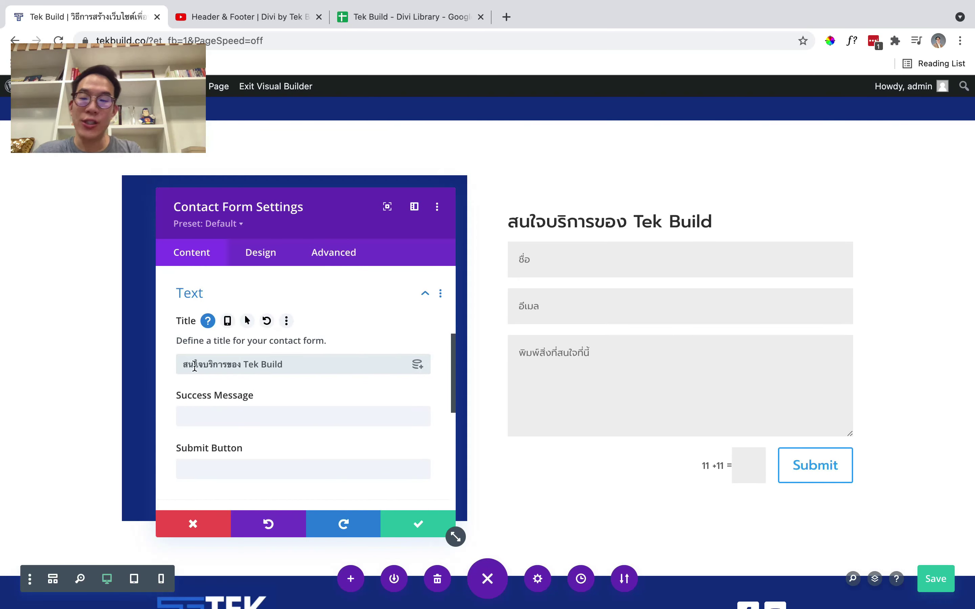
{"action": "scroll", "coordinate": [282, 368], "scroll_direction": "up", "scroll_amount": 1}
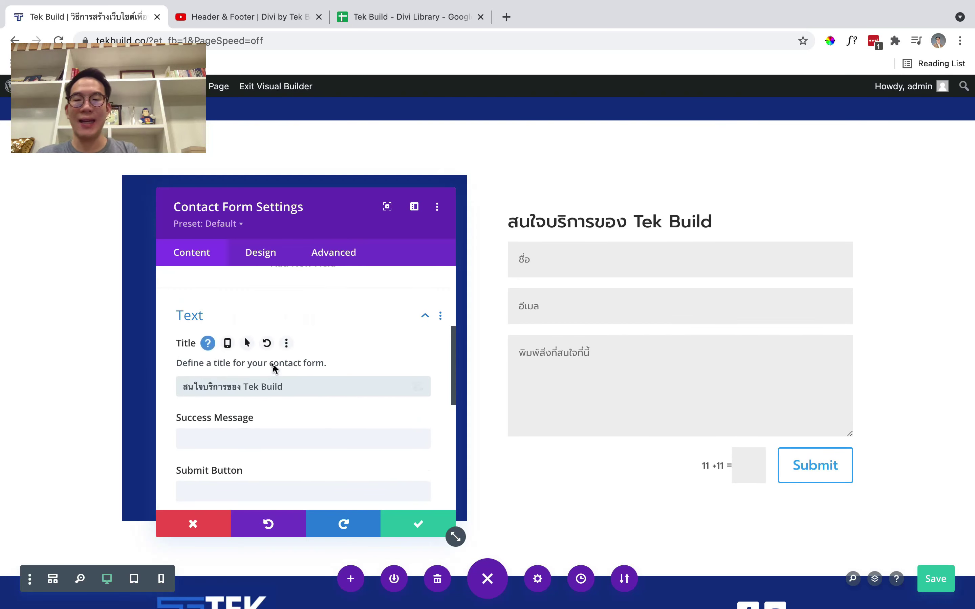
{"action": "scroll", "coordinate": [274, 369], "scroll_direction": "down", "scroll_amount": 2}
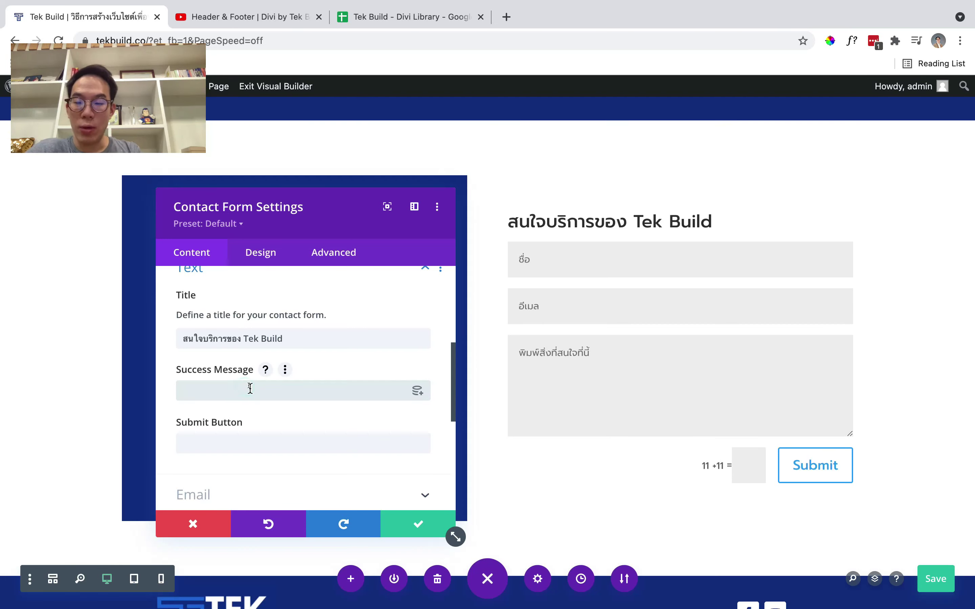
{"action": "type", "text": "ขอบคุณที่สนใจบริการของ Tek Build :)"}
{"action": "key", "text": "Tab"}
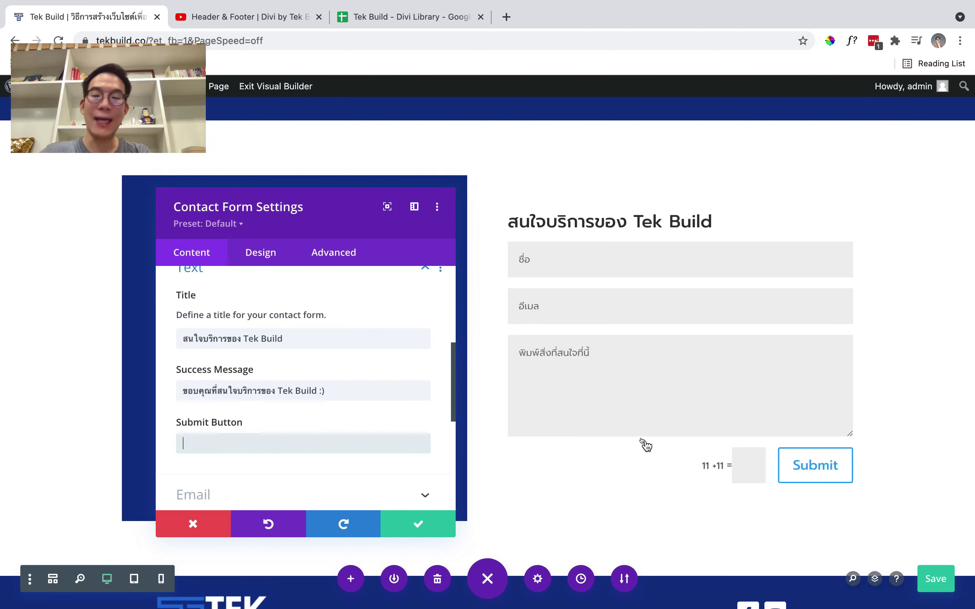
{"action": "type", "text": "ส่งเลย"}
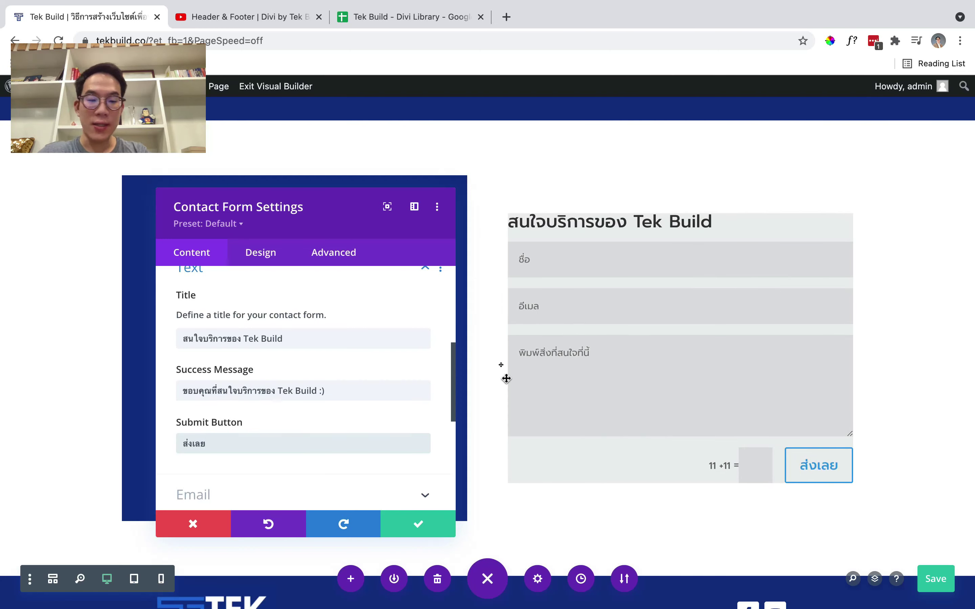
{"action": "scroll", "coordinate": [365, 354], "scroll_direction": "up", "scroll_amount": 1}
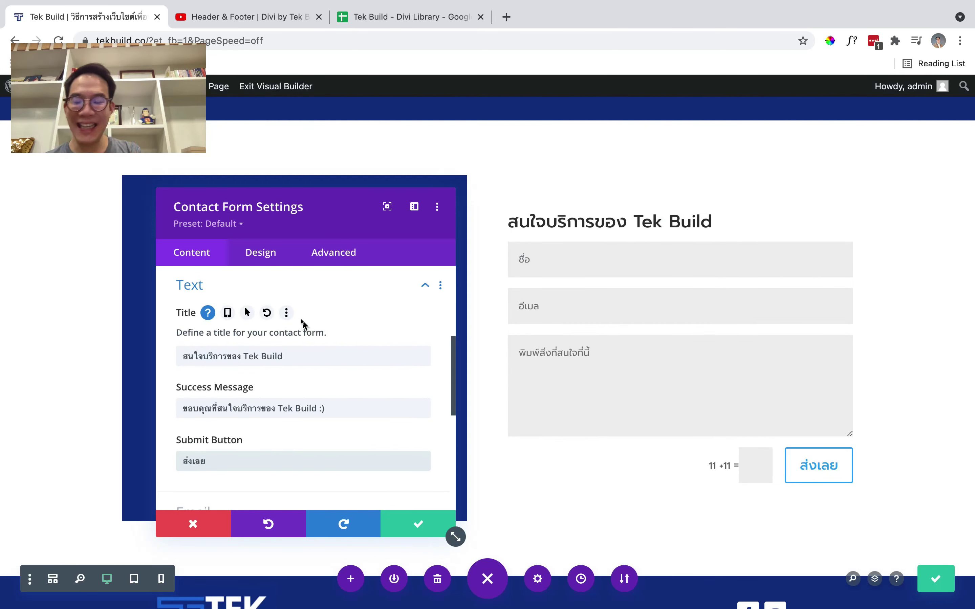
Colour the form title with the global dark navy and centre it
{"action": "left_click", "coordinate": [259, 253]}
{"action": "scroll", "coordinate": [272, 305], "scroll_direction": "up", "scroll_amount": 3}
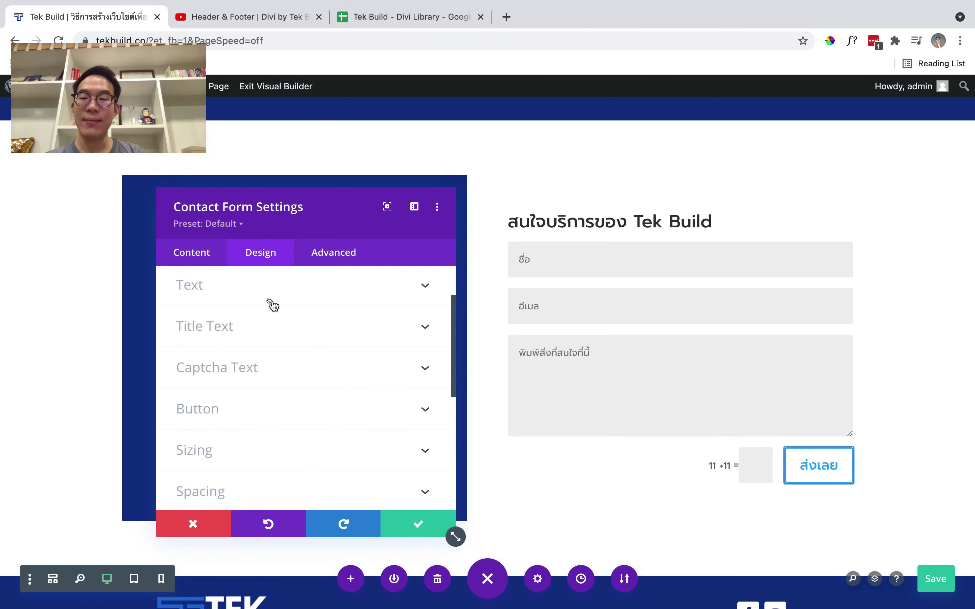
{"action": "scroll", "coordinate": [270, 304], "scroll_direction": "up", "scroll_amount": 1}
{"action": "left_click", "coordinate": [256, 364]}
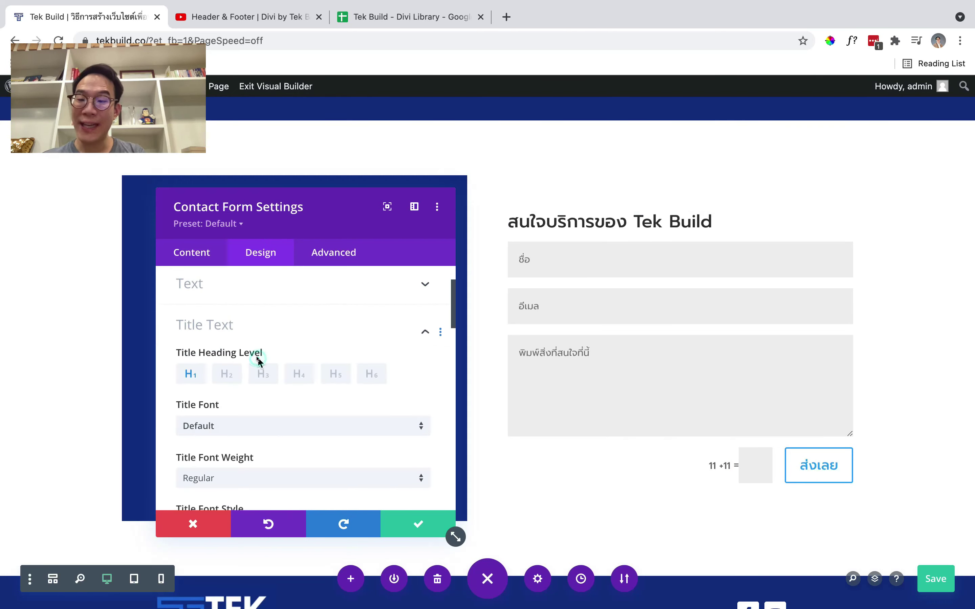
{"action": "scroll", "coordinate": [257, 361], "scroll_direction": "down", "scroll_amount": 5}
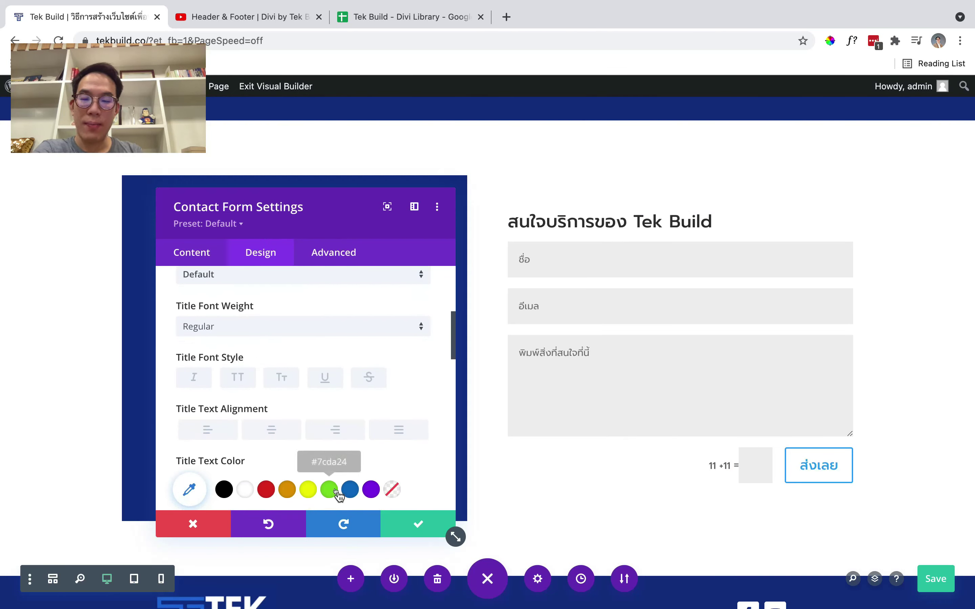
{"action": "scroll", "coordinate": [335, 493], "scroll_direction": "down", "scroll_amount": 1}
{"action": "left_click", "coordinate": [352, 462]}
{"action": "left_click", "coordinate": [224, 432]}
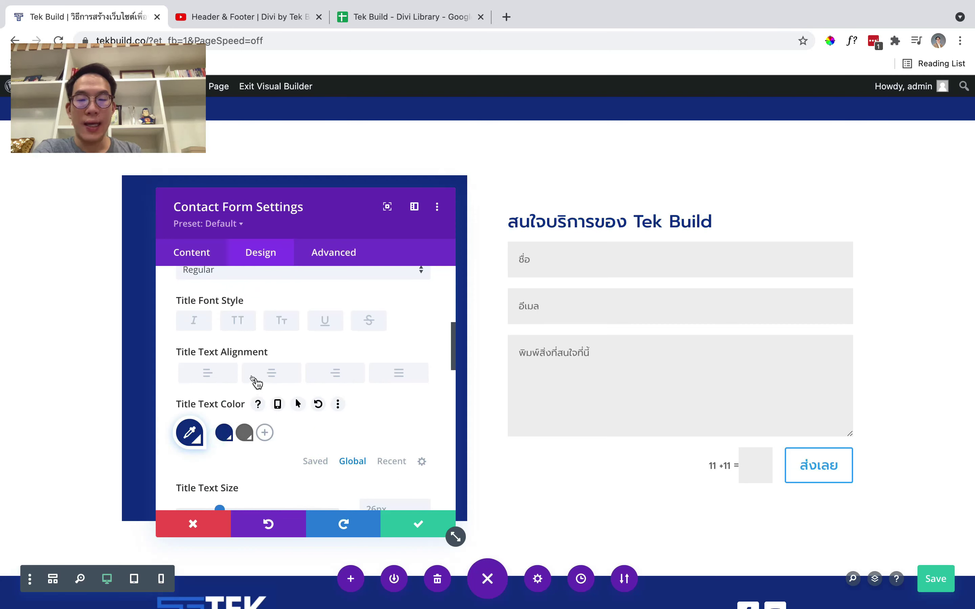
{"action": "left_click", "coordinate": [256, 382]}
Set the title text size to 43 and its font weight to Bold
{"action": "scroll", "coordinate": [322, 383], "scroll_direction": "up", "scroll_amount": 3}
{"action": "scroll", "coordinate": [324, 383], "scroll_direction": "down", "scroll_amount": 6}
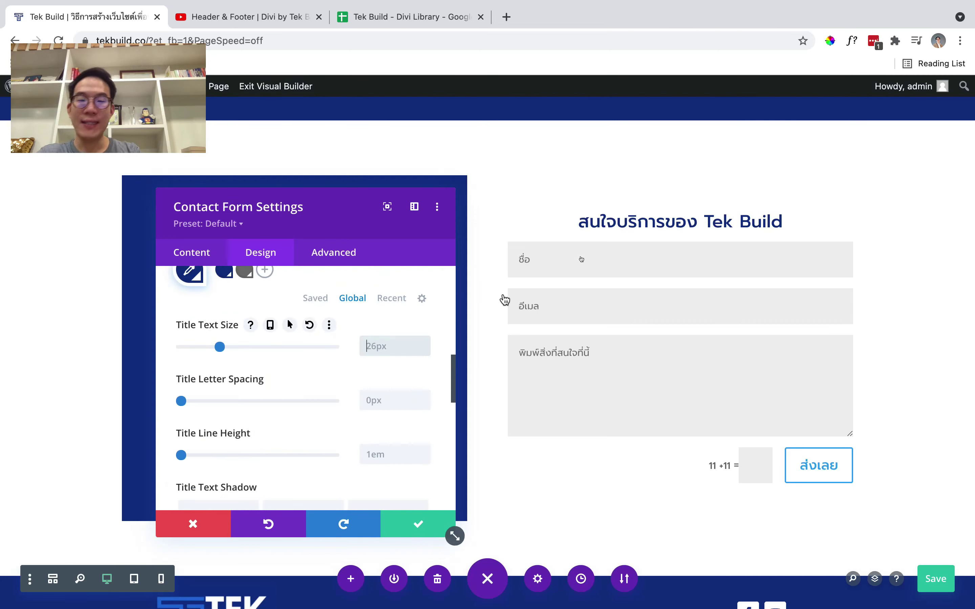
{"action": "type", "text": "43"}
{"action": "scroll", "coordinate": [375, 343], "scroll_direction": "up", "scroll_amount": 8}
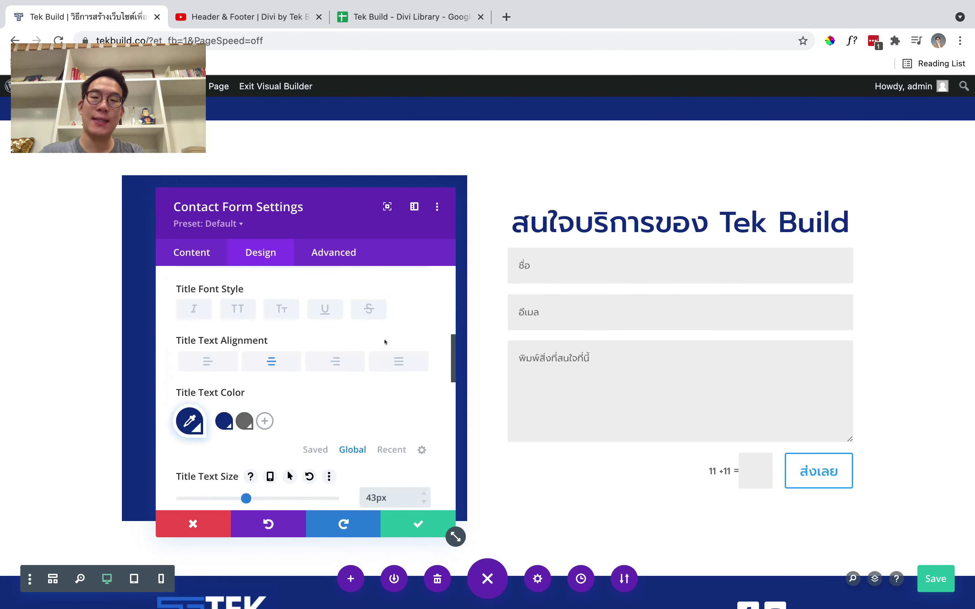
{"action": "left_click", "coordinate": [349, 367]}
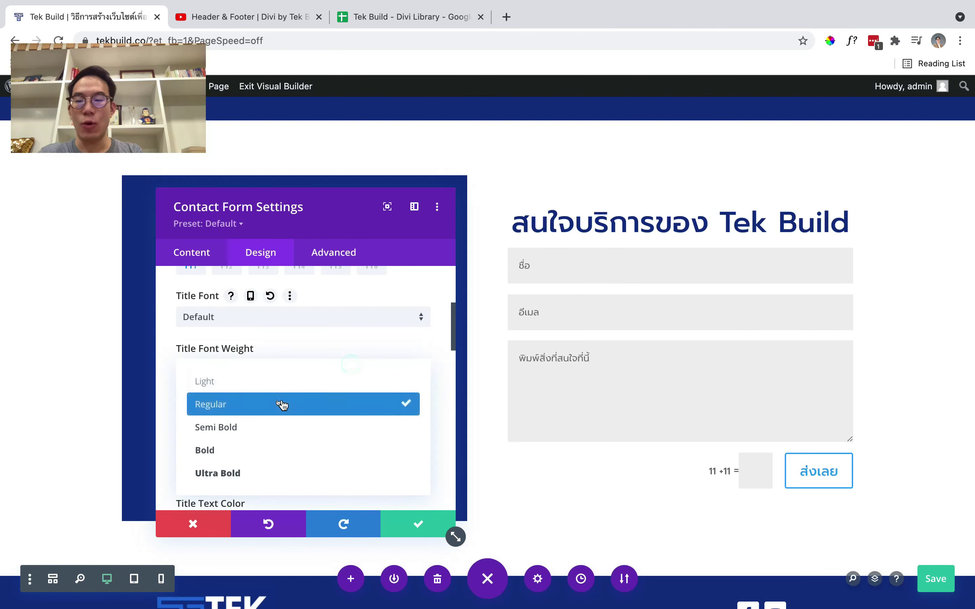
{"action": "left_click", "coordinate": [278, 448]}
{"action": "scroll", "coordinate": [322, 420], "scroll_direction": "down", "scroll_amount": 1}
{"action": "scroll", "coordinate": [367, 441], "scroll_direction": "down", "scroll_amount": 10}
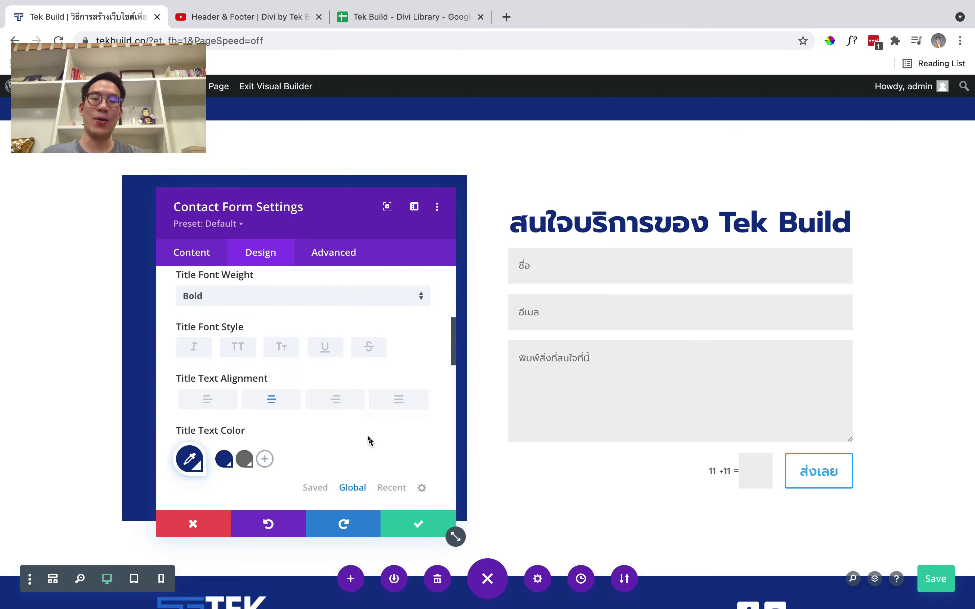
{"action": "scroll", "coordinate": [367, 442], "scroll_direction": "down", "scroll_amount": 3}
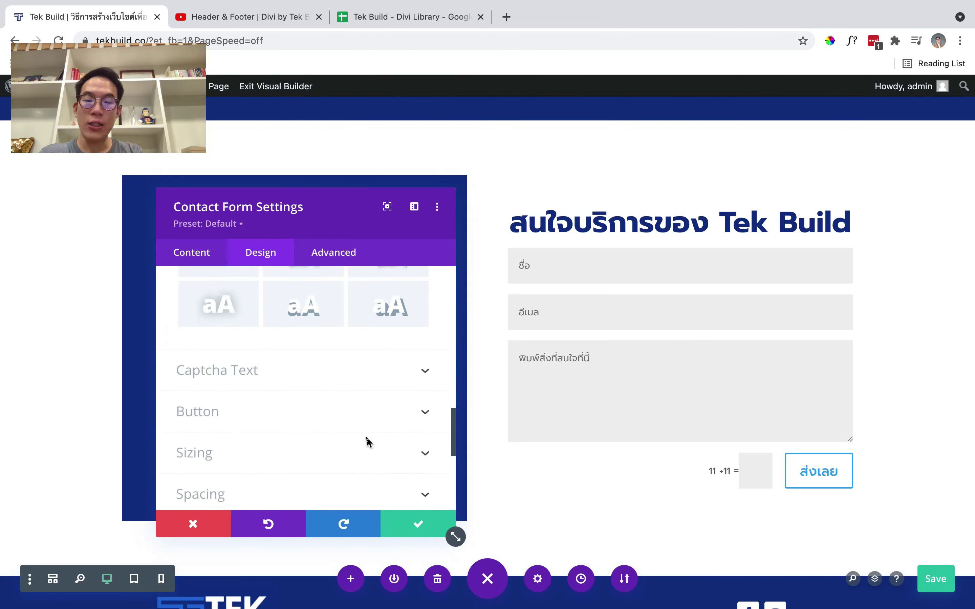
Turn on custom styles for the submit button, keeping the default text size
{"action": "left_click", "coordinate": [326, 411]}
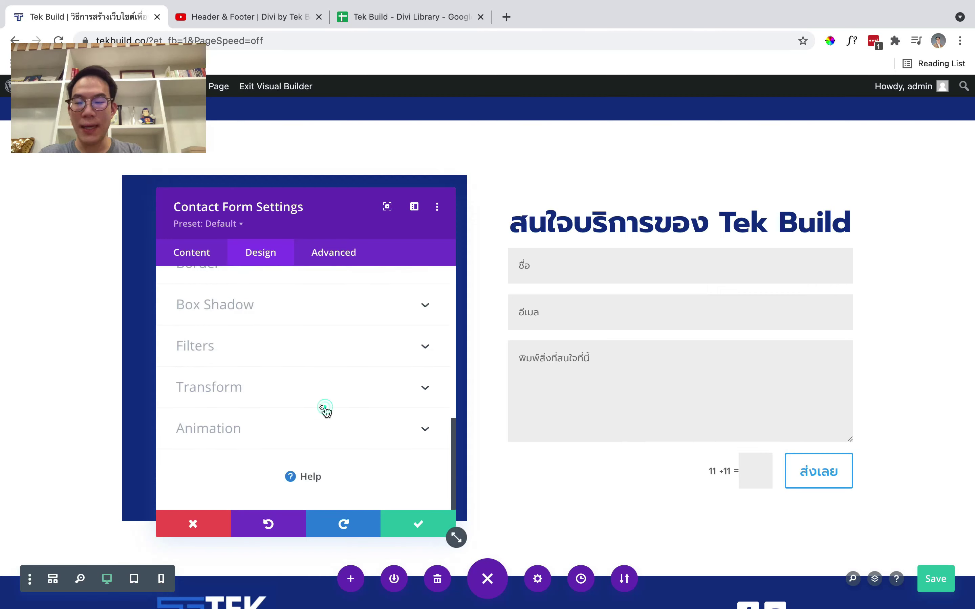
{"action": "left_click", "coordinate": [214, 292]}
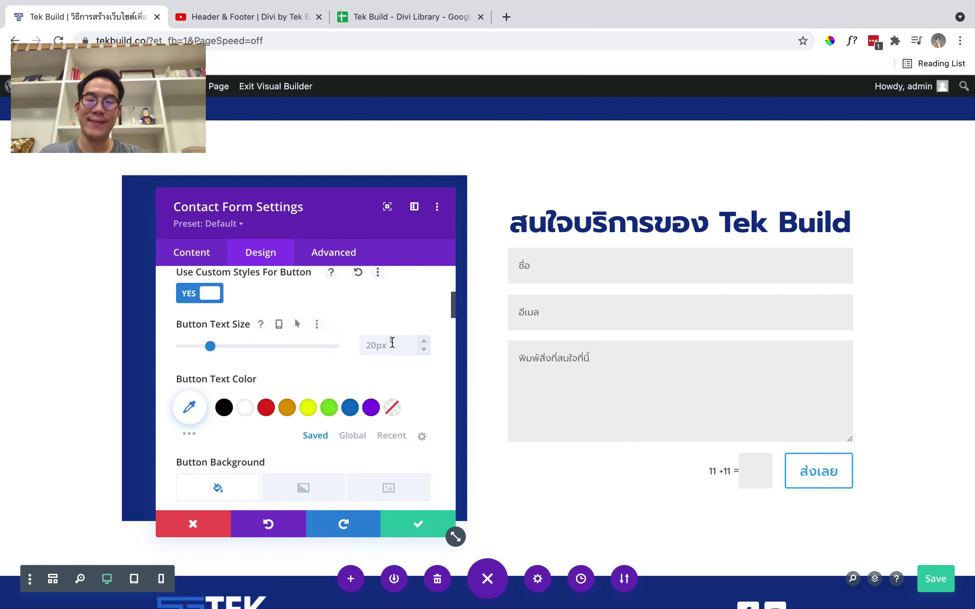
{"action": "scroll", "coordinate": [223, 337], "scroll_direction": "down", "scroll_amount": 1}
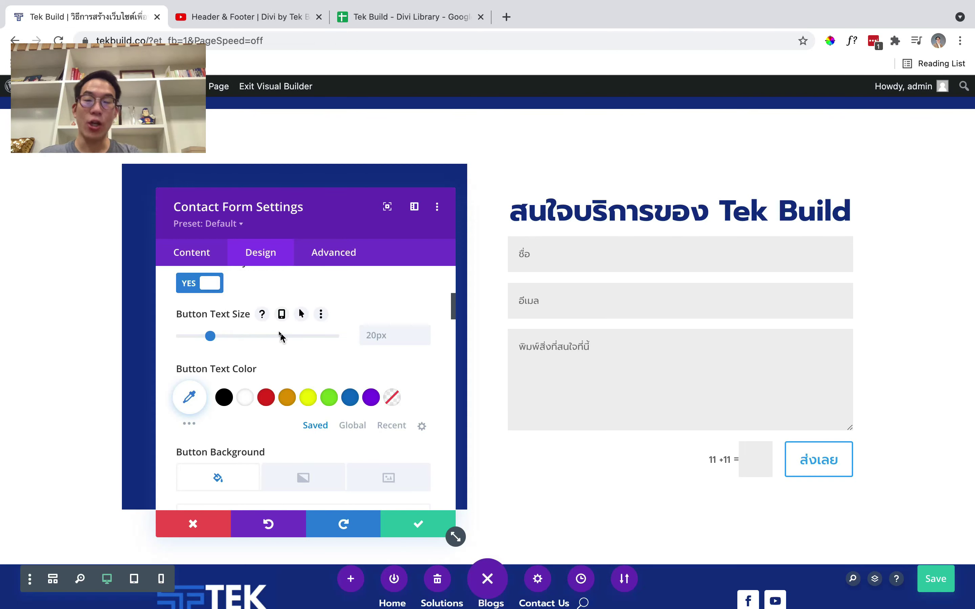
{"action": "left_click", "coordinate": [368, 335]}
{"action": "type", "text": "50"}
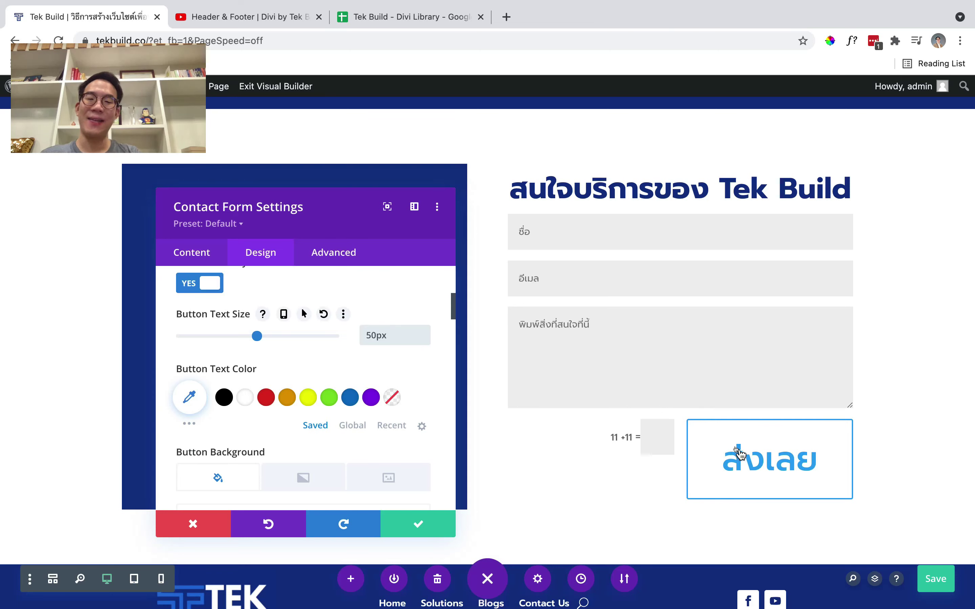
{"action": "scroll", "coordinate": [306, 367], "scroll_direction": "up", "scroll_amount": 1}
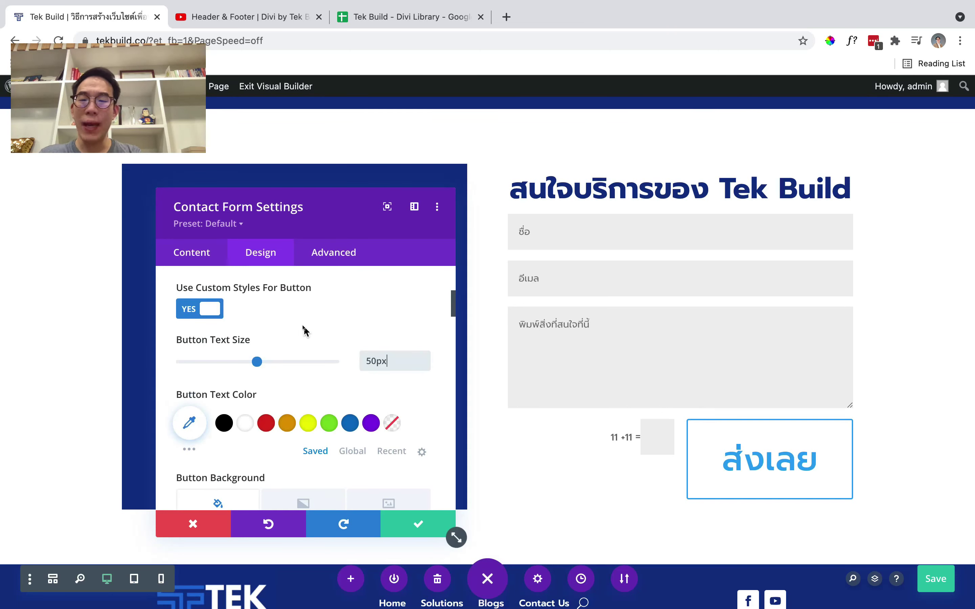
{"action": "mouse_move", "coordinate": [265, 342]}
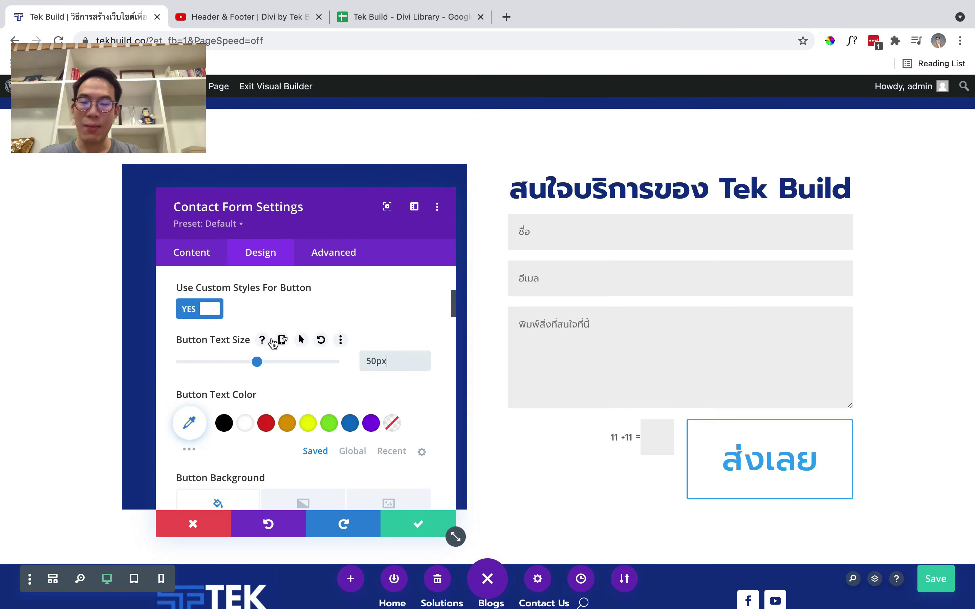
{"action": "left_click", "coordinate": [322, 341]}
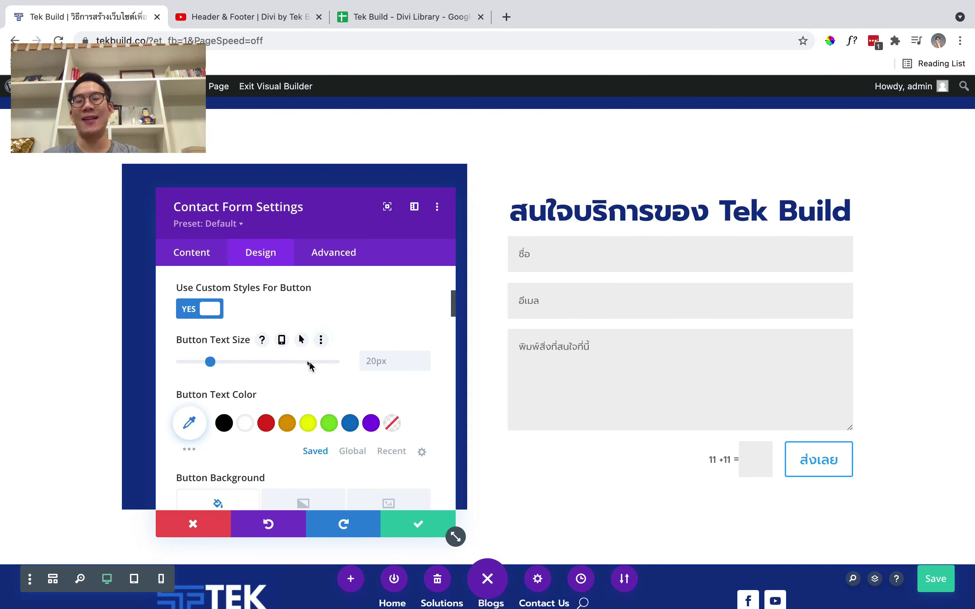
{"action": "scroll", "coordinate": [307, 366], "scroll_direction": "down", "scroll_amount": 2}
Set the button background to the global navy #103289 swatch
{"action": "left_click", "coordinate": [352, 414]}
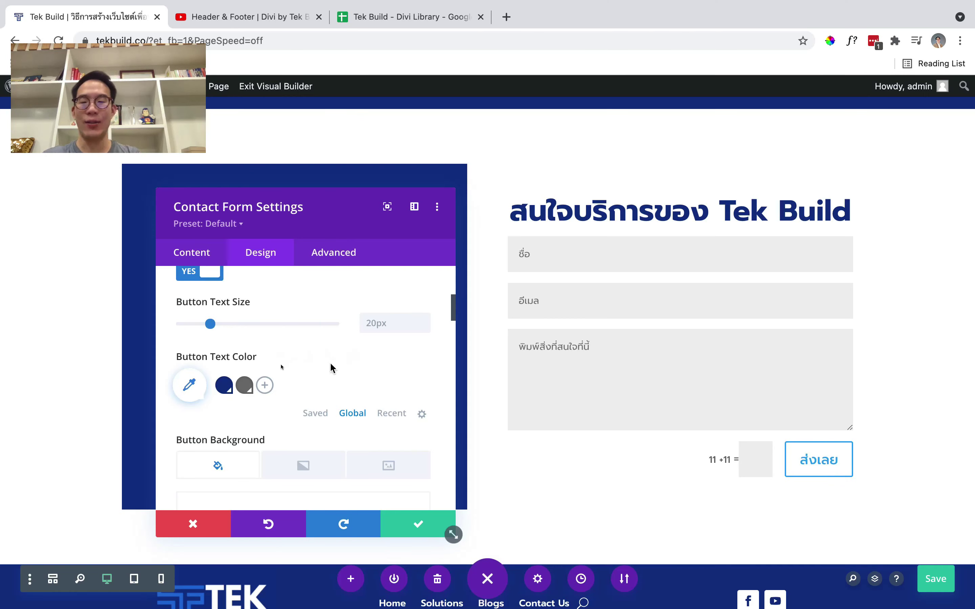
{"action": "left_click", "coordinate": [319, 413]}
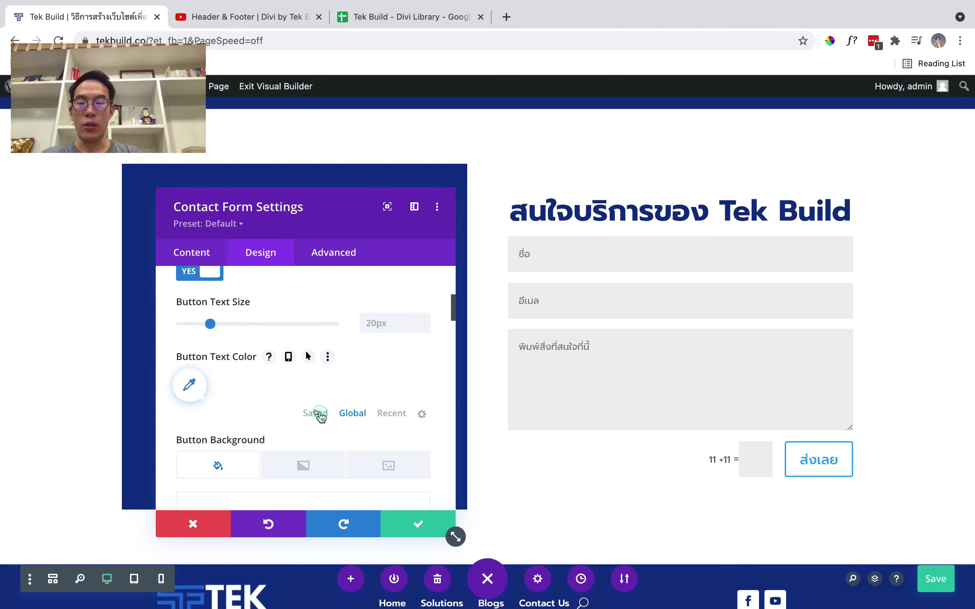
{"action": "scroll", "coordinate": [360, 365], "scroll_direction": "down", "scroll_amount": 3}
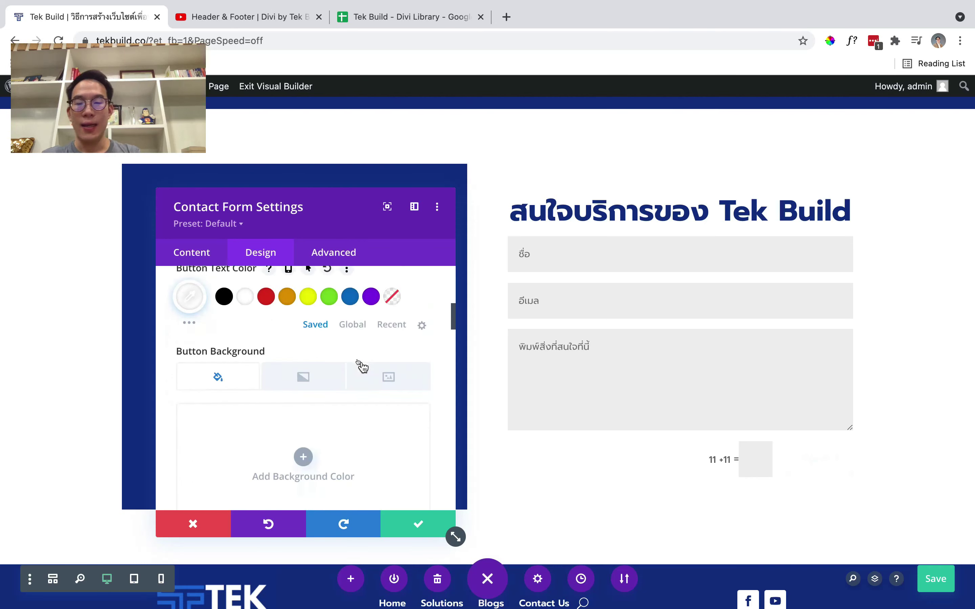
{"action": "scroll", "coordinate": [322, 397], "scroll_direction": "down", "scroll_amount": 2}
{"action": "left_click", "coordinate": [317, 384]}
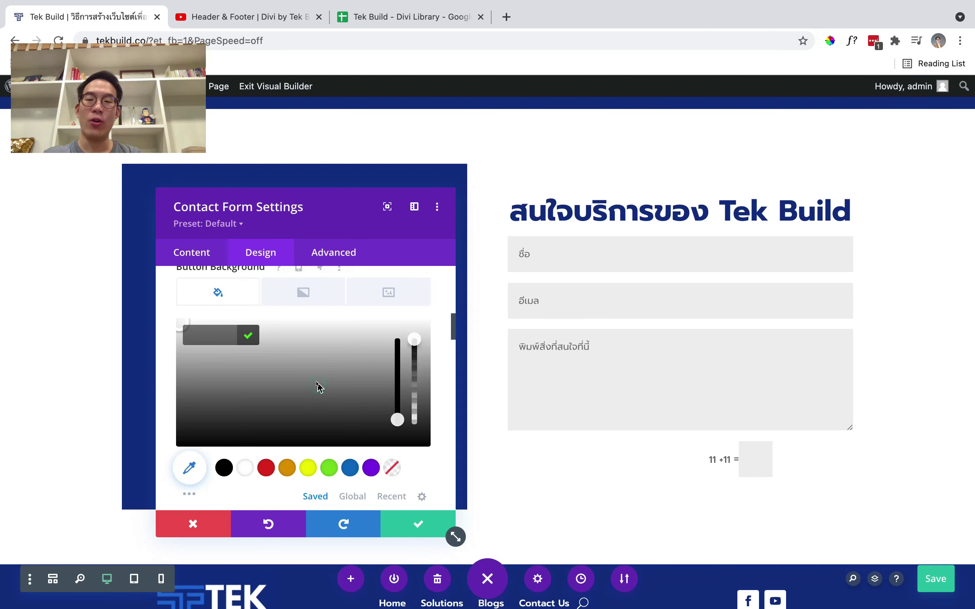
{"action": "left_click", "coordinate": [352, 496]}
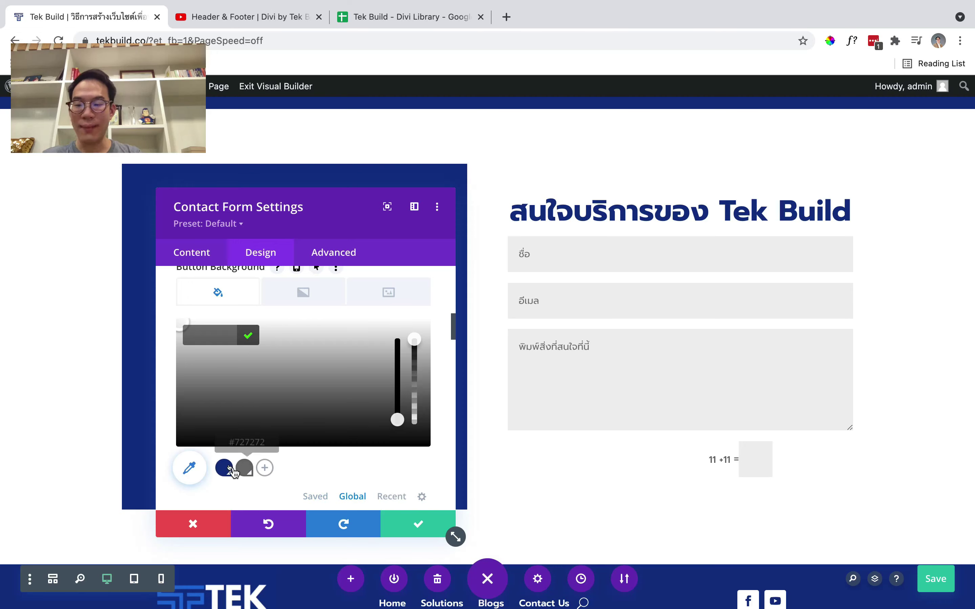
{"action": "left_click", "coordinate": [225, 467]}
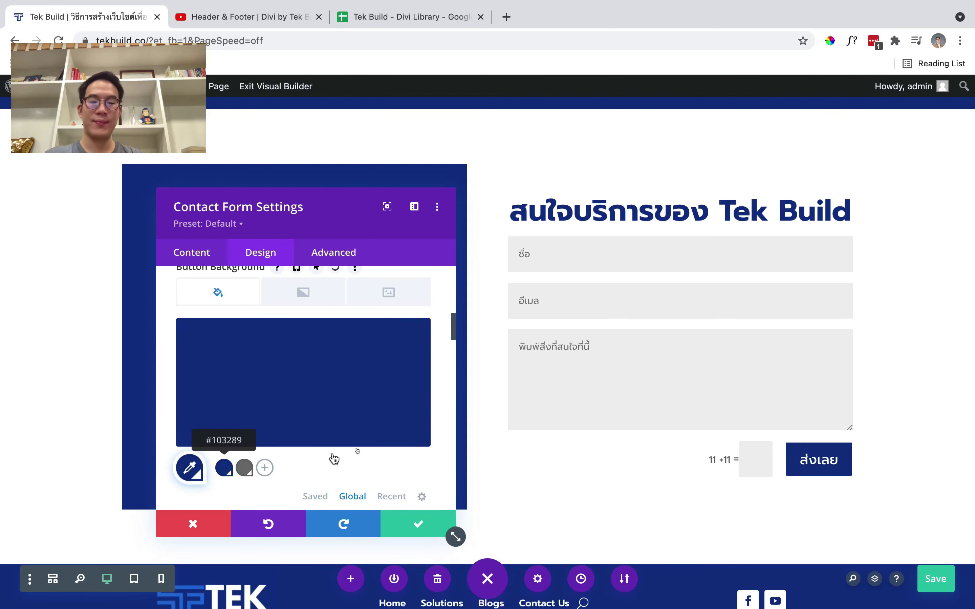
Give the submit button a 10px border radius
{"action": "scroll", "coordinate": [328, 403], "scroll_direction": "down", "scroll_amount": 5}
{"action": "scroll", "coordinate": [327, 399], "scroll_direction": "down", "scroll_amount": 2}
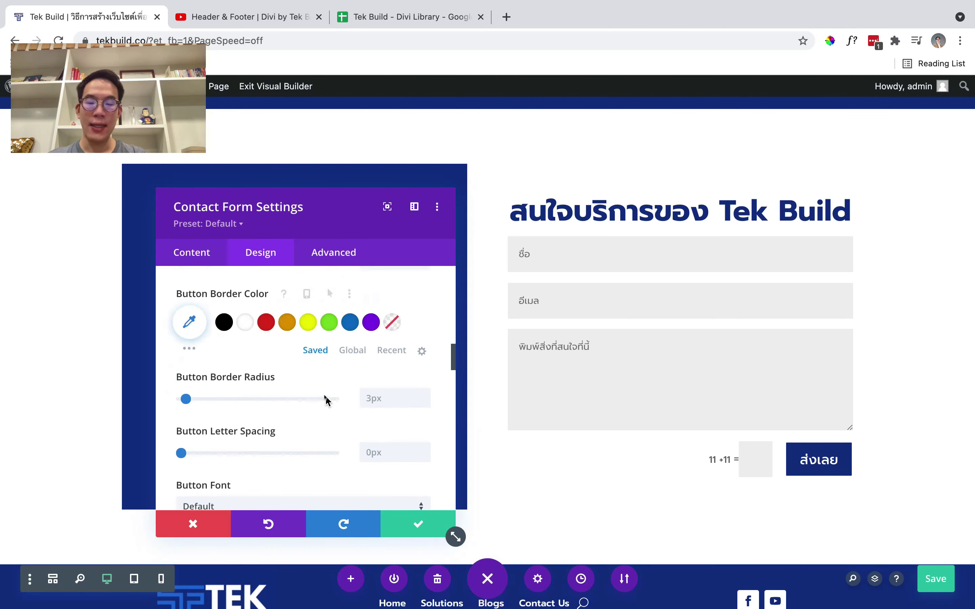
{"action": "left_click", "coordinate": [399, 402]}
{"action": "type", "text": "10px"}
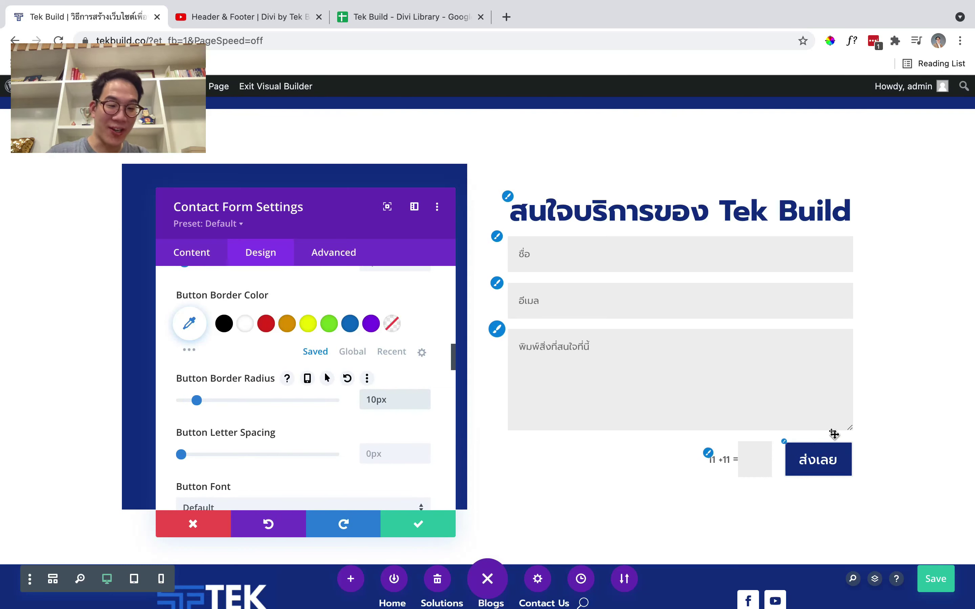
{"action": "scroll", "coordinate": [210, 385], "scroll_direction": "down", "scroll_amount": 5}
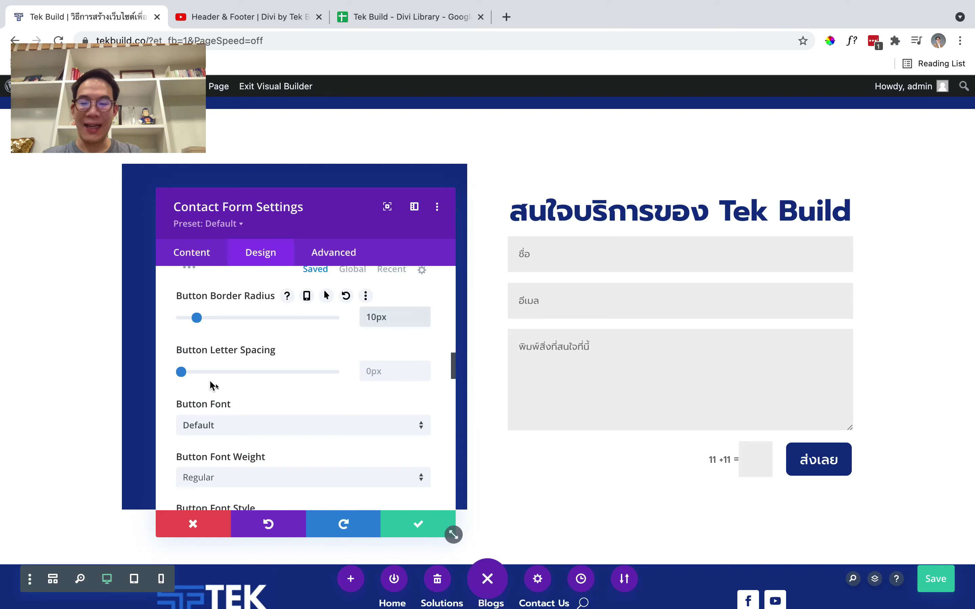
{"action": "scroll", "coordinate": [226, 393], "scroll_direction": "down", "scroll_amount": 4}
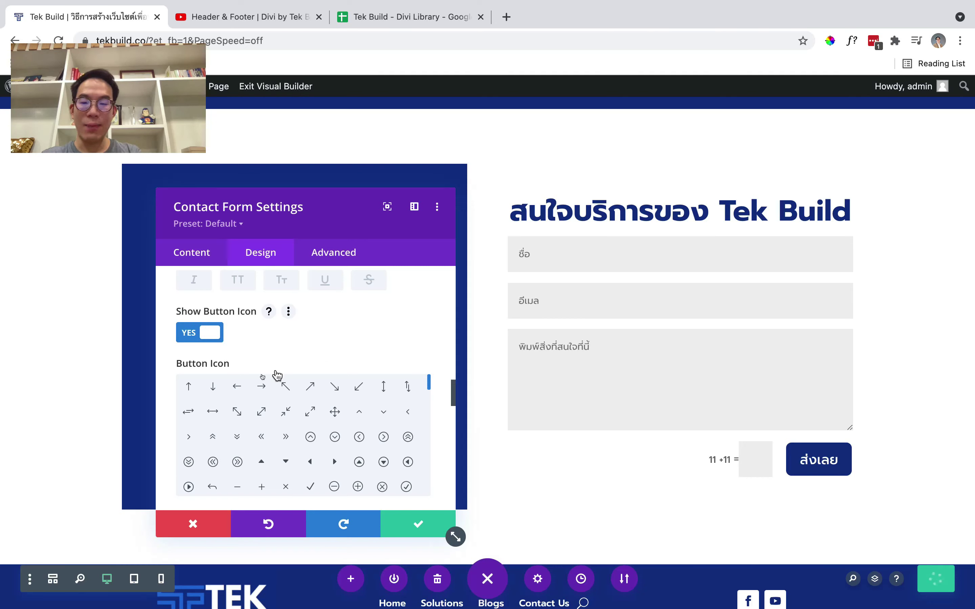
Choose the right-pointing arrow as the ส่งเลย button's icon
{"action": "left_click", "coordinate": [261, 385]}
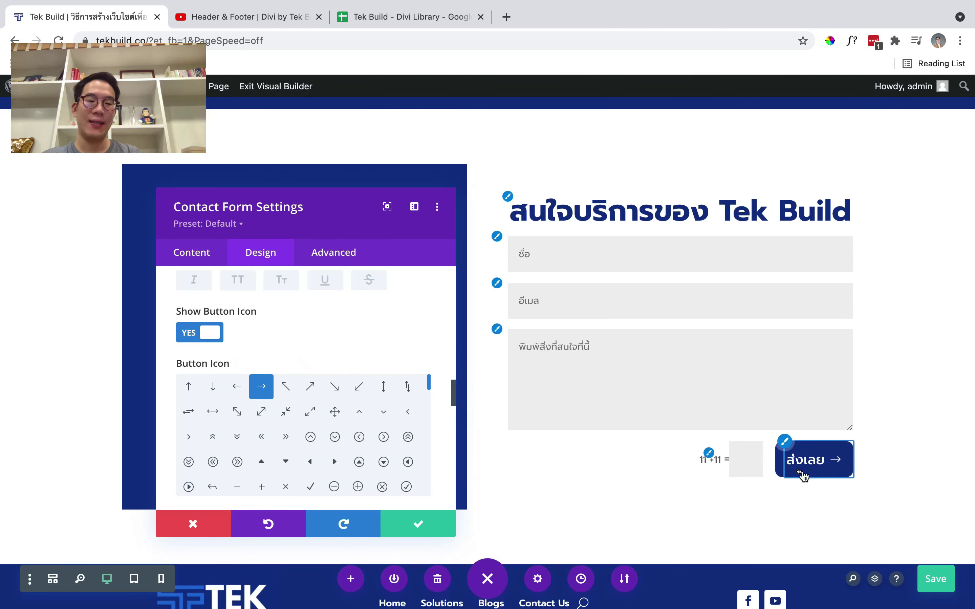
{"action": "scroll", "coordinate": [213, 340], "scroll_direction": "down", "scroll_amount": 3}
{"action": "scroll", "coordinate": [158, 357], "scroll_direction": "down", "scroll_amount": 4}
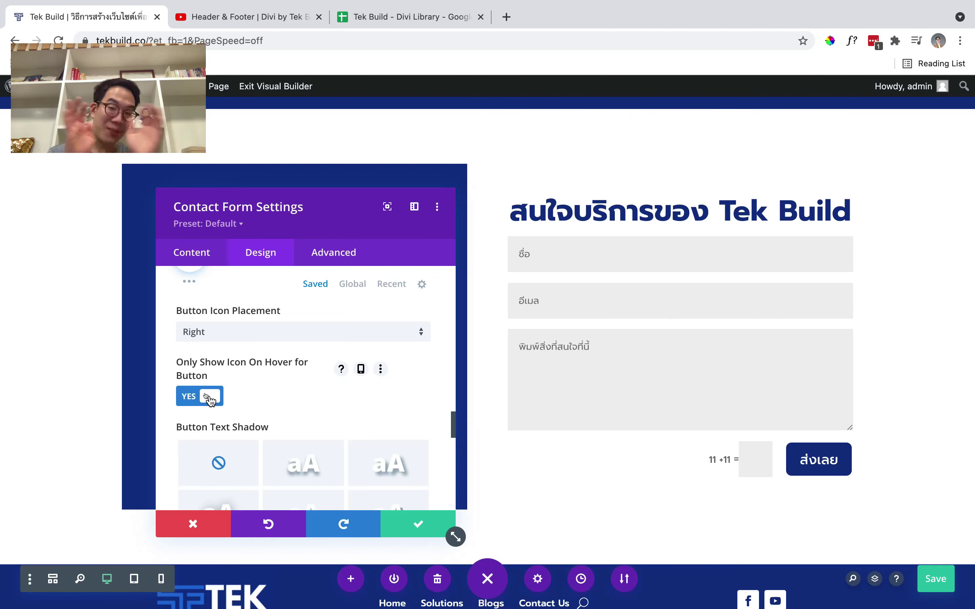
{"action": "scroll", "coordinate": [242, 383], "scroll_direction": "up", "scroll_amount": 5}
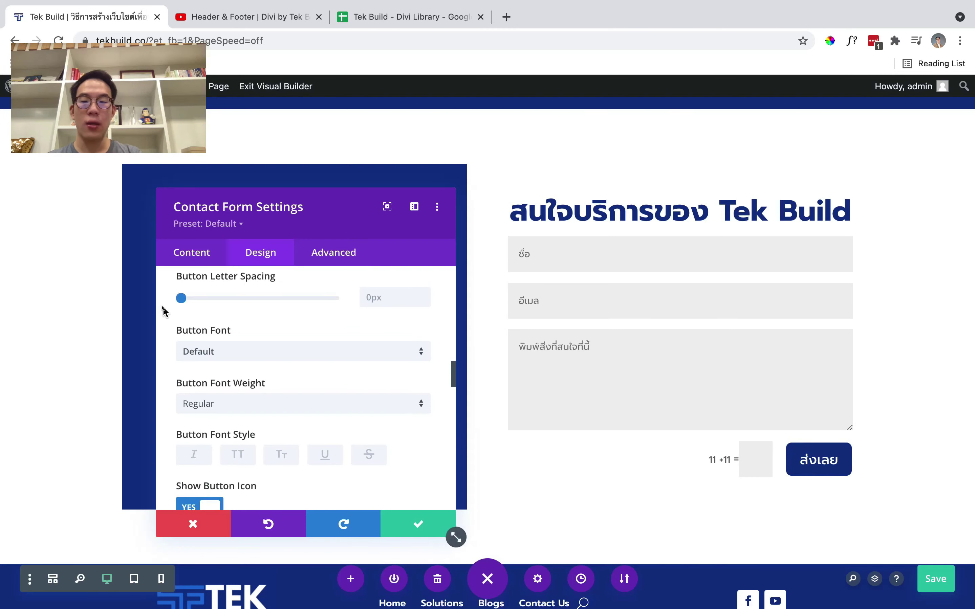
{"action": "scroll", "coordinate": [164, 311], "scroll_direction": "up", "scroll_amount": 5}
{"action": "scroll", "coordinate": [163, 311], "scroll_direction": "up", "scroll_amount": 2}
{"action": "scroll", "coordinate": [163, 311], "scroll_direction": "down", "scroll_amount": 10}
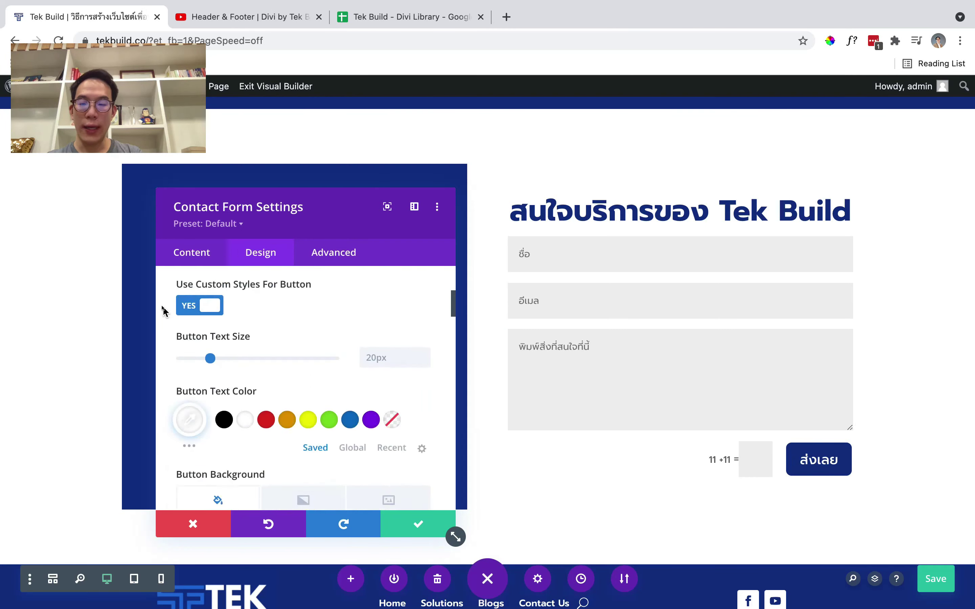
Set the inputs' rounded corners to 10px and save the form settings
{"action": "left_click", "coordinate": [256, 400]}
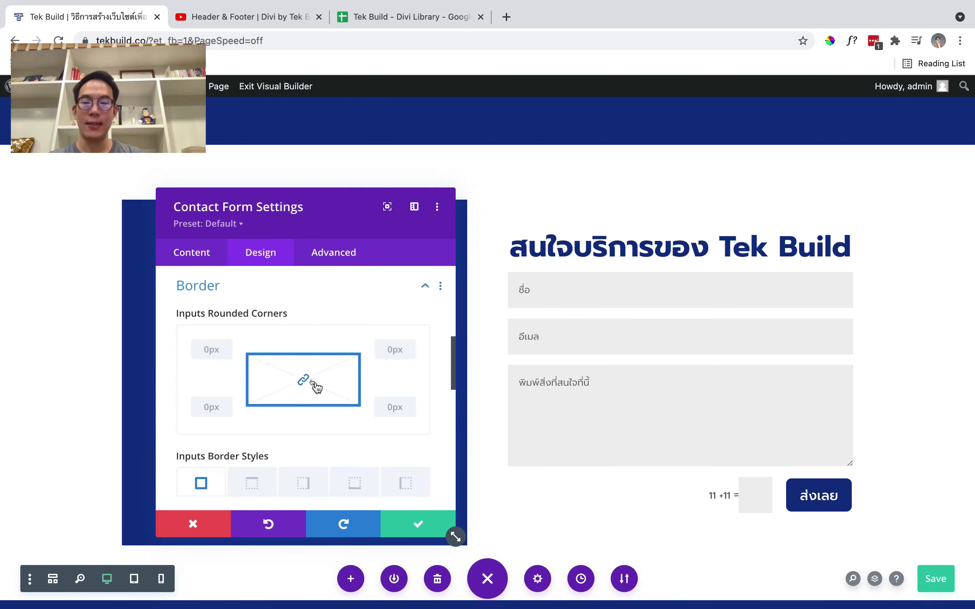
{"action": "left_click", "coordinate": [214, 376]}
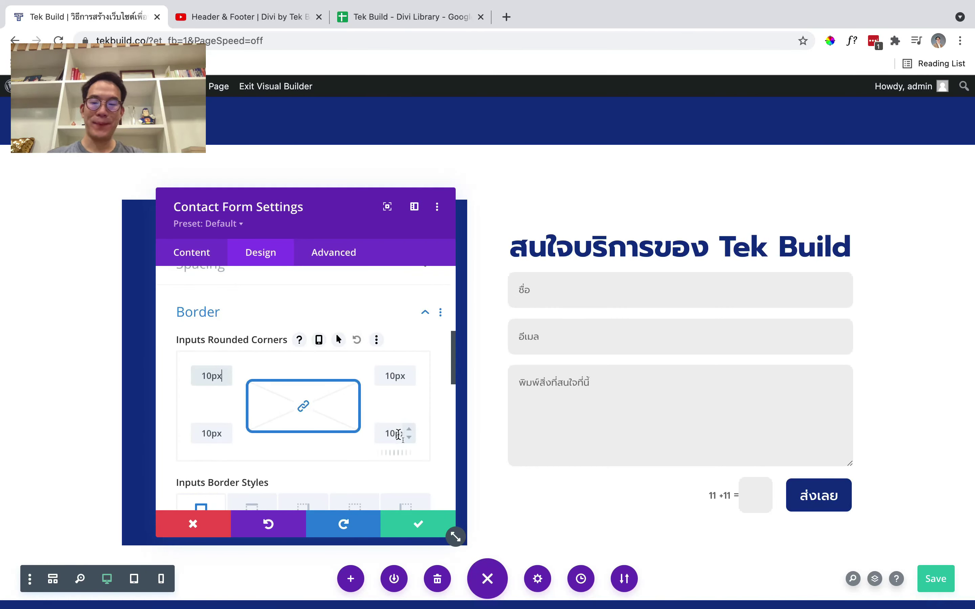
{"action": "left_click", "coordinate": [418, 524]}
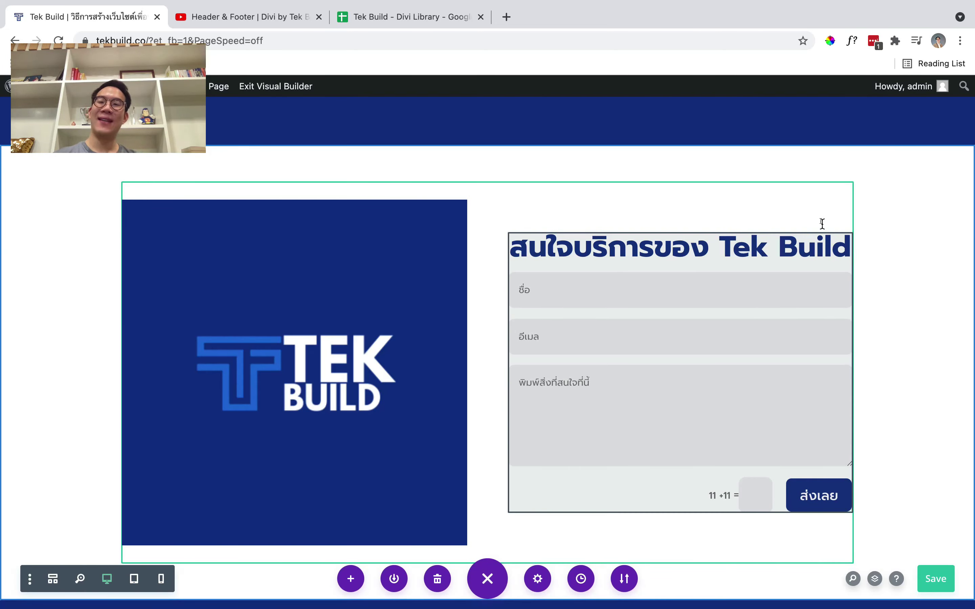